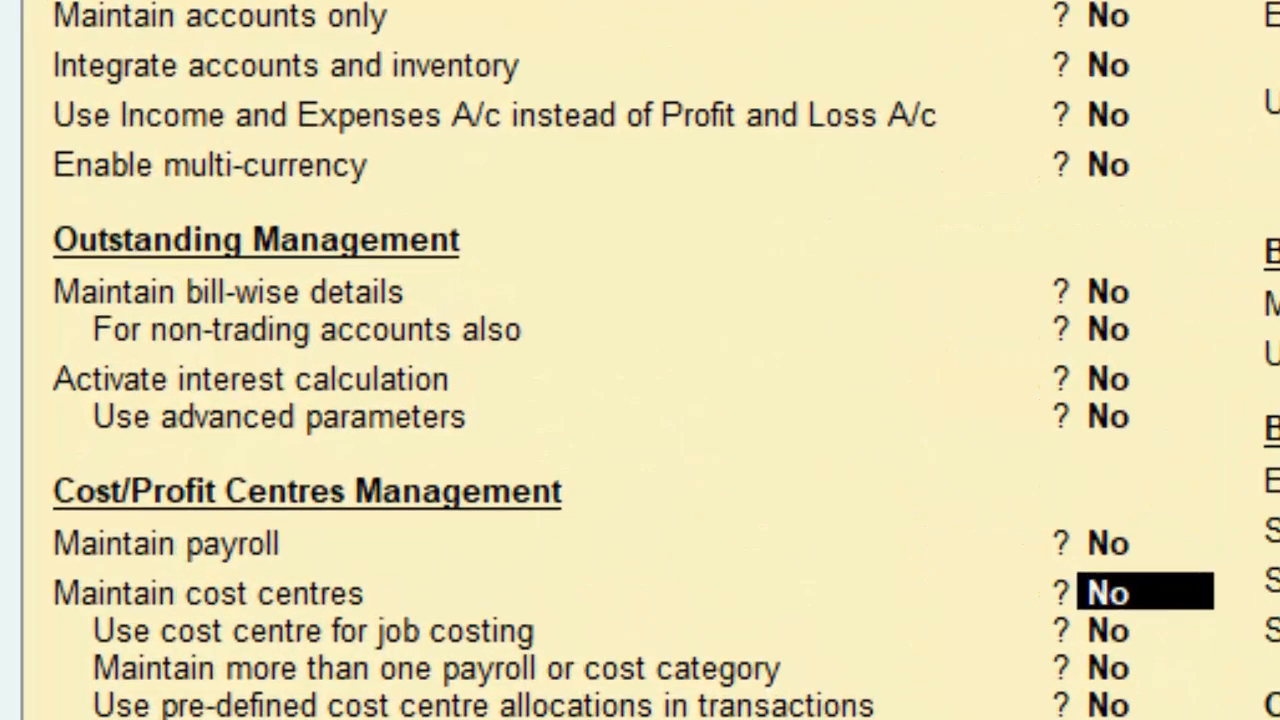
Enable maintaining cost centres and more than one payroll or cost category in the accounting features
type("Y")
key("Return")
key("Return")
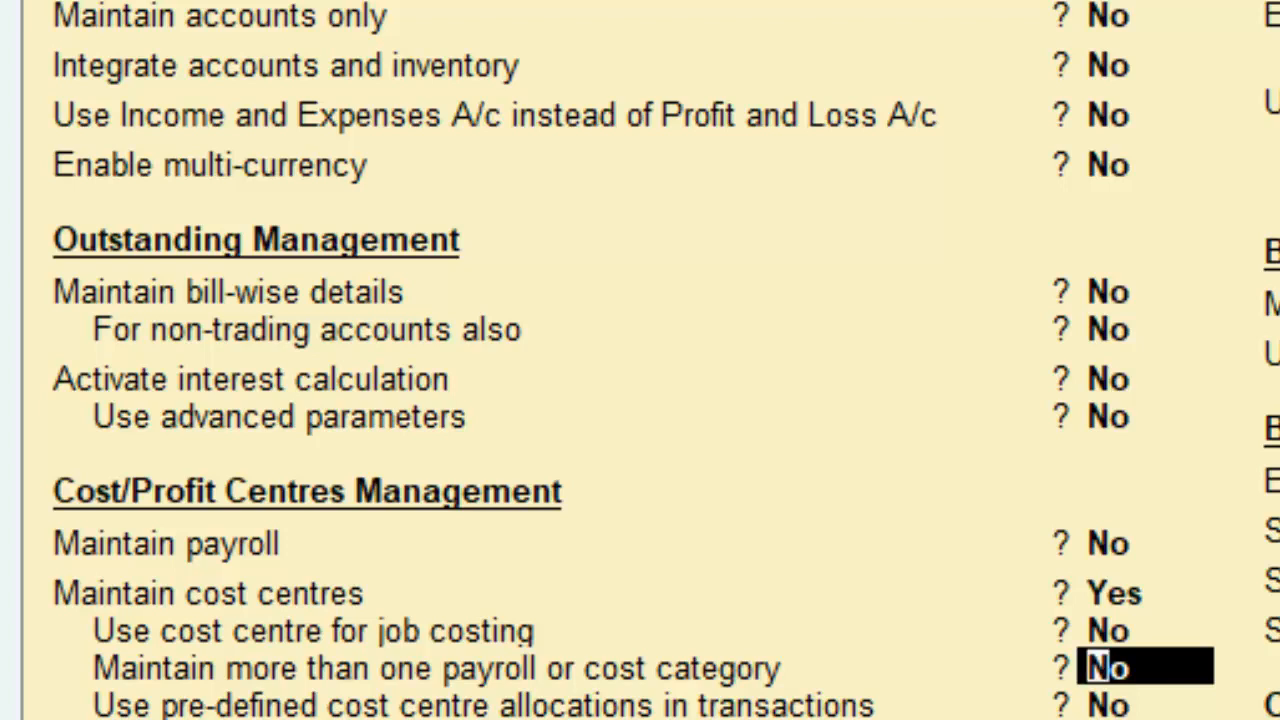
type("Y")
key("Return")
Enable maintaining bill-wise details under Outstanding Management
key("Up")
key("Up")
key("Up")
key("Up")
key("Up")
key("Up")
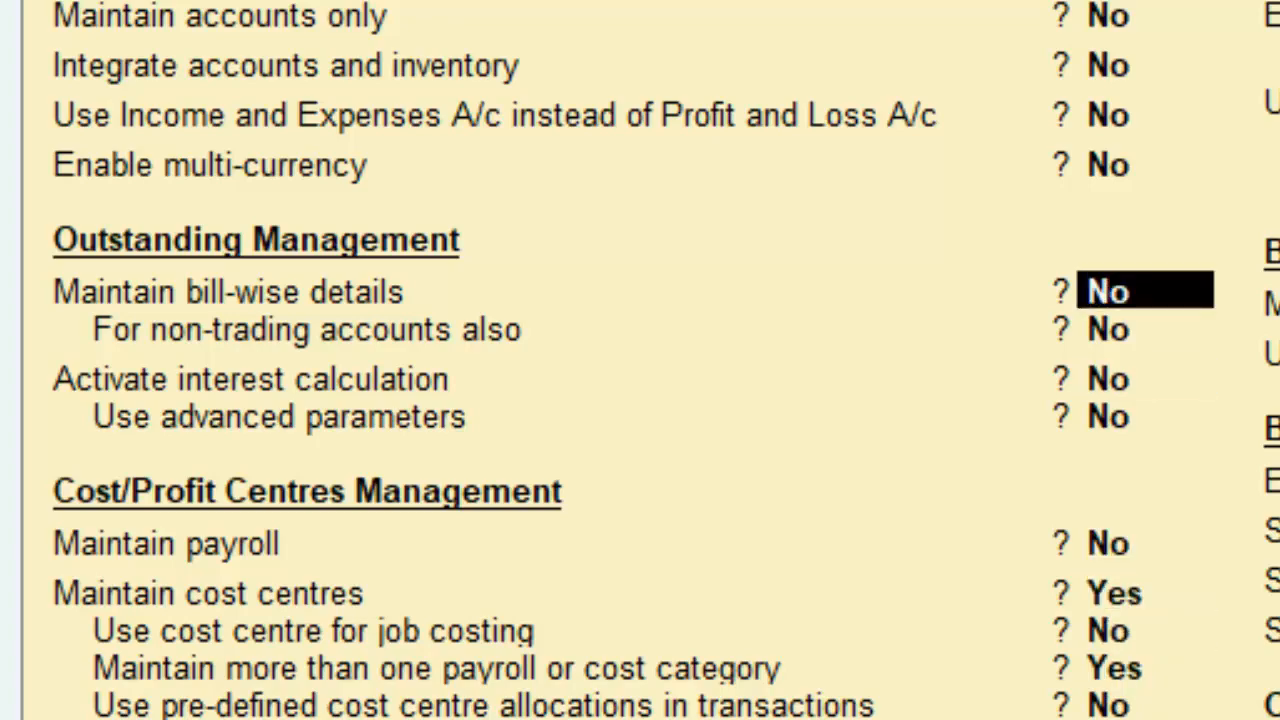
type("Y")
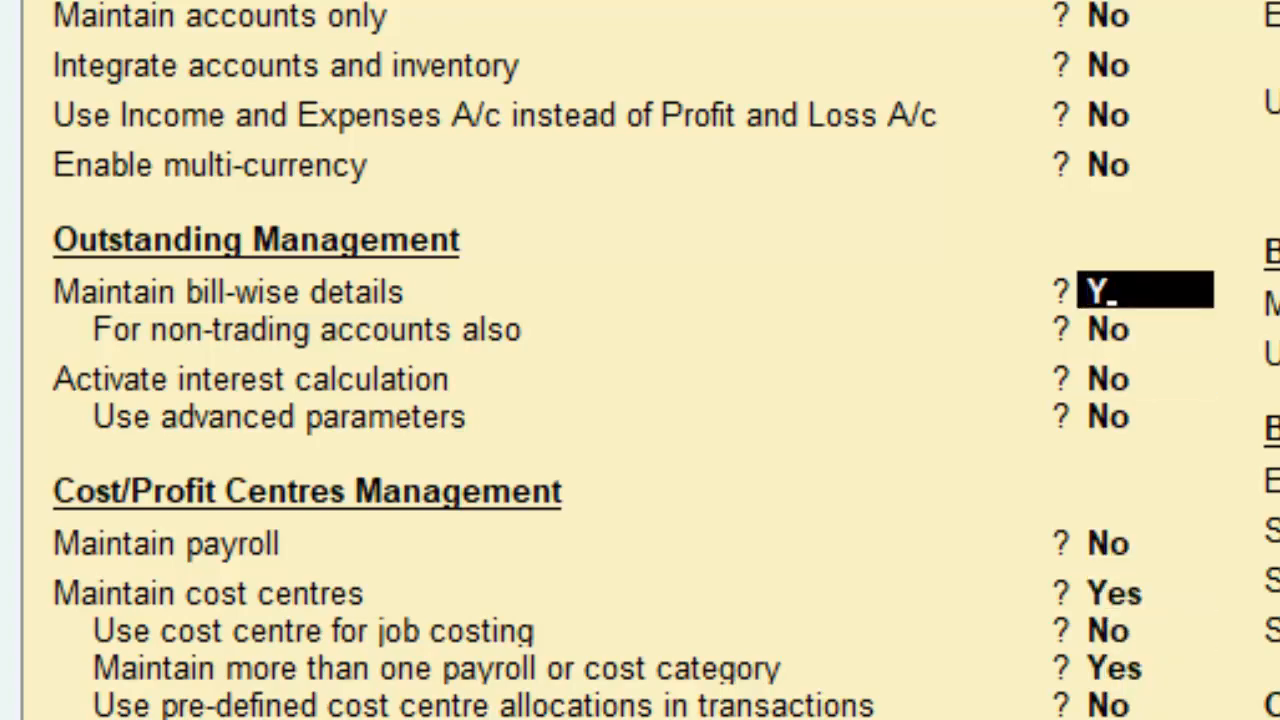
key("Return")
Keep the remaining accounting features as they are, save the settings and return to the Gateway of Tally
key("Return")
key("Return")
key("Return")
key("Return")
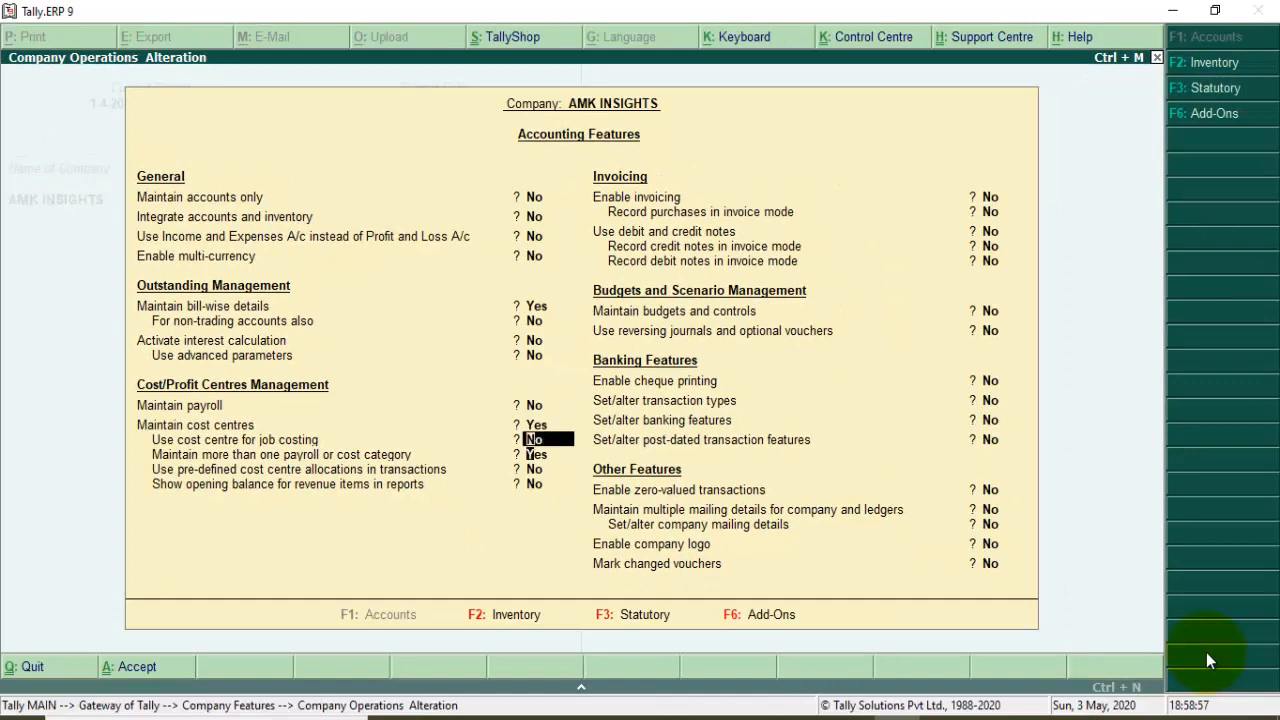
key("Return")
key("Return")
key("Return")
key("Return")
key("Return")
key("Return")
key("Return")
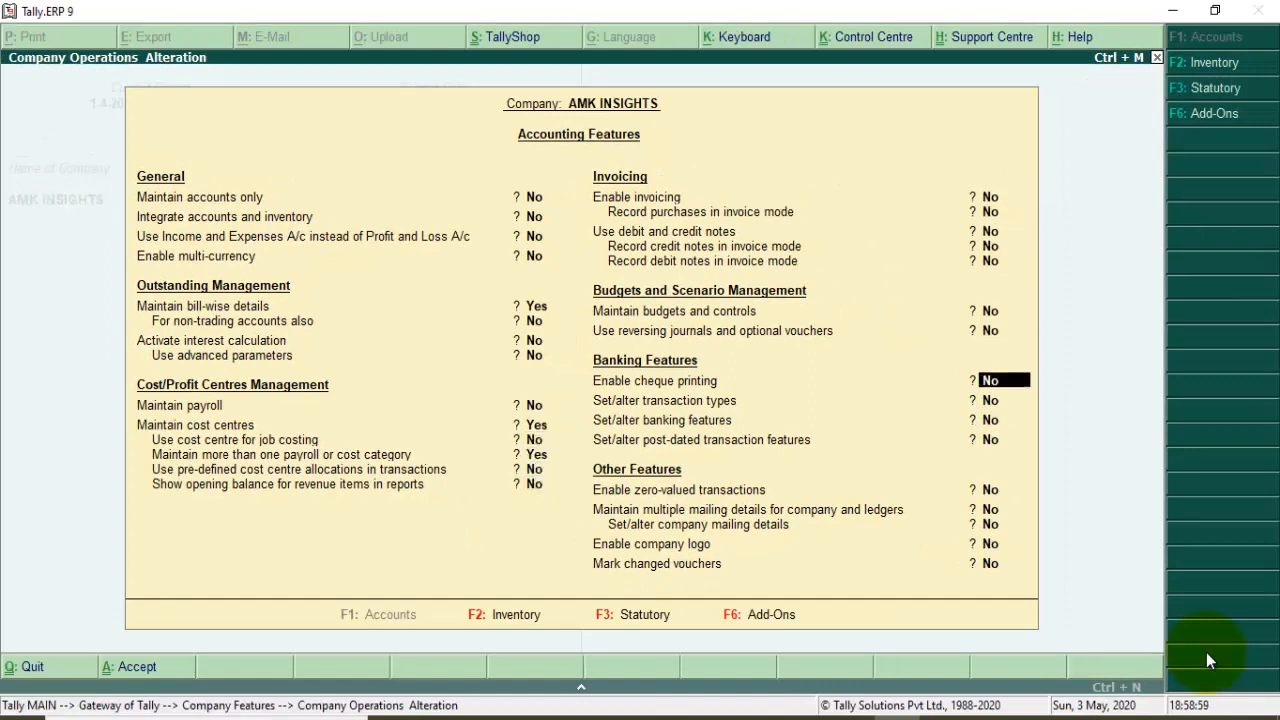
key("Return")
key("Return")
key("Return")
key("Return")
key("Return")
key("Return")
key("Return")
key("Return")
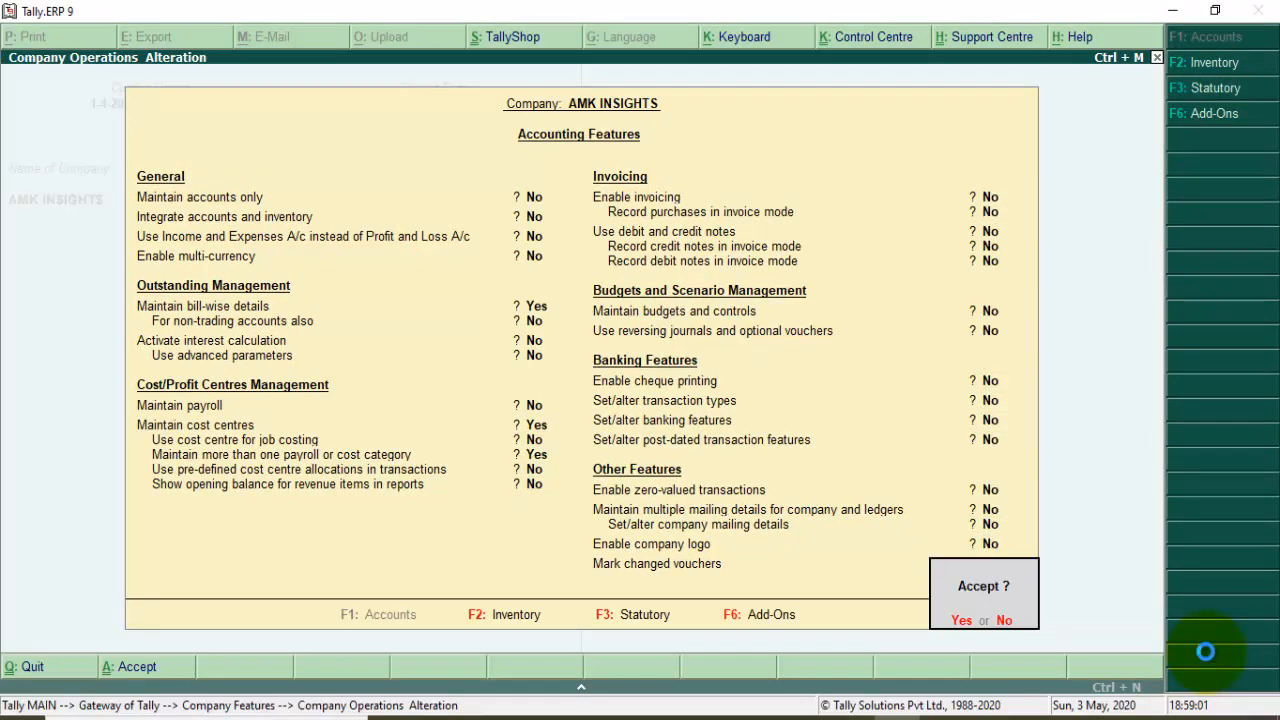
key("Return")
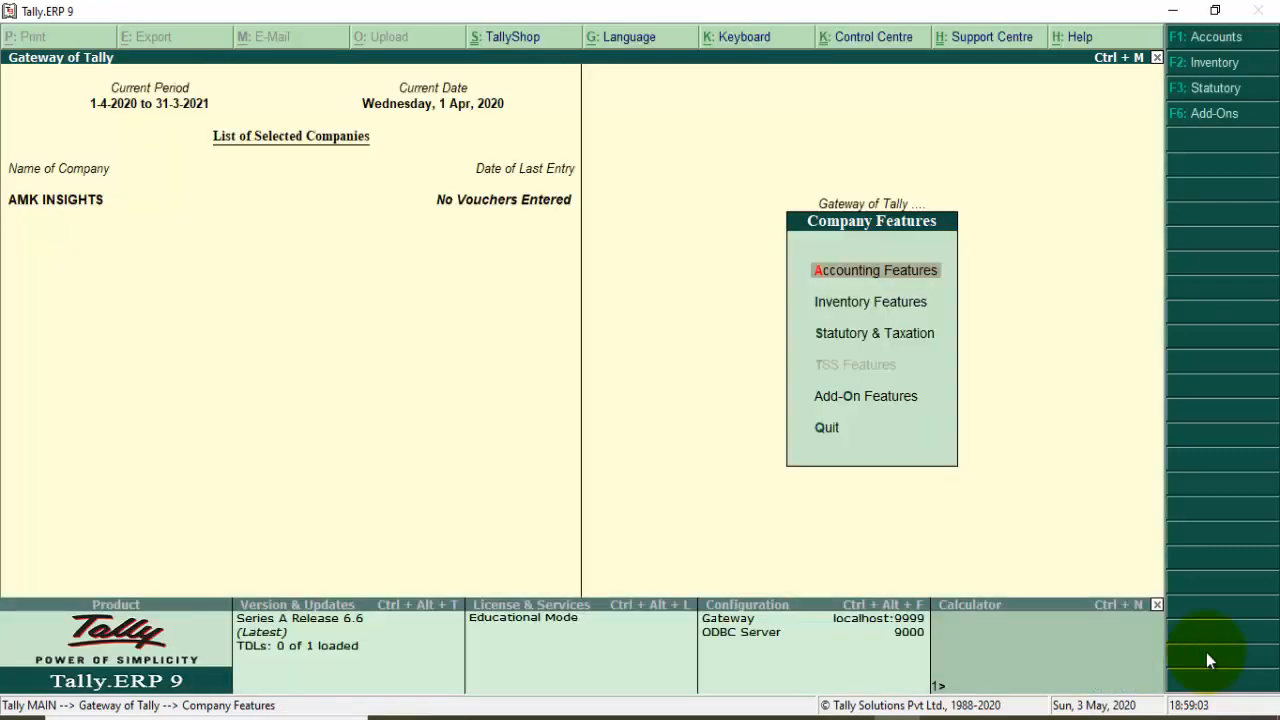
key("Escape")
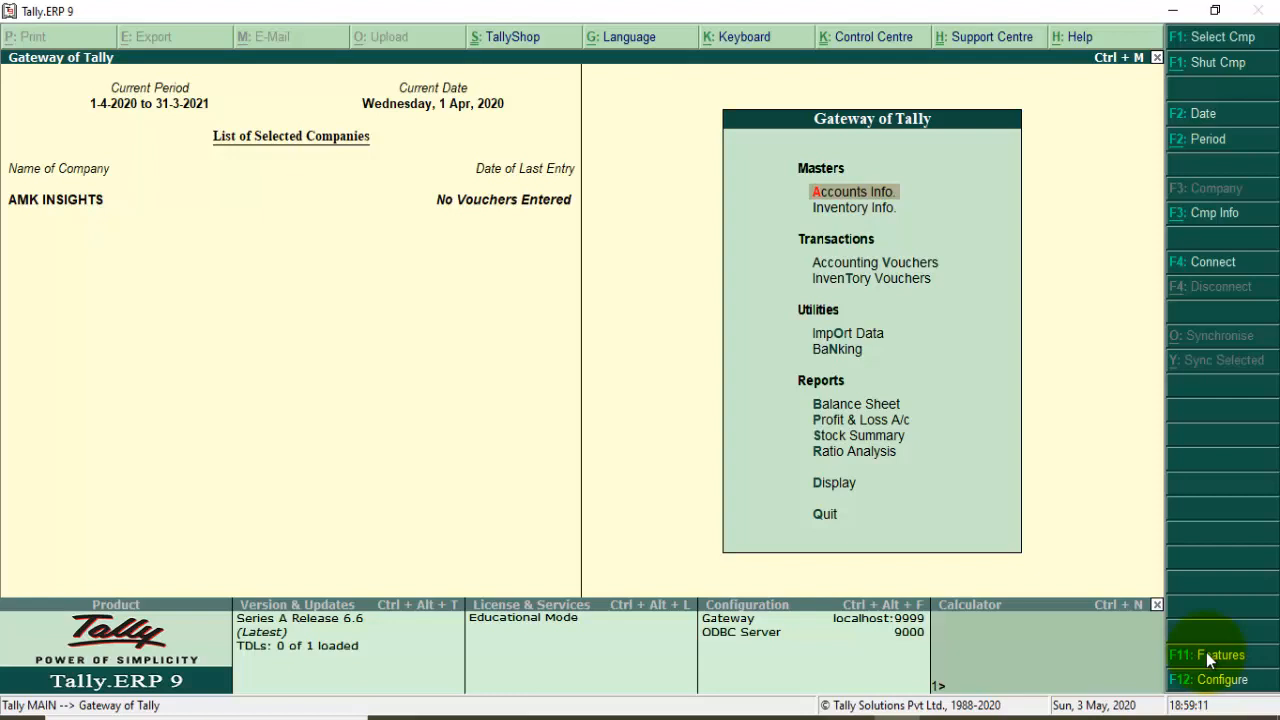
Start a new single ledger named SACHIN ENTERPRISE under the Sundry Debtors group
key("Return")
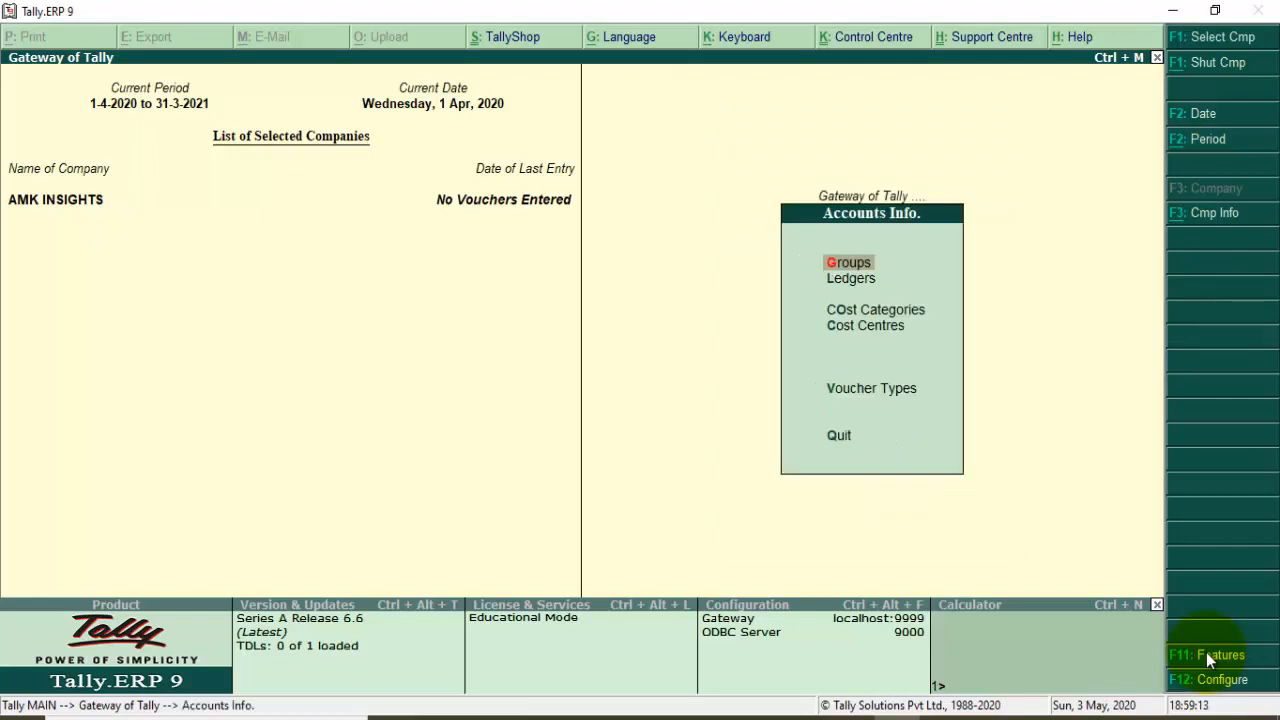
key("Down")
key("Return")
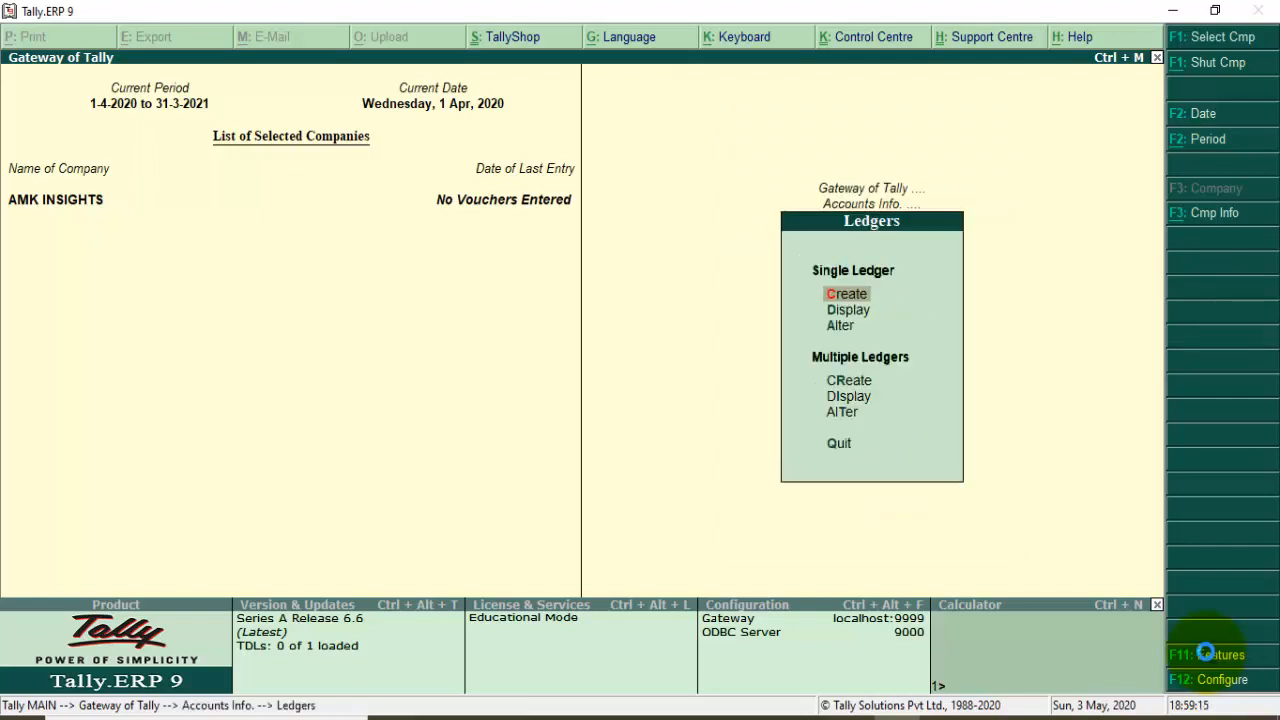
key("Return")
type("SA")
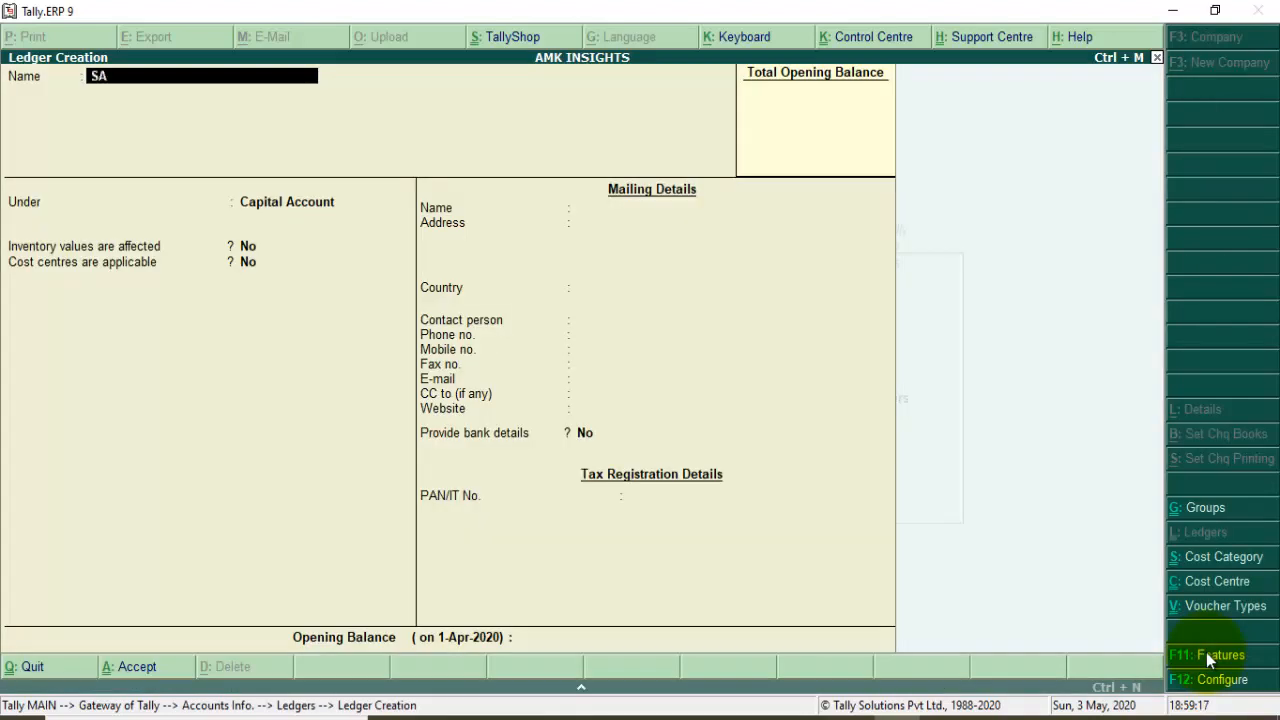
type("CHIN ENTERPRISE")
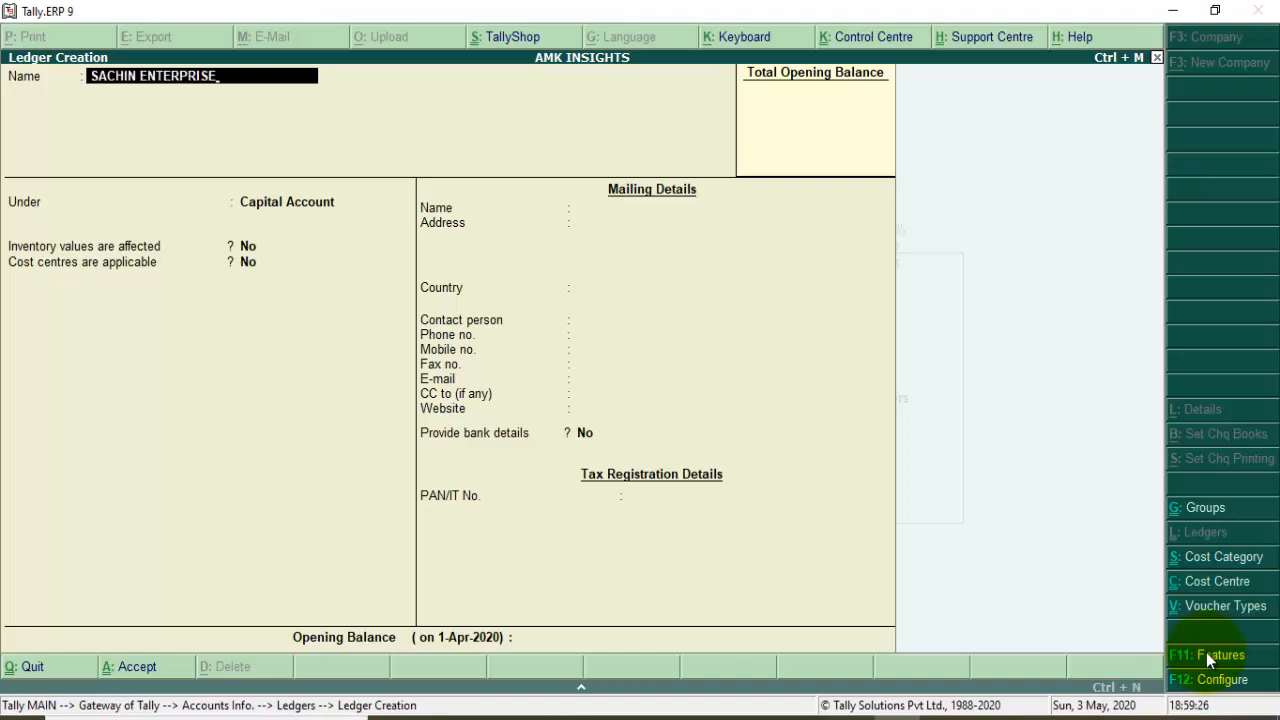
key("Return")
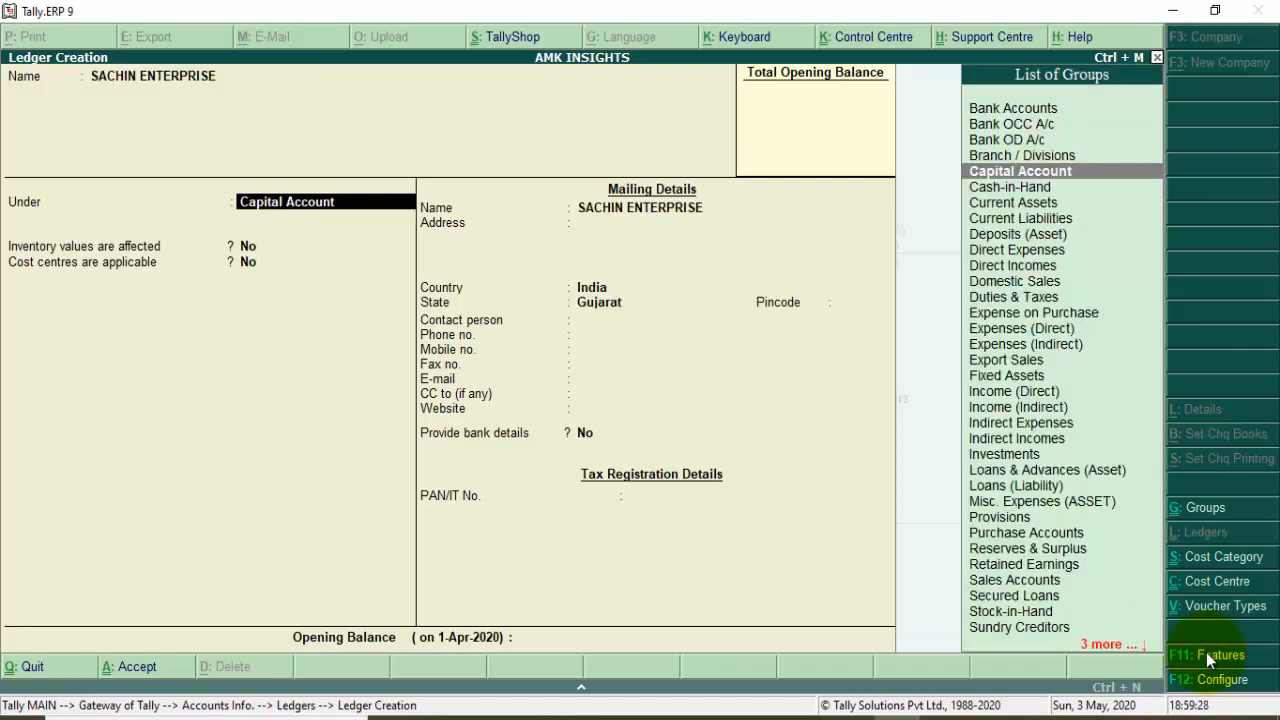
type("SUN")
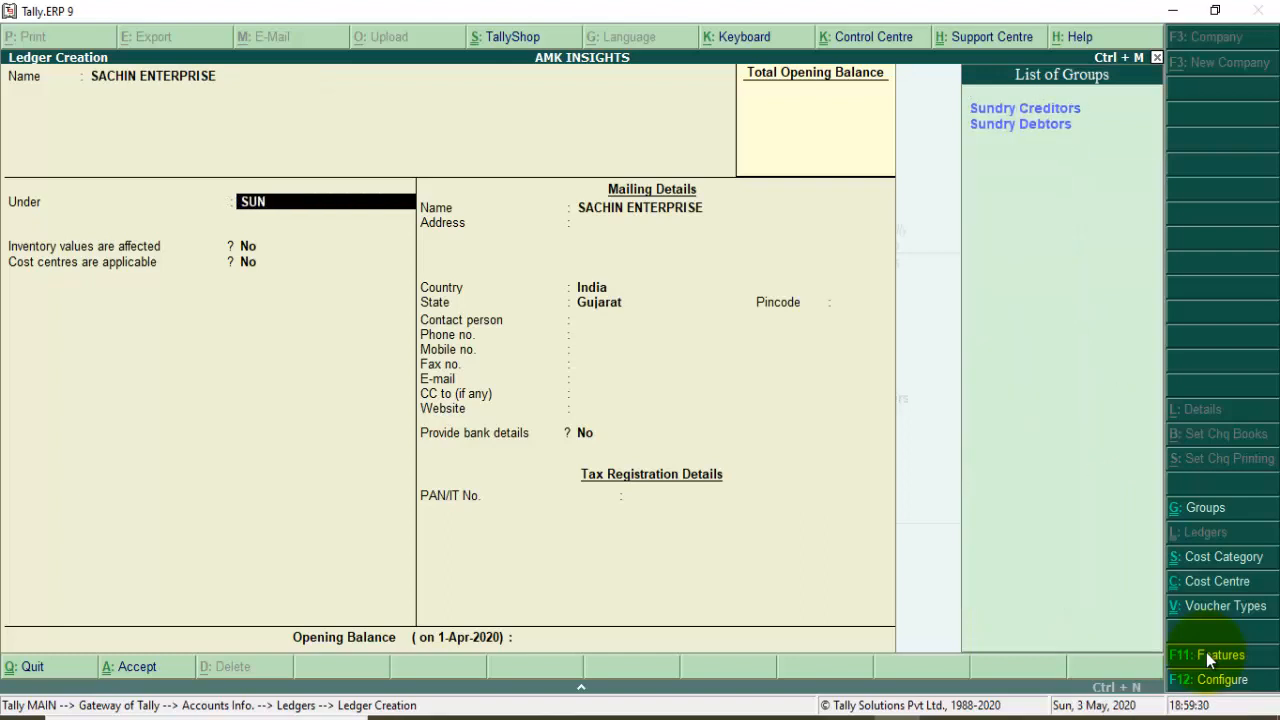
key("Down")
key("Return")
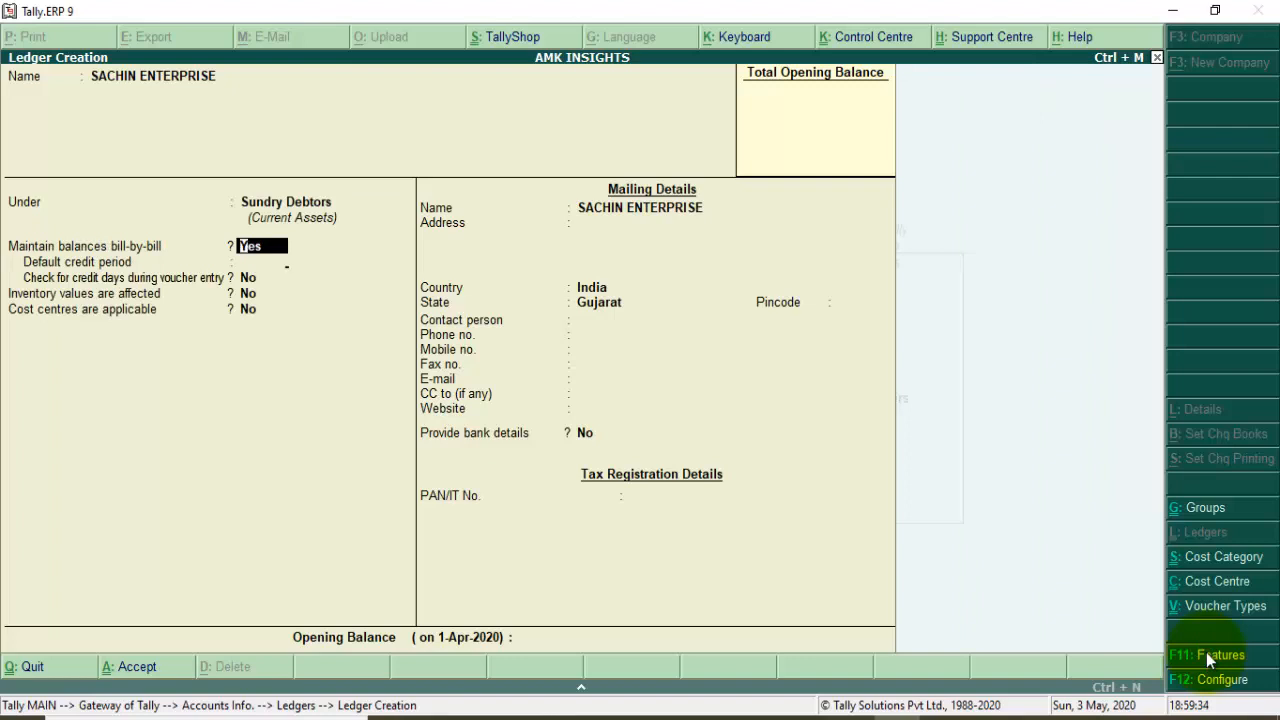
Keep bill-by-bill balances on for the SACHIN ENTERPRISE ledger and set cost centres as applicable
key("Return")
key("Return")
key("Return")
key("Return")
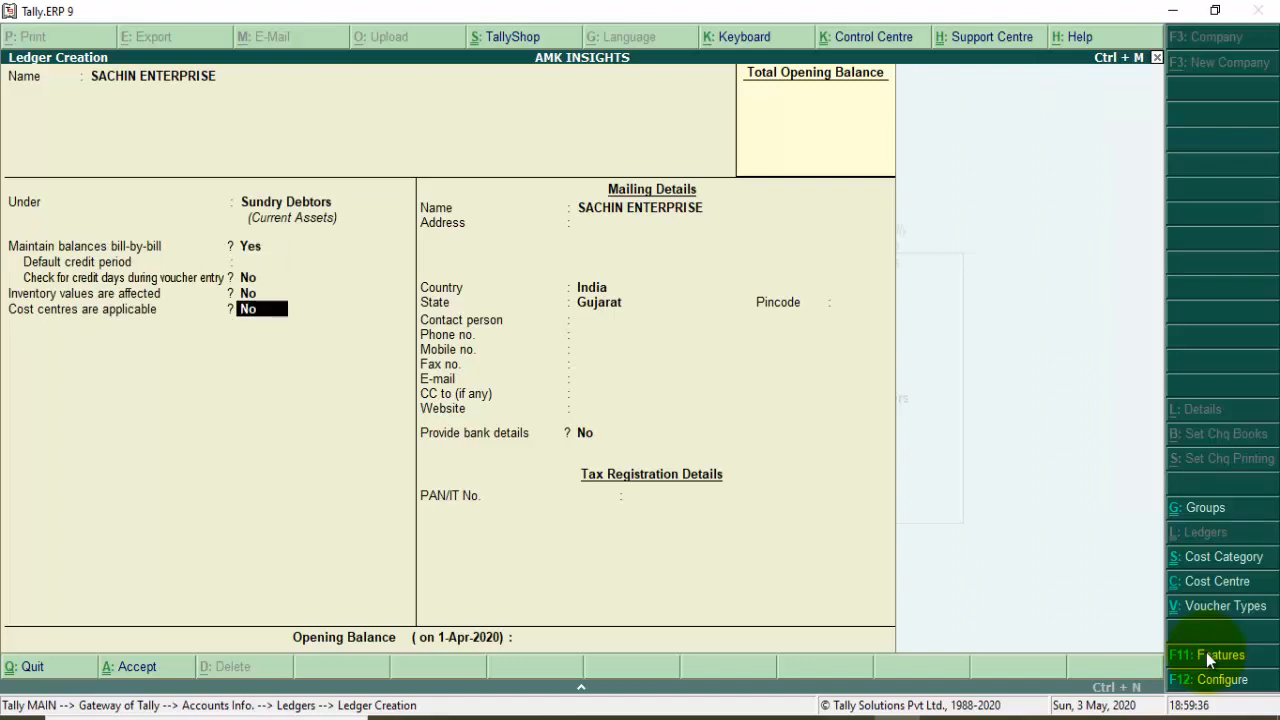
type("Y")
key("Return")
Leave the mailing, bank, tax and opening balance details at their defaults and save the SACHIN ENTERPRISE ledger
key("Return")
key("Return")
key("Return")
key("Return")
key("Return")
key("Return")
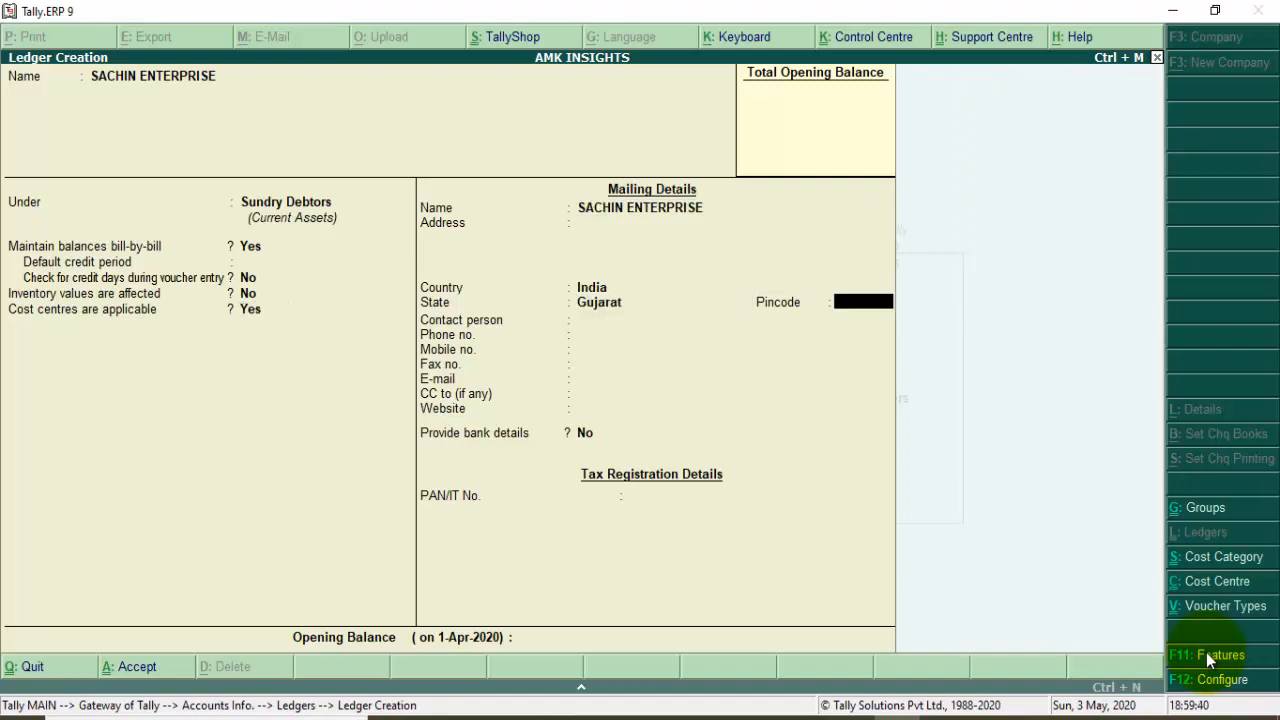
key("Return")
key("Return")
key("Return")
key("Return")
key("Return")
key("Return")
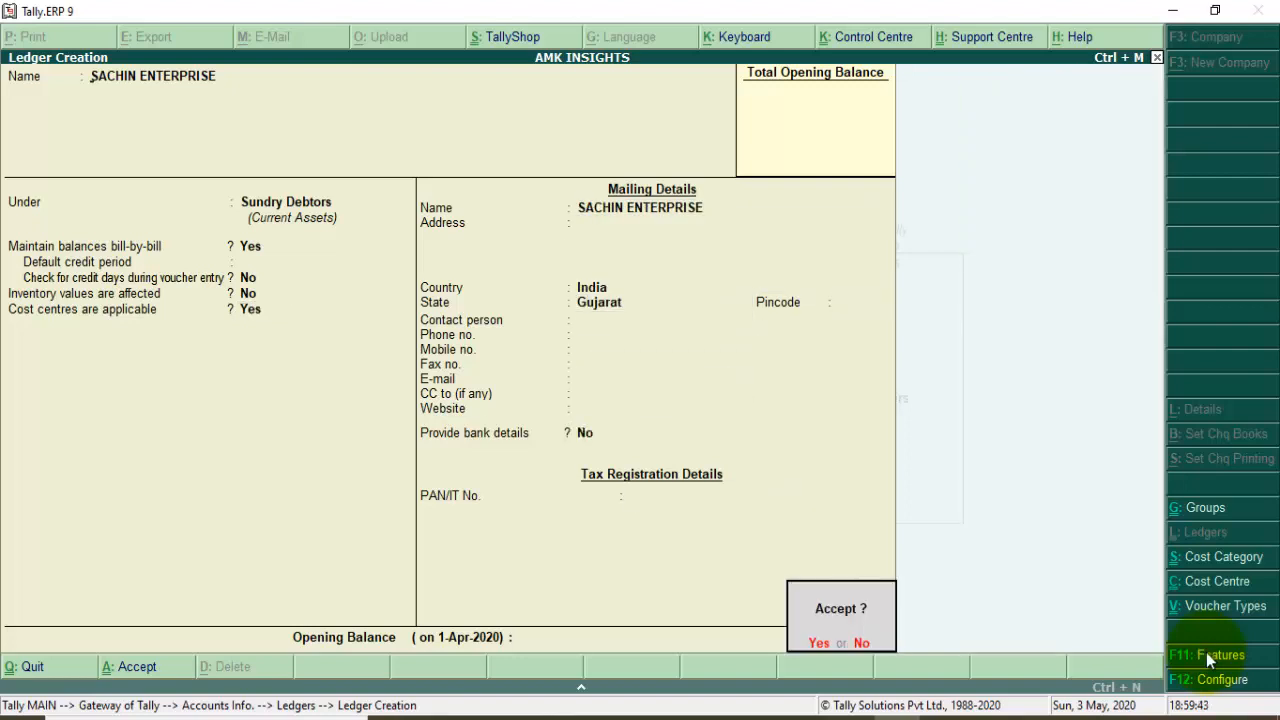
key("Return")
Name the next ledger SALES ACCOUNT and place it under the Sales Accounts group
type("SA")
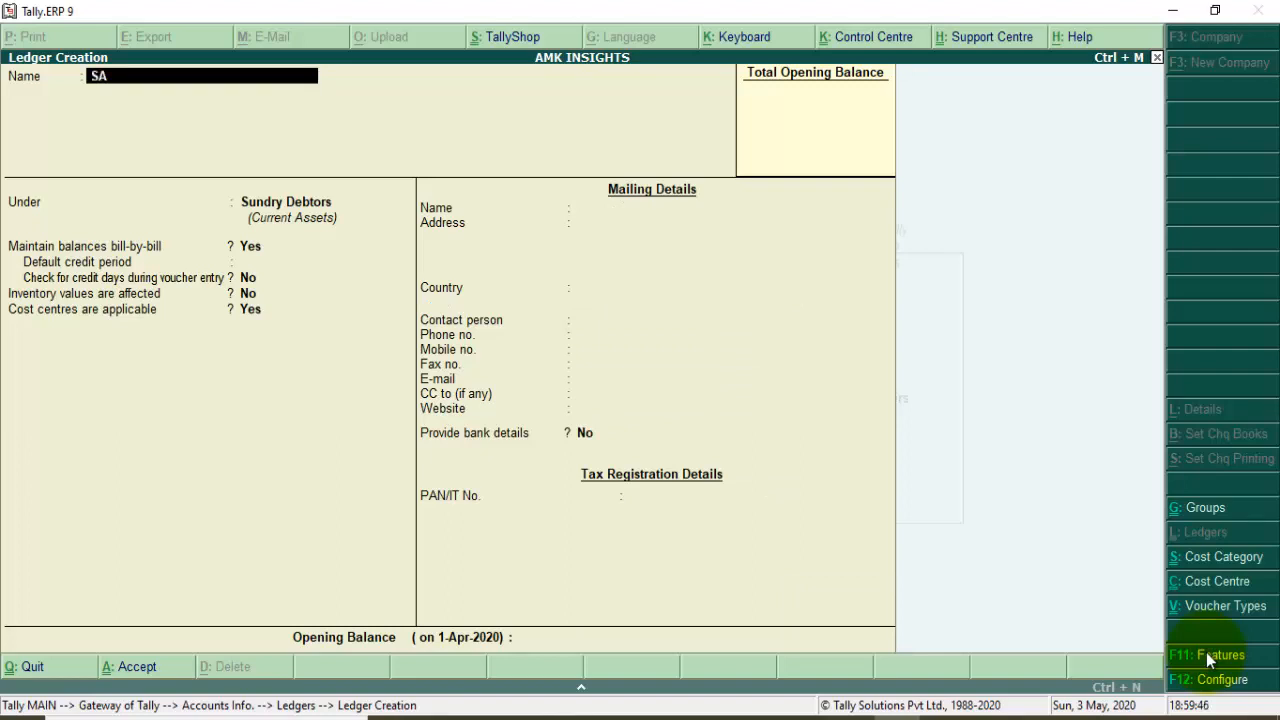
type("LES ACCOUNT")
key("Return")
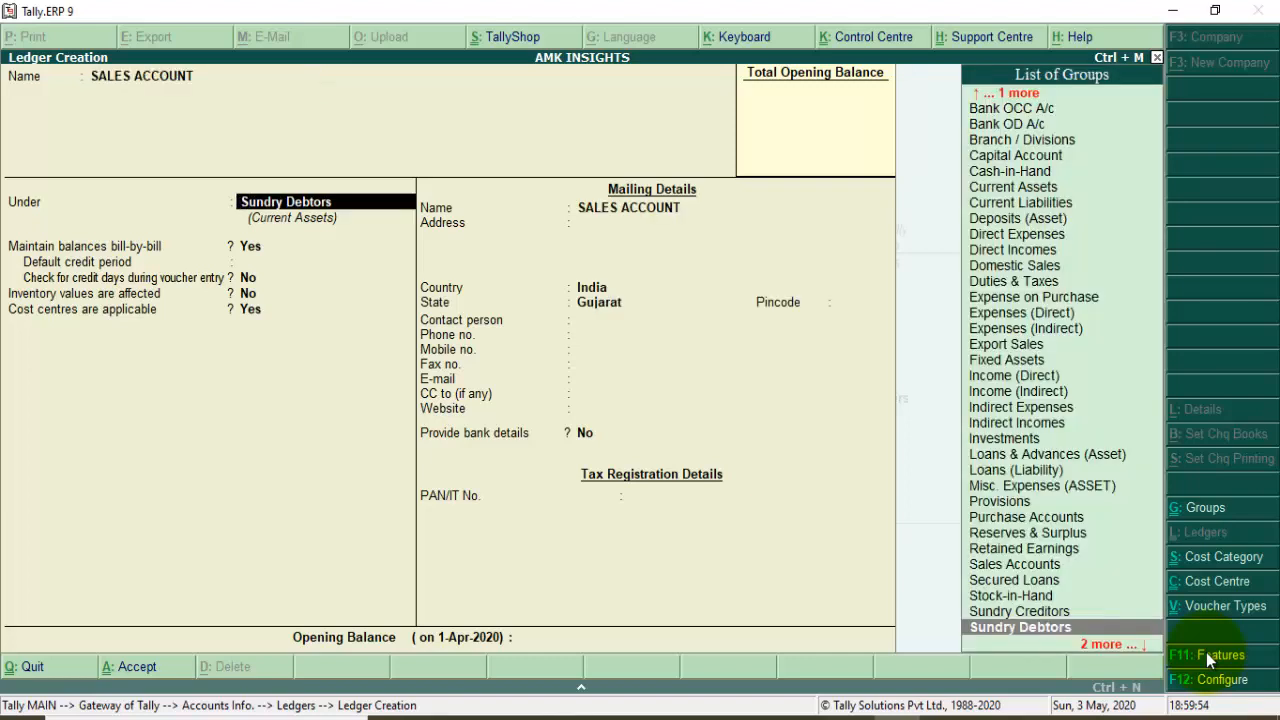
type("S")
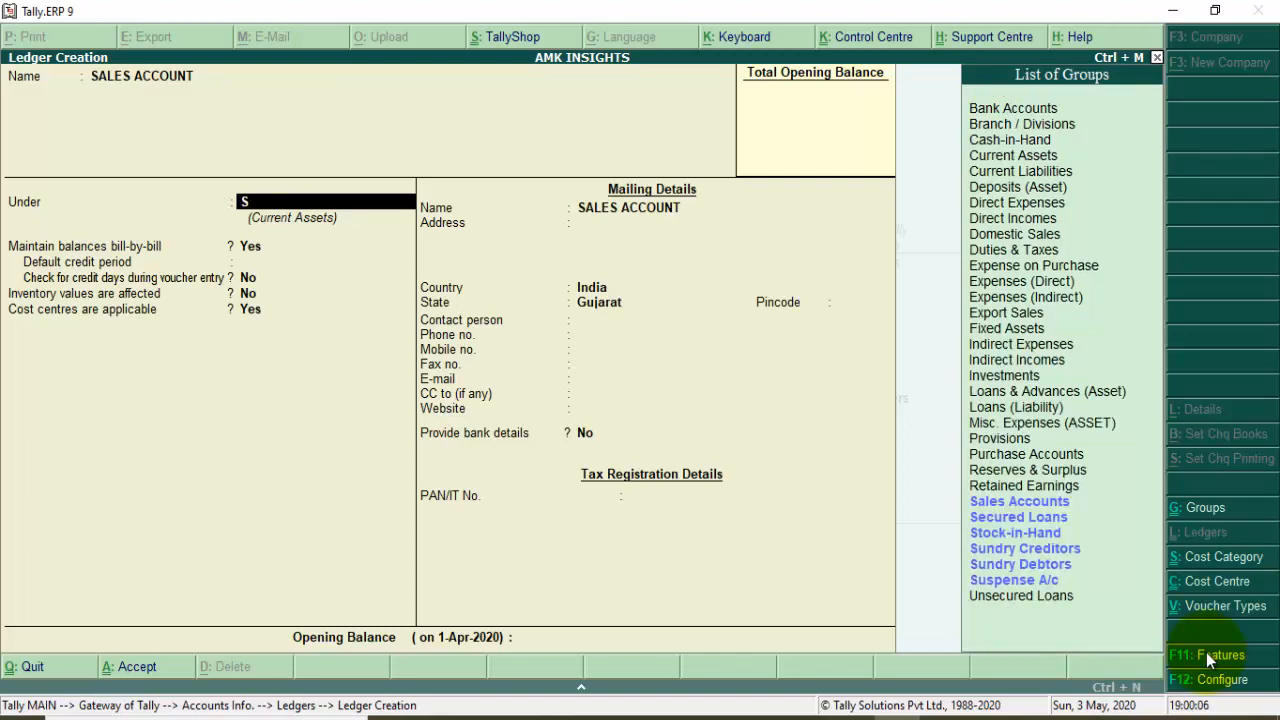
type("a")
key("Return")
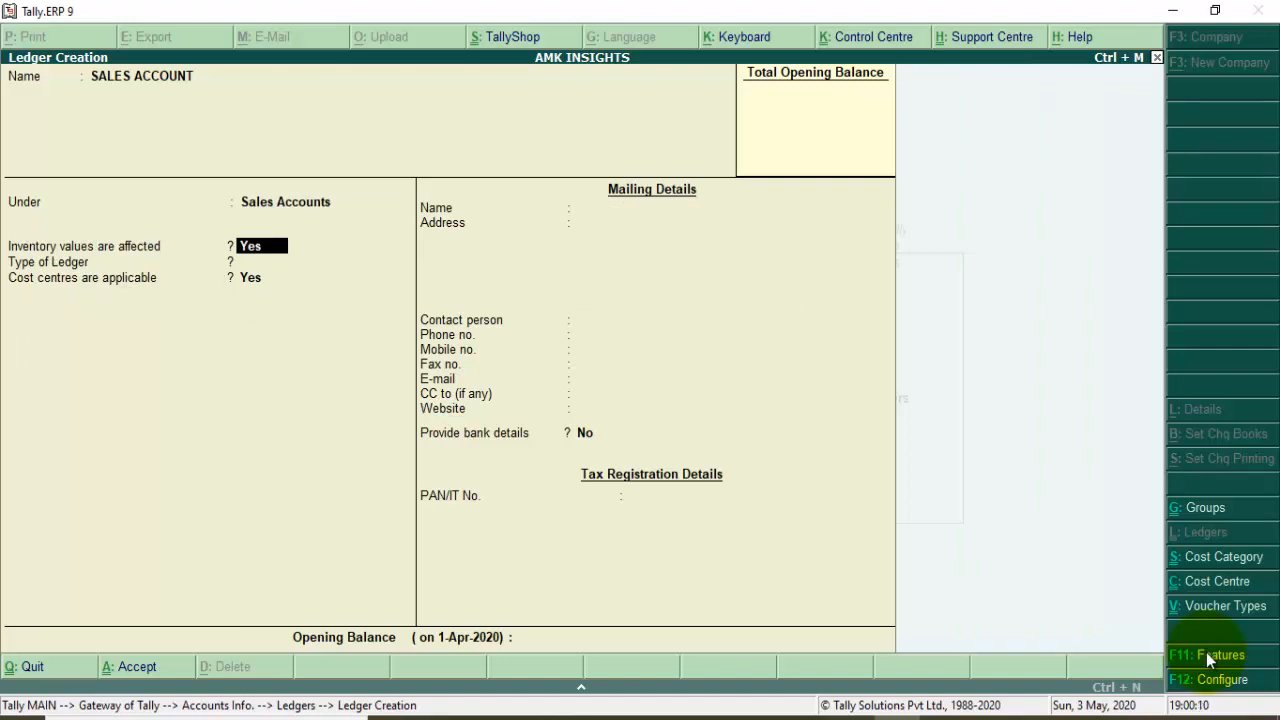
Keep inventory values affected and cost centres applicable at Yes, set the ledger type to Not Applicable, and save the SALES ACCOUNT ledger
key("Return")
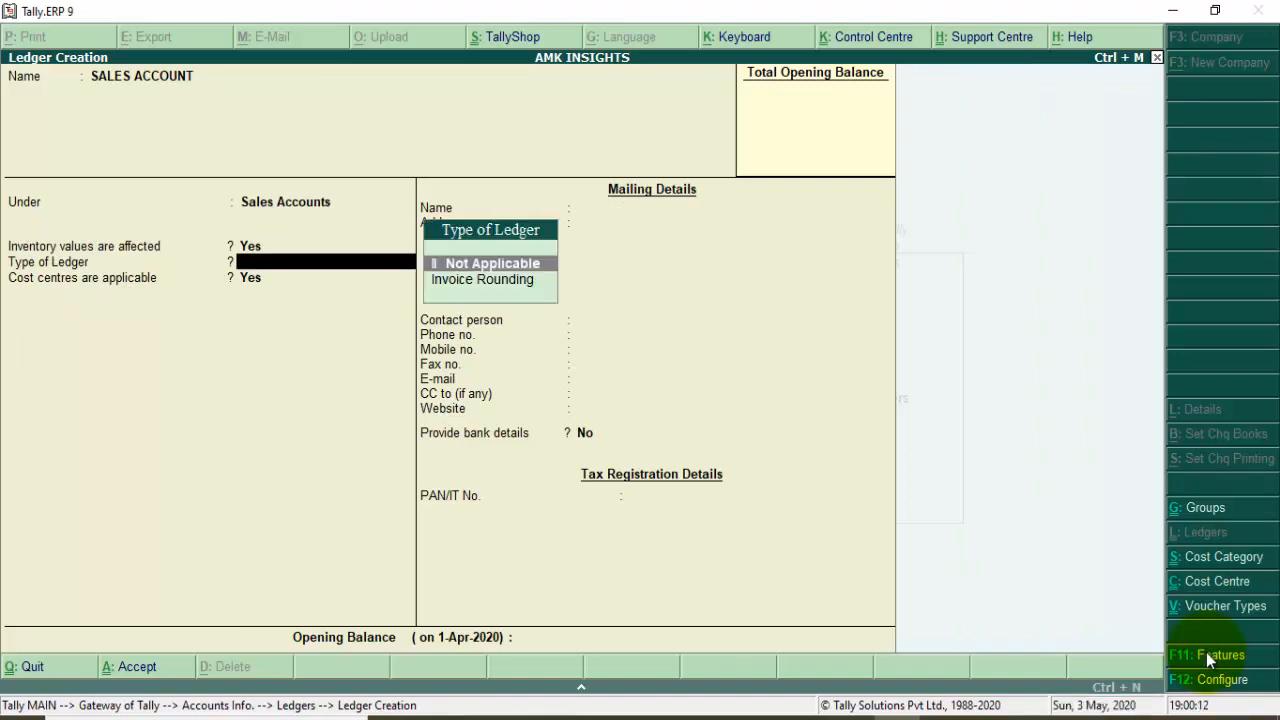
key("Return")
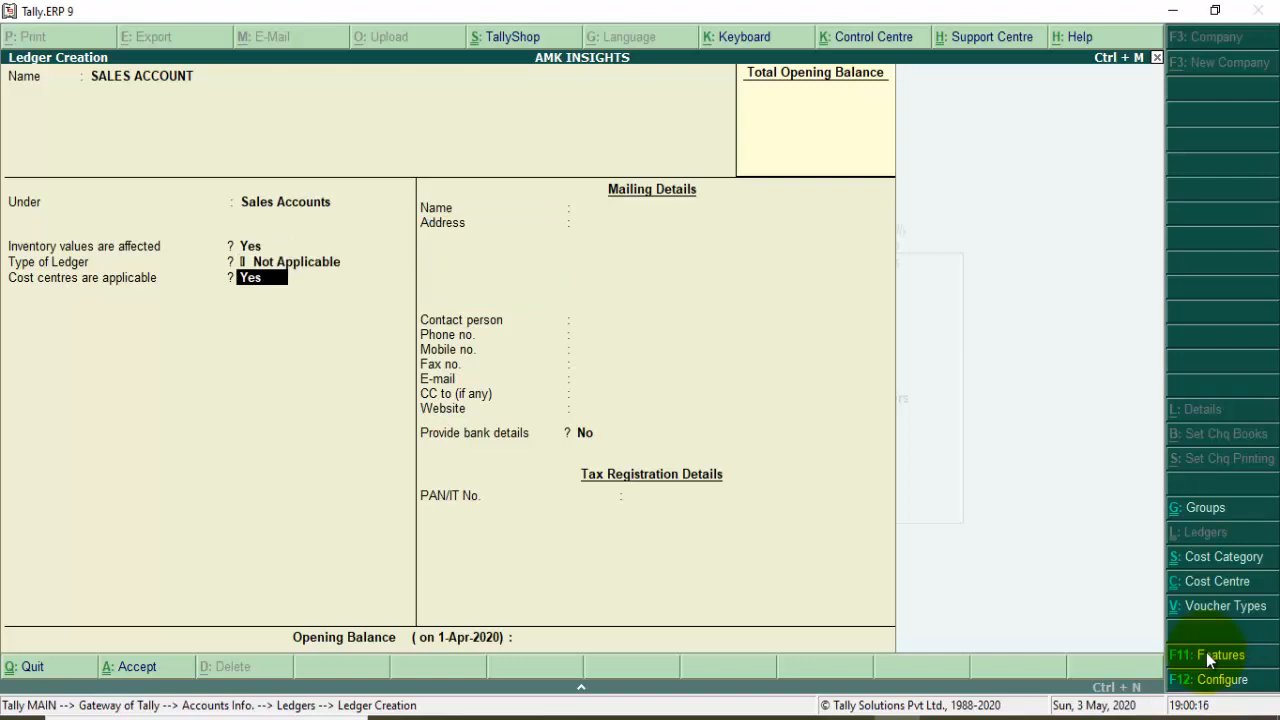
key("Return")
key("Return")
key("Return")
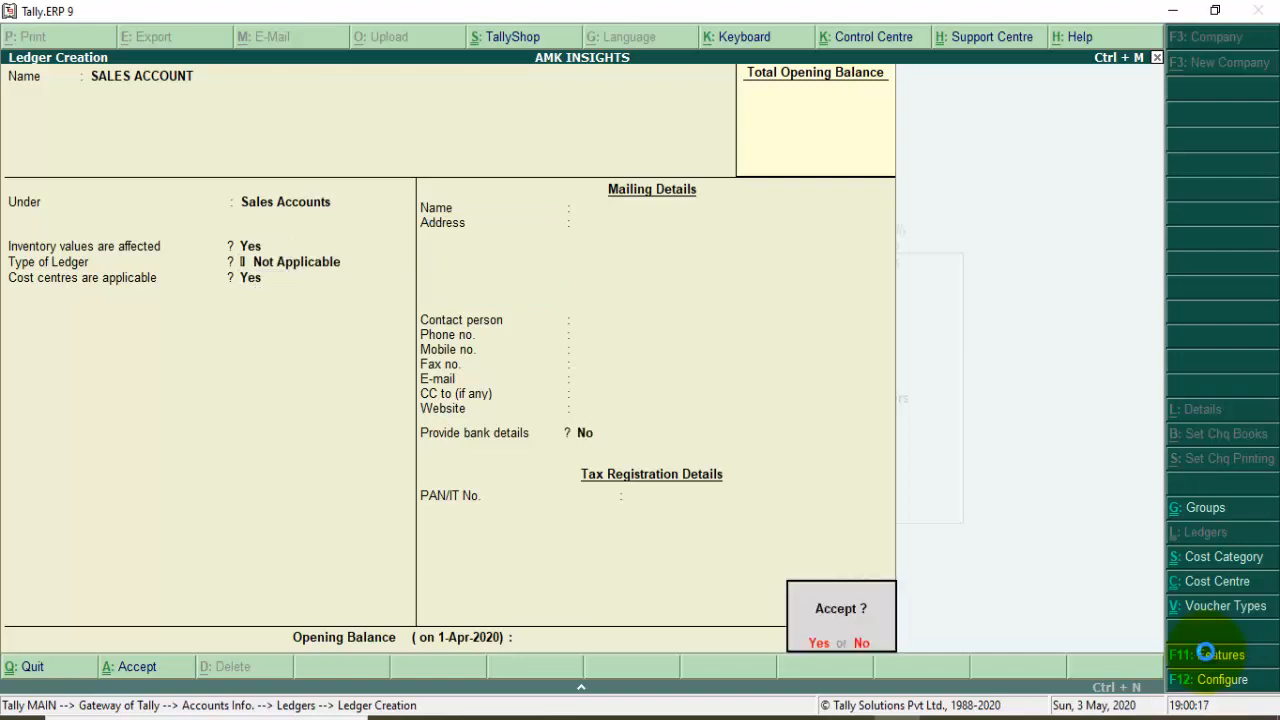
key("Return")
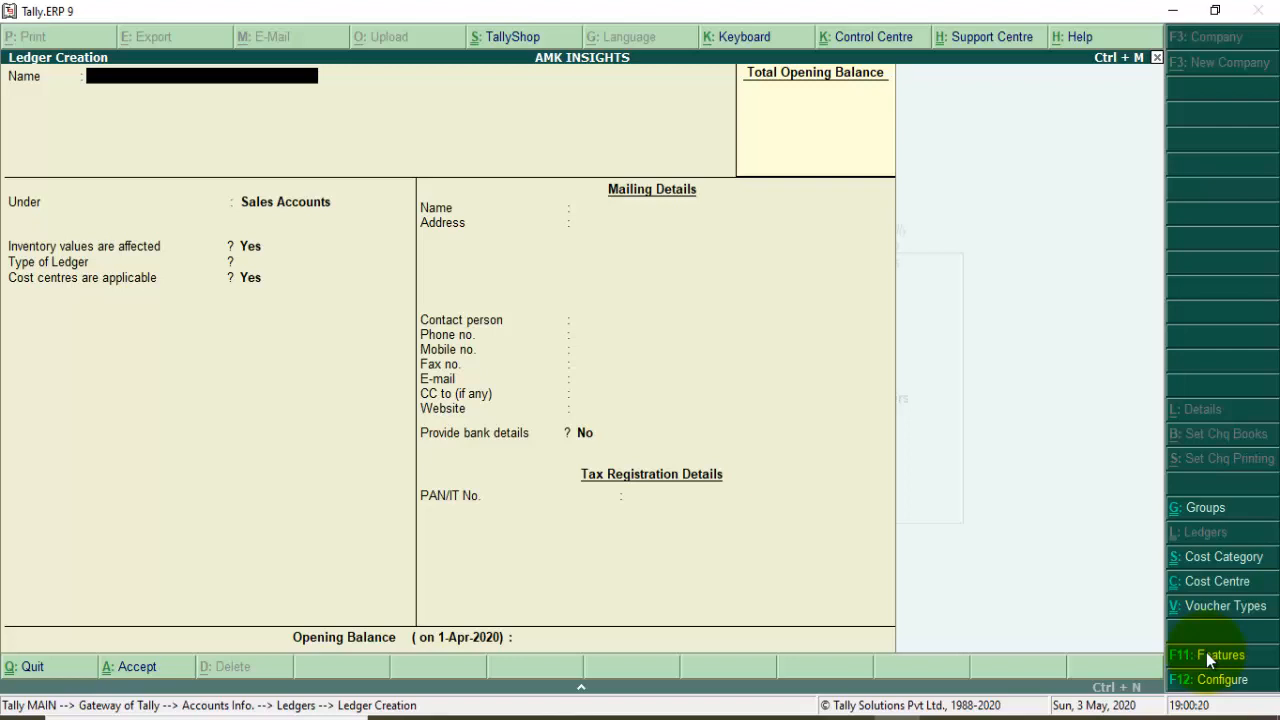
Leave ledger creation and start a new single cost category named SALES MAN
key("Escape")
key("Return")
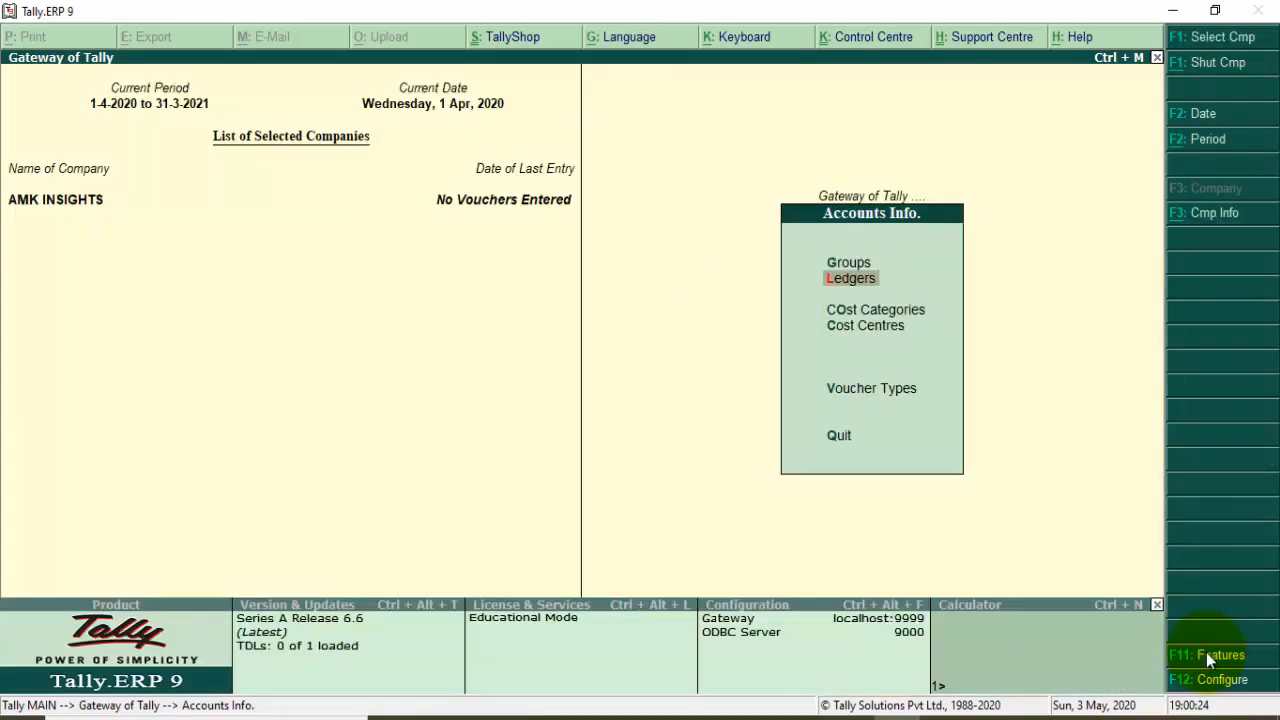
key("Down")
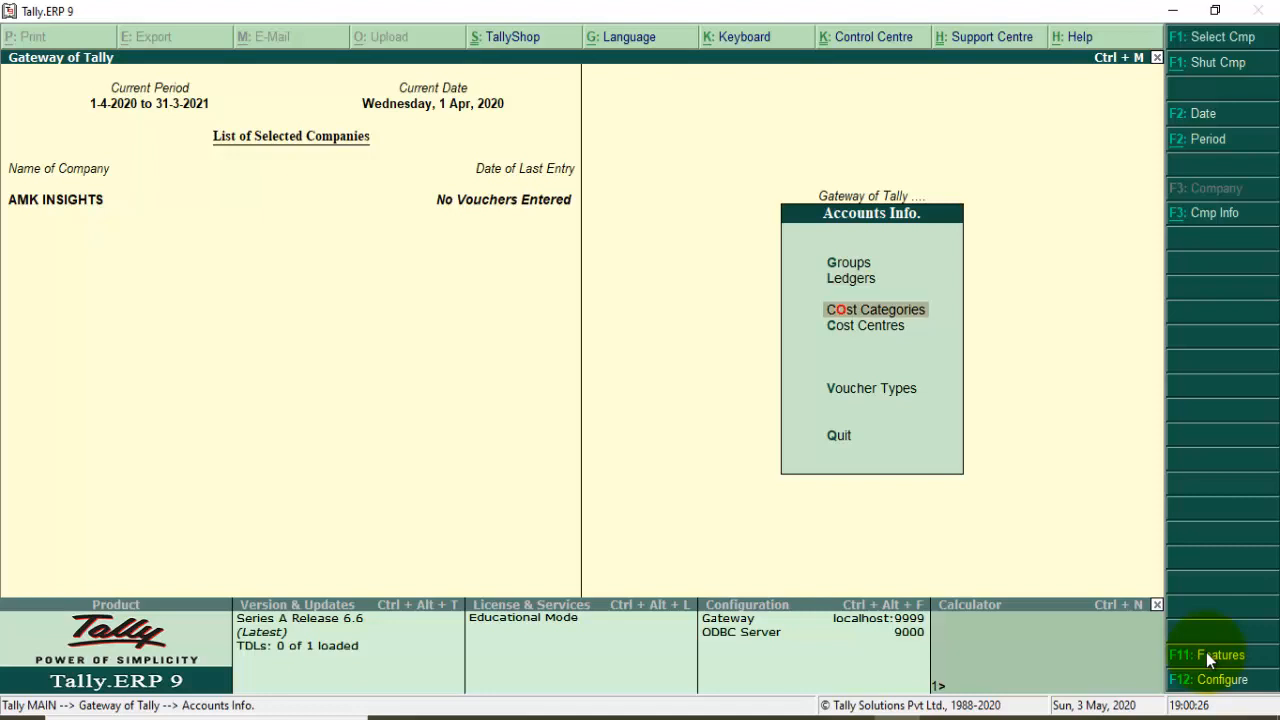
key("Return")
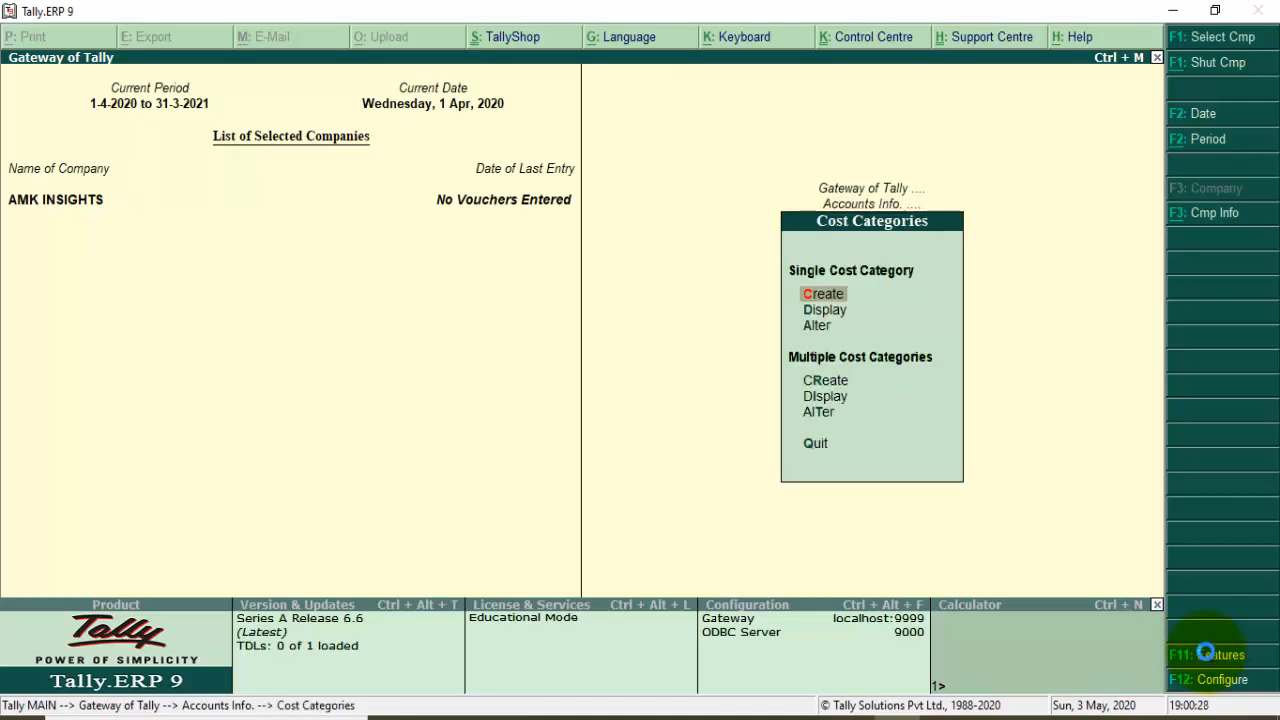
key("Return")
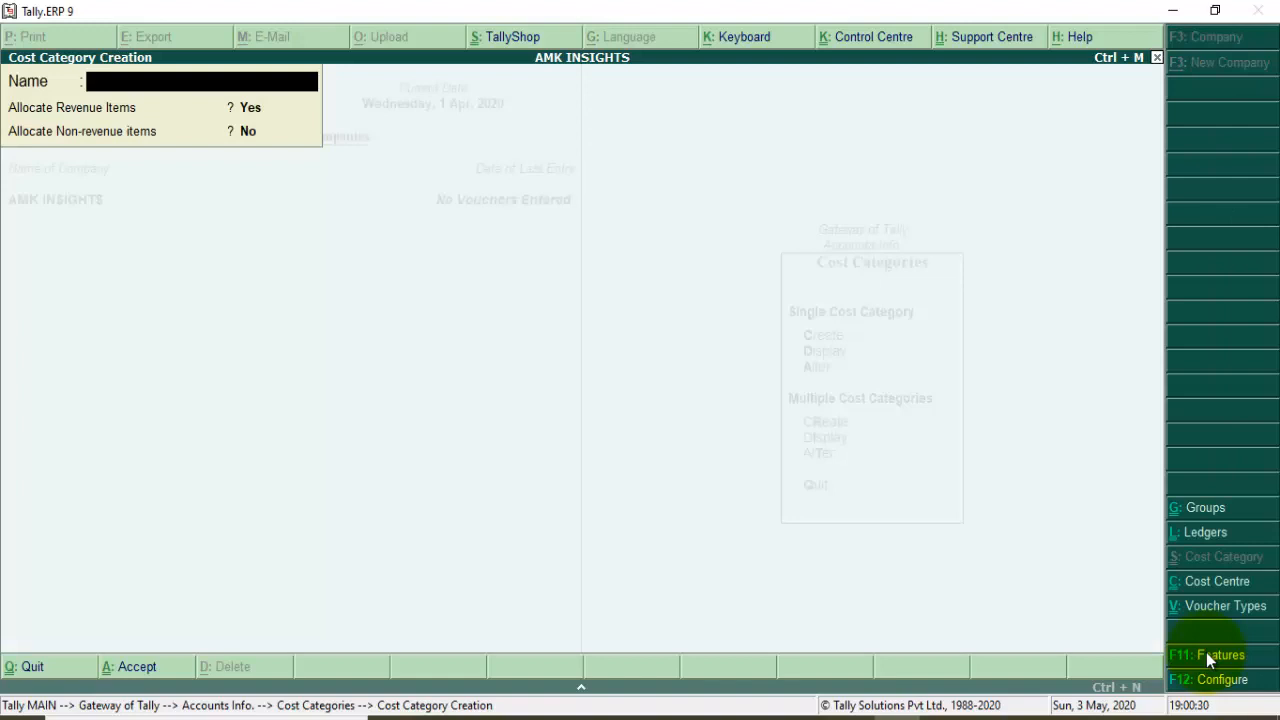
type("SALESMAN")
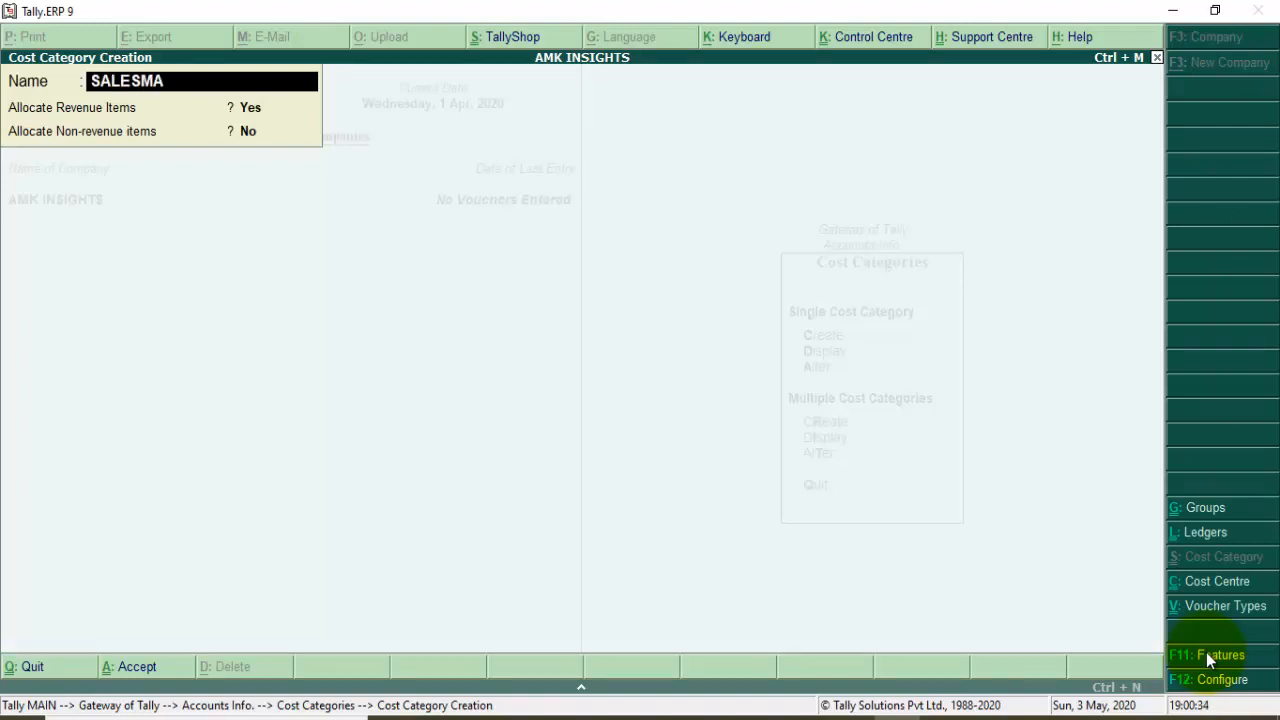
key("BackSpace")
key("BackSpace")
key("BackSpace")
type("MAN")
key("Return")
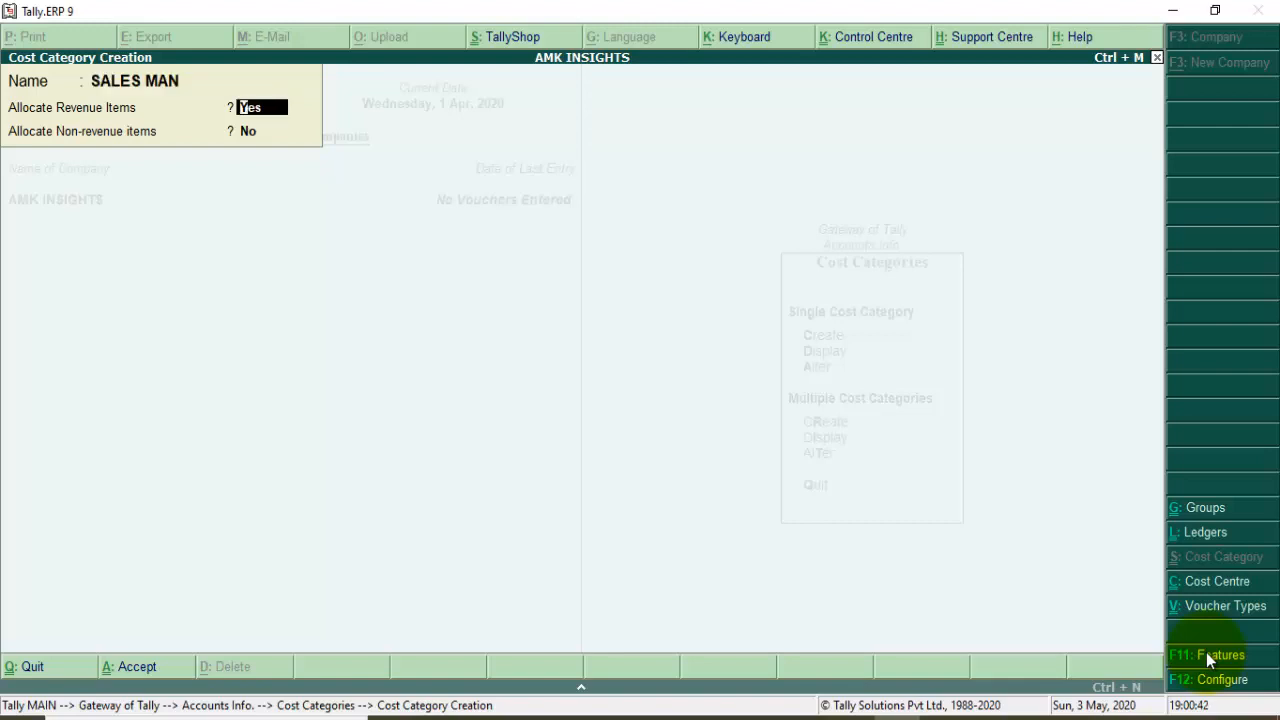
Allow the SALES MAN category to allocate both revenue and non-revenue items, and save it
key("Return")
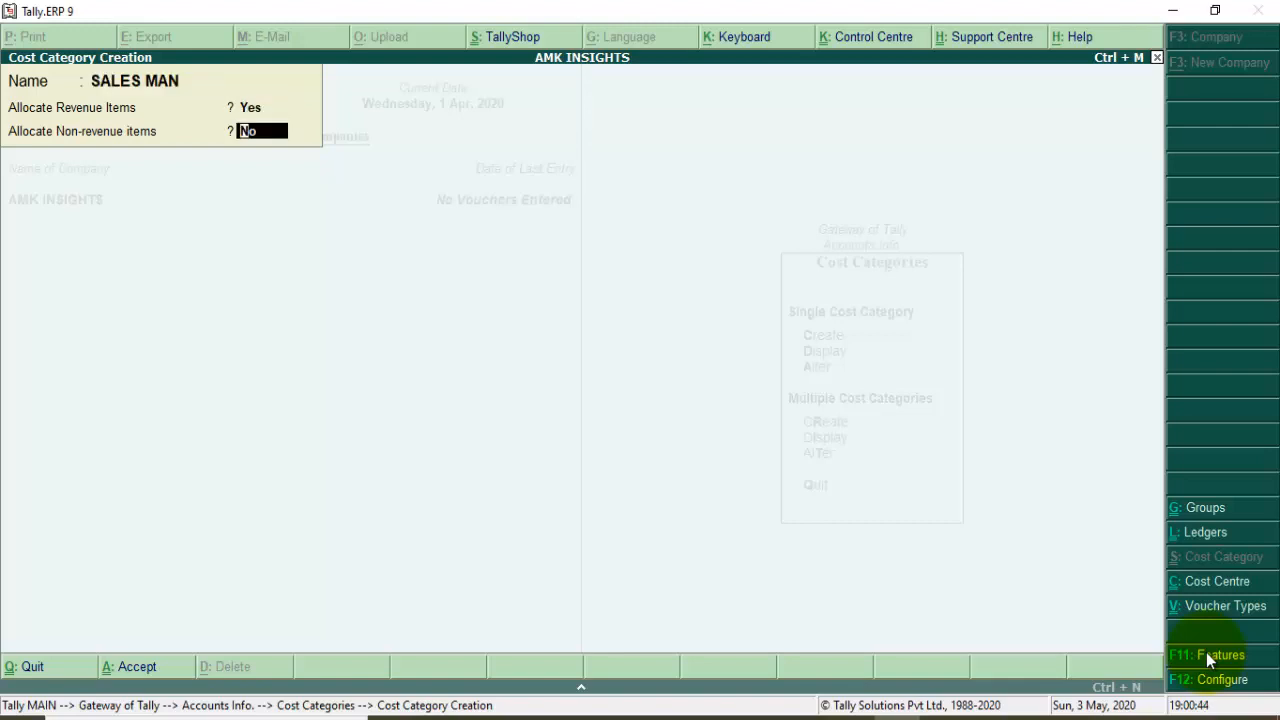
type("Y")
key("Return")
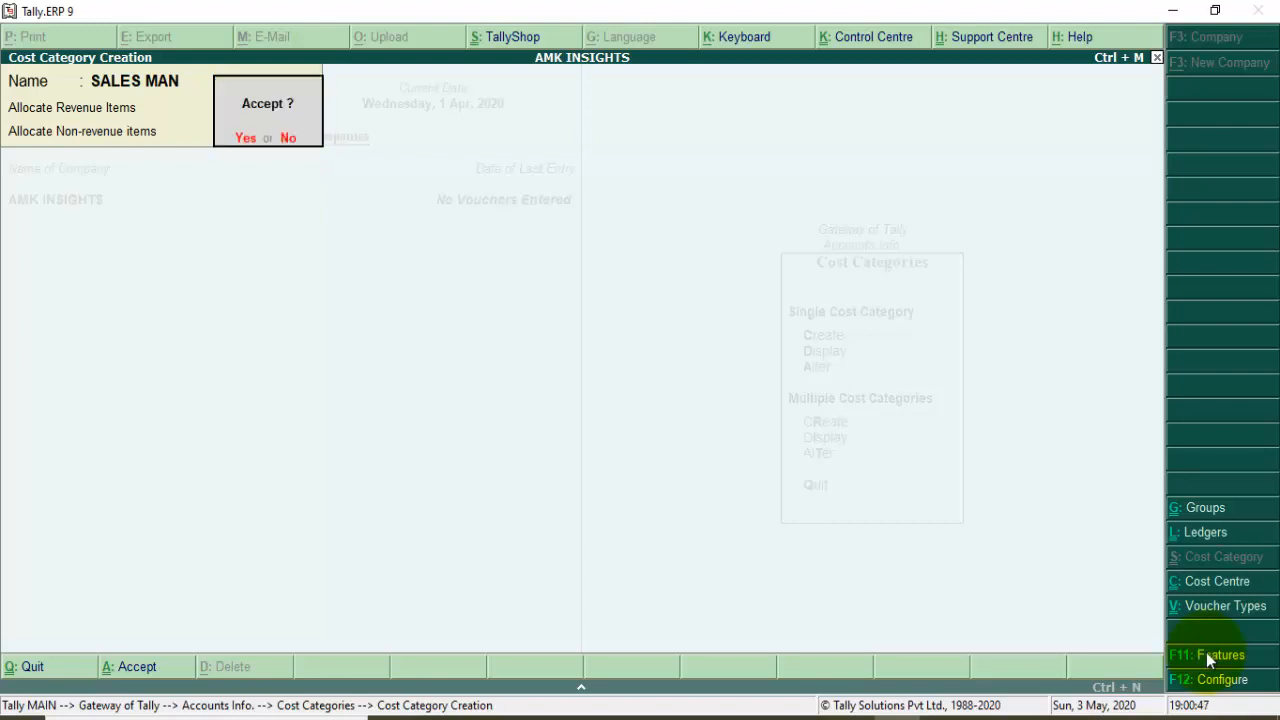
key("Return")
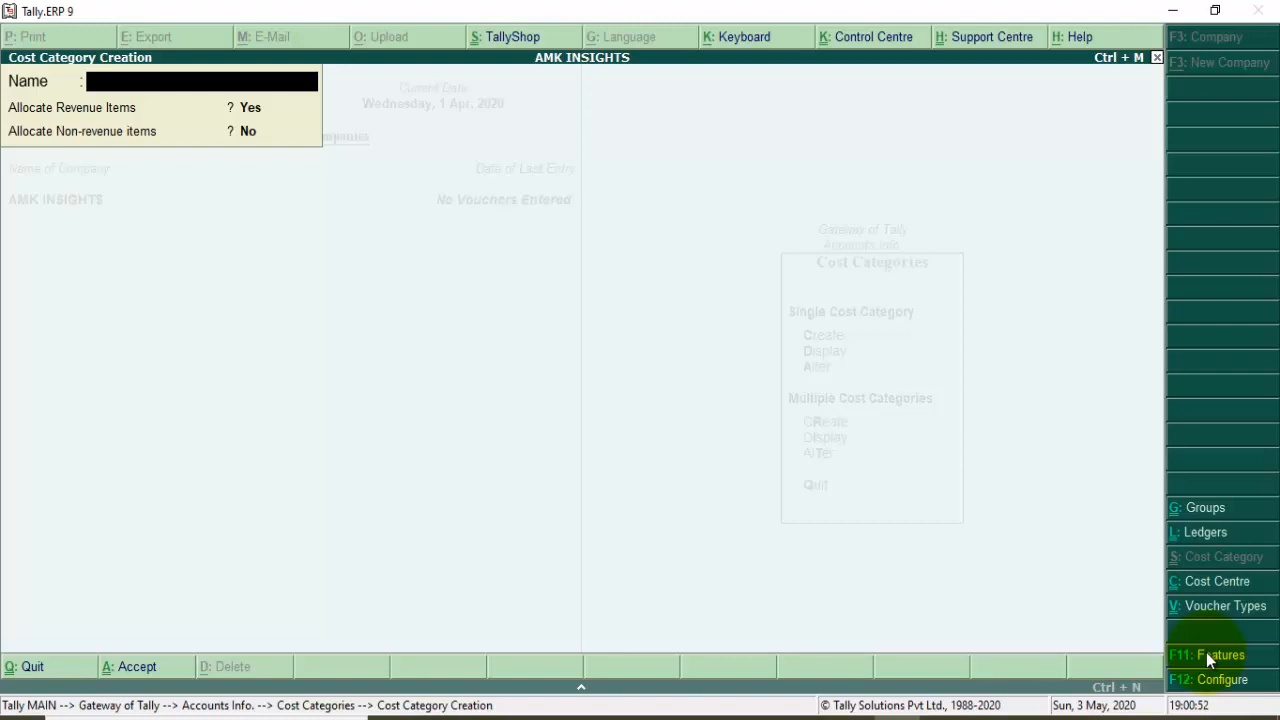
Leave cost category creation and start a new single cost centre in the SALES MAN category
key("Escape")
key("Return")
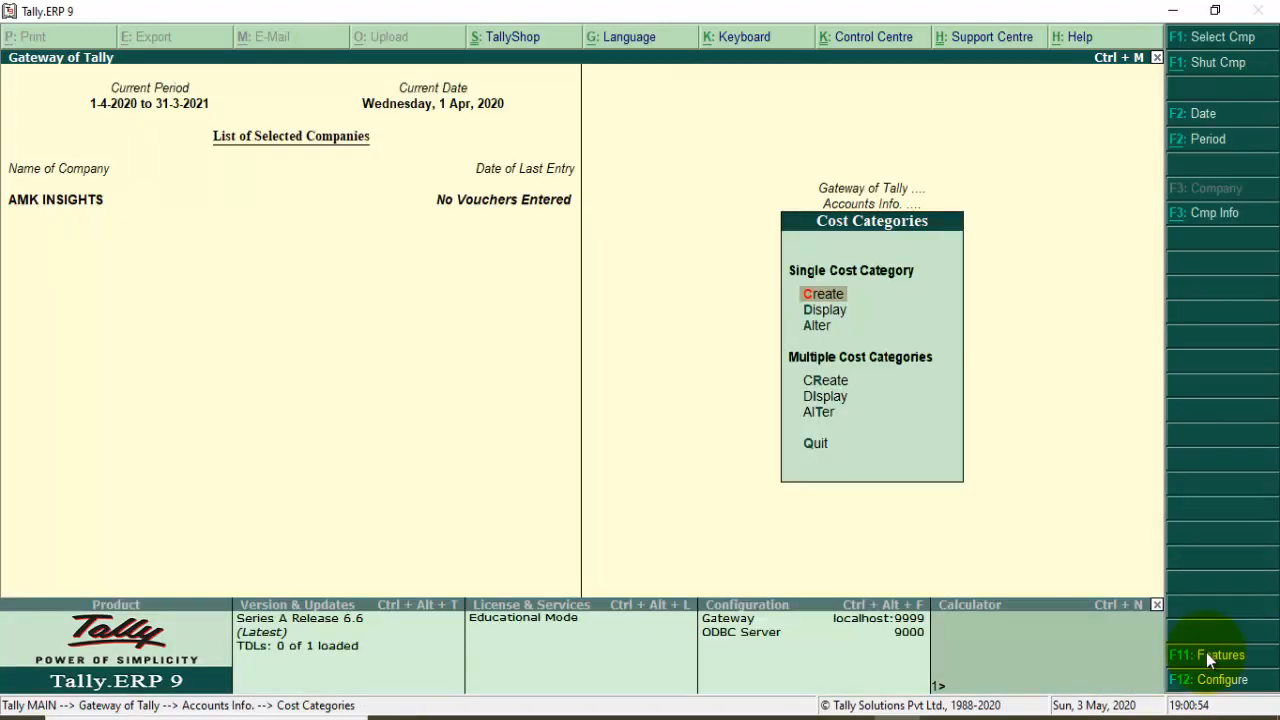
key("Escape")
key("Down")
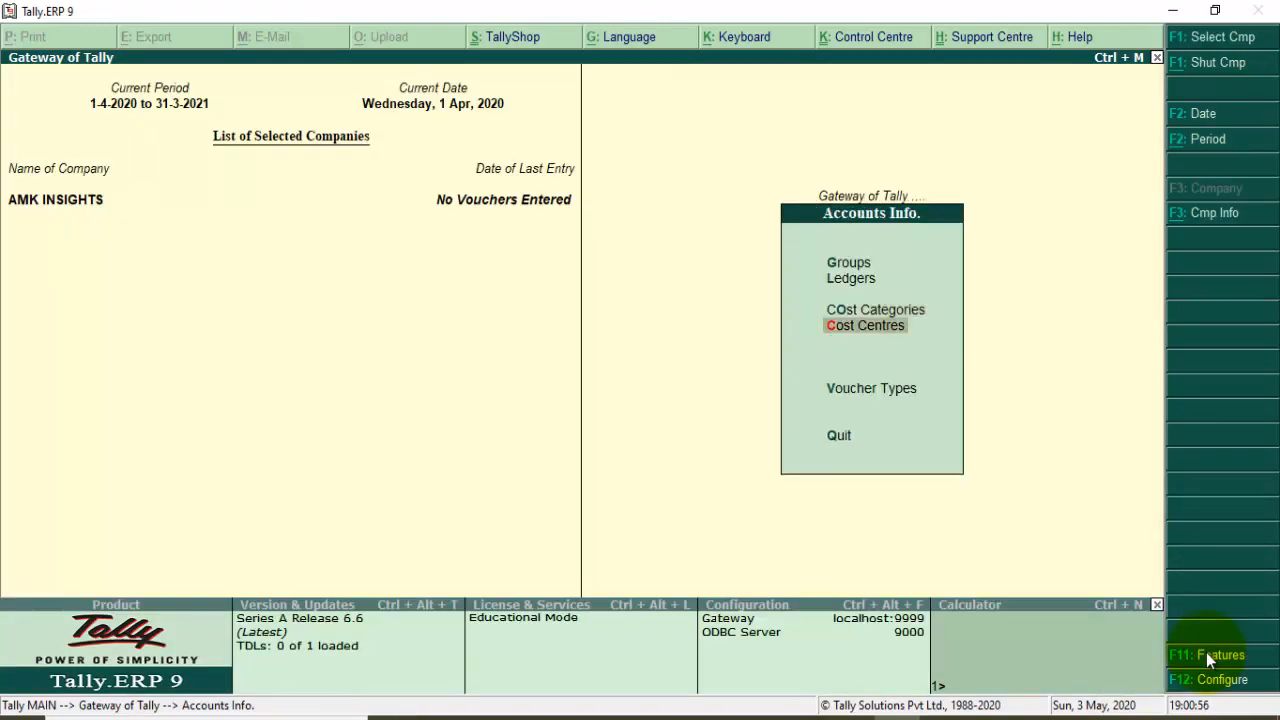
key("Return")
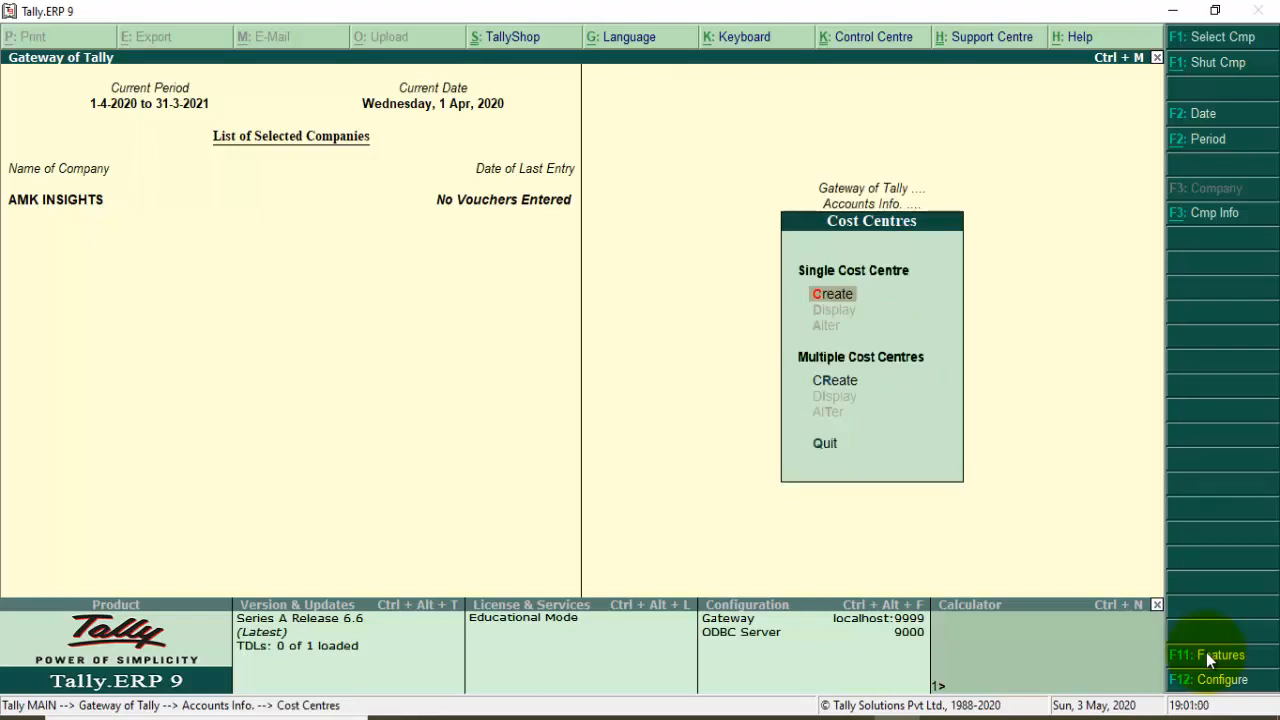
key("Return")
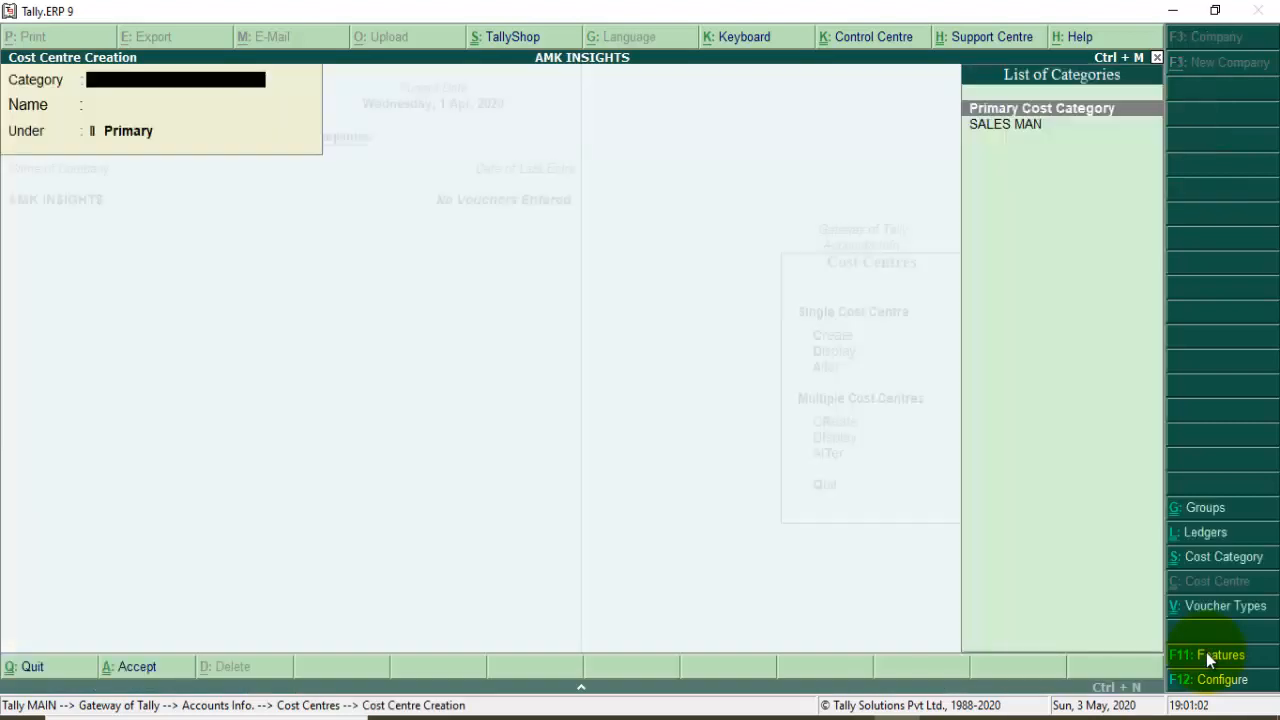
key("Down")
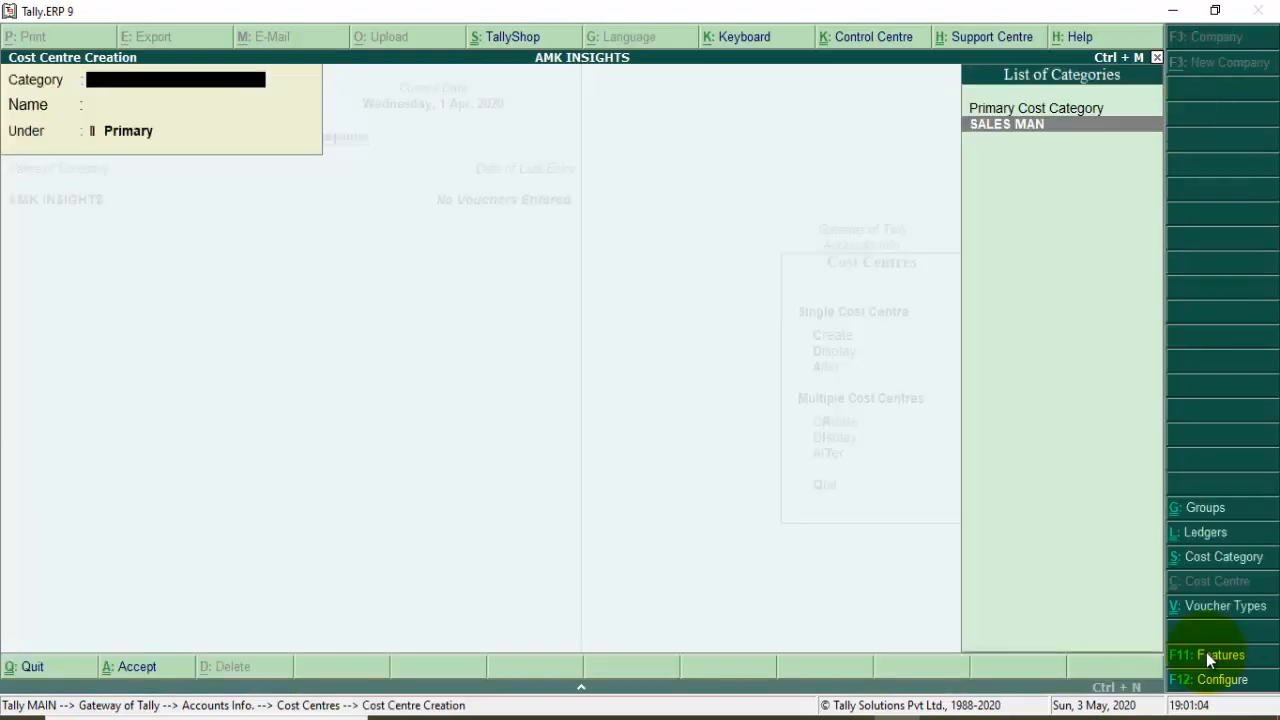
key("Return")
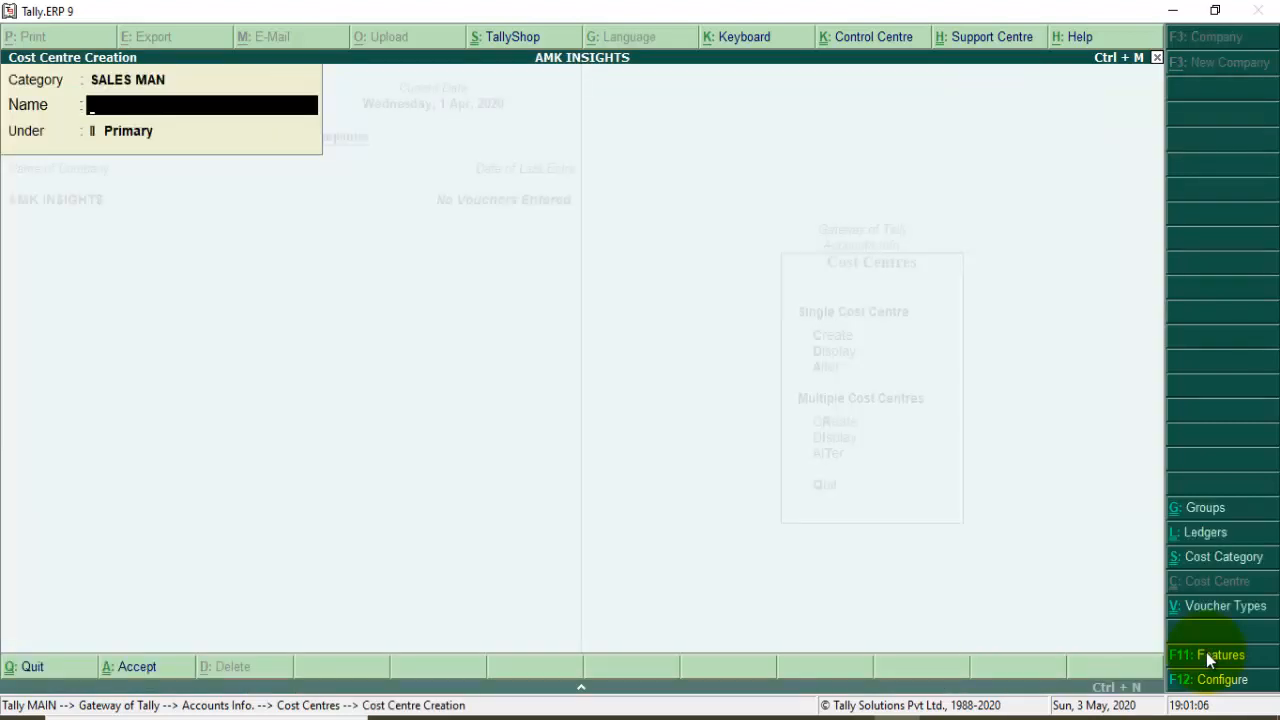
Name the cost centre after the salesman, keep it under Primary, save it, and return to the Gateway of Tally
type("VIRAT")
key("Return")
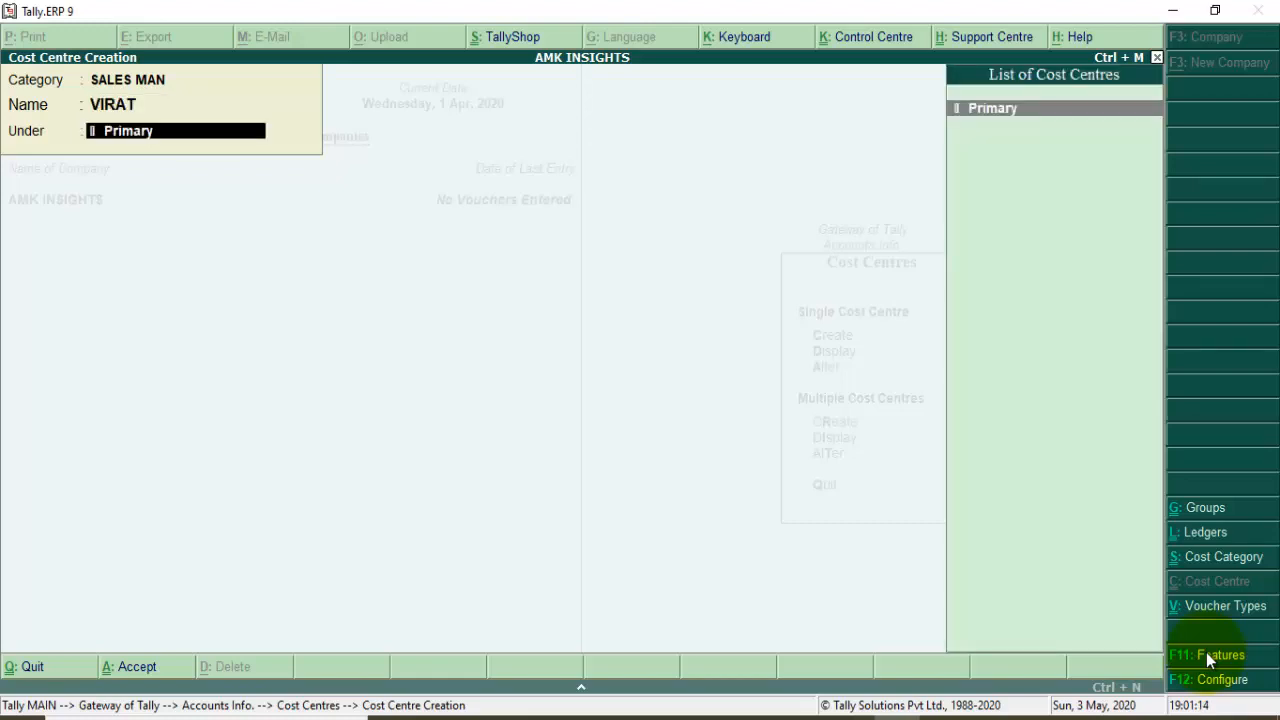
key("Return")
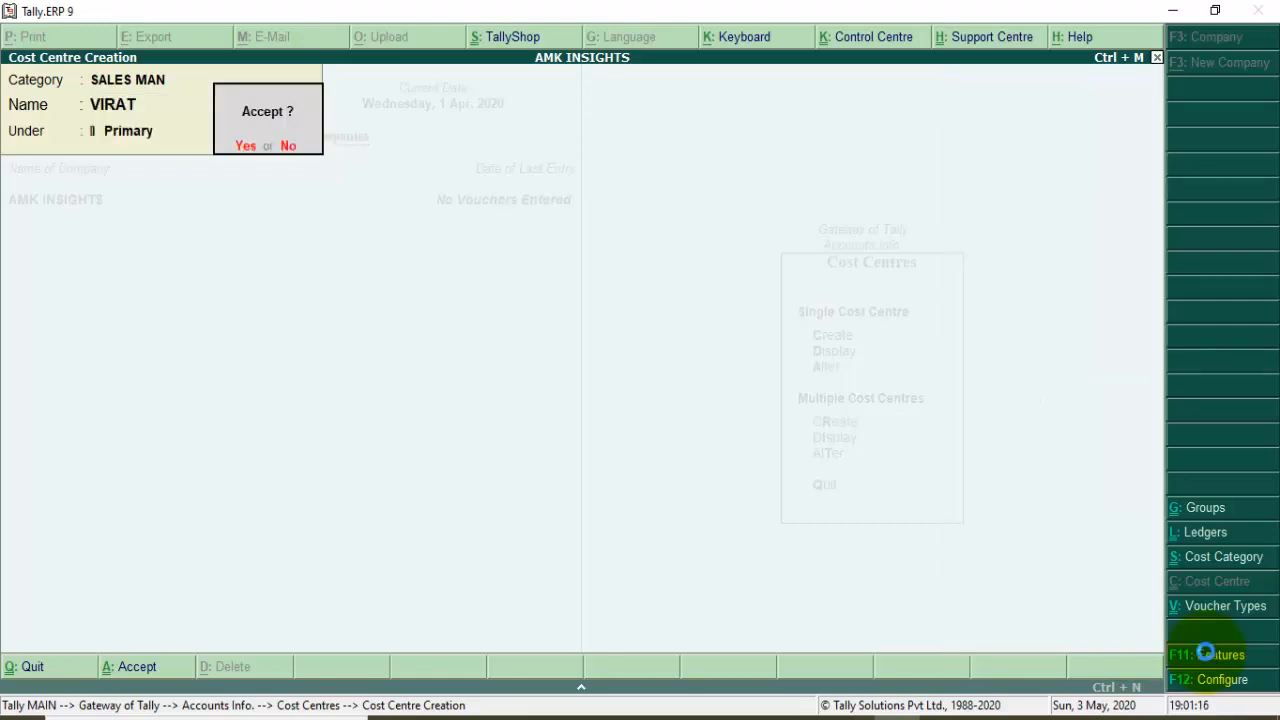
key("Return")
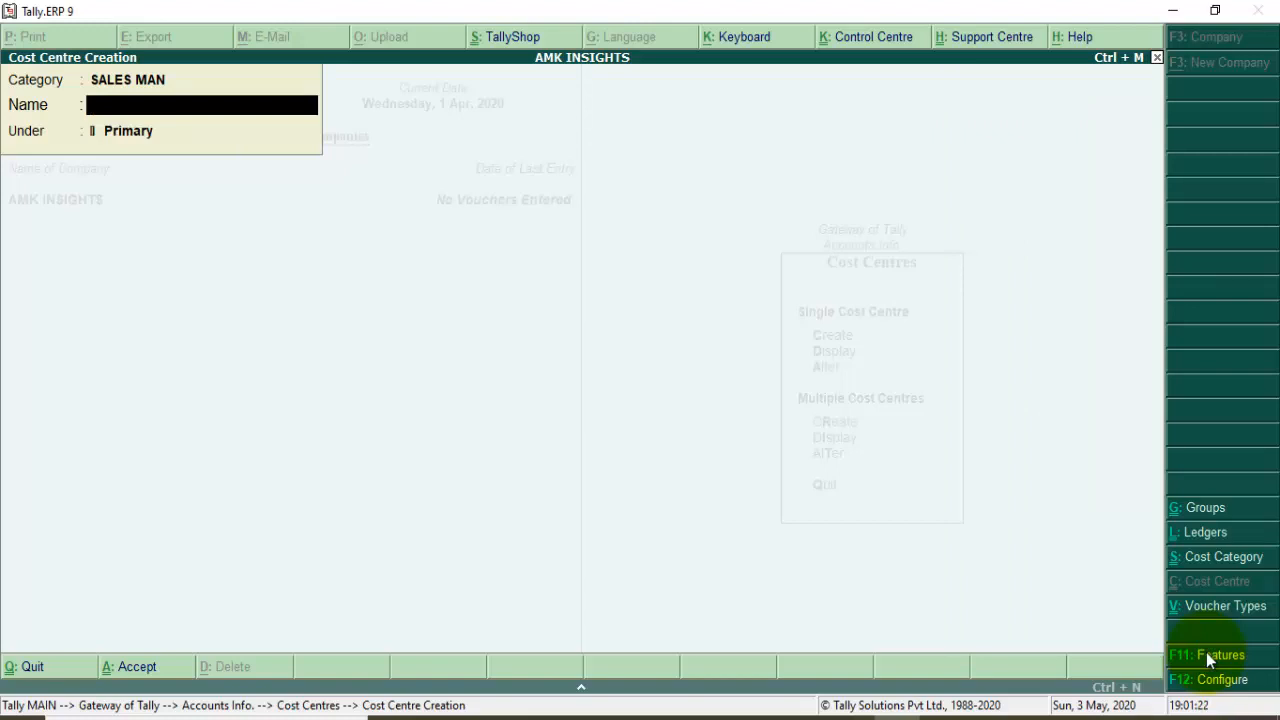
key("Escape")
key("Return")
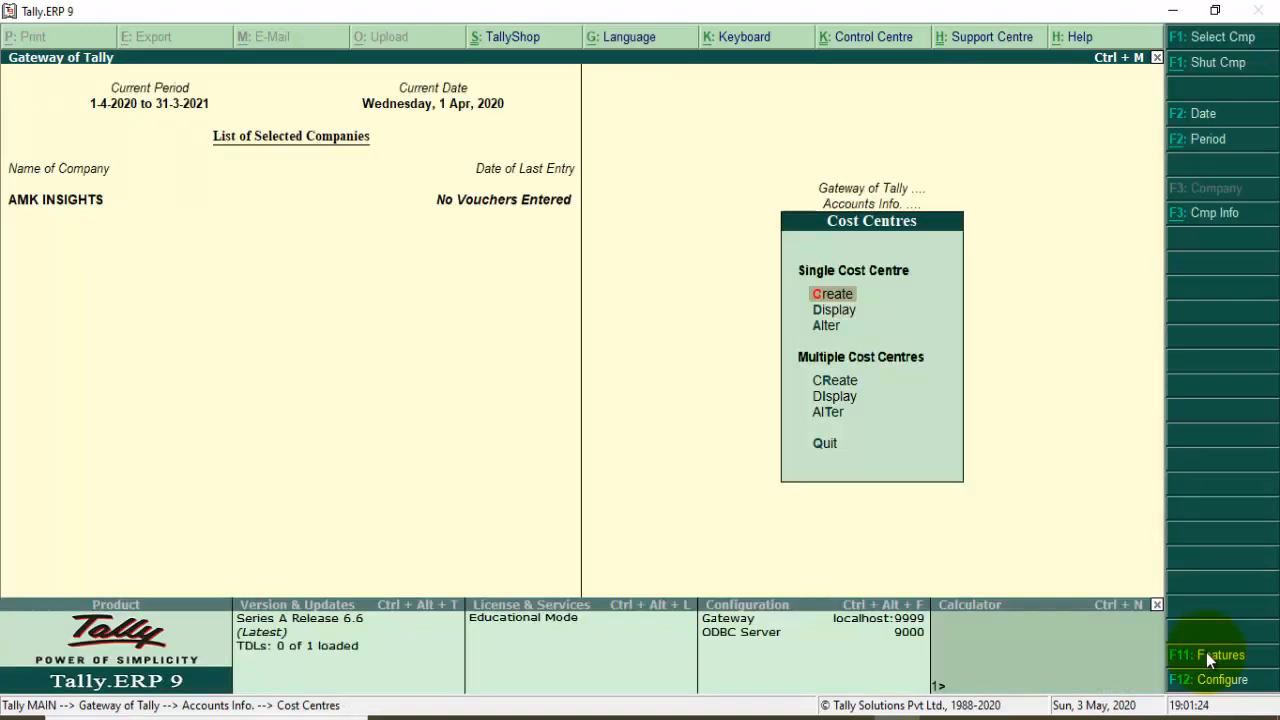
key("Escape")
key("Escape")
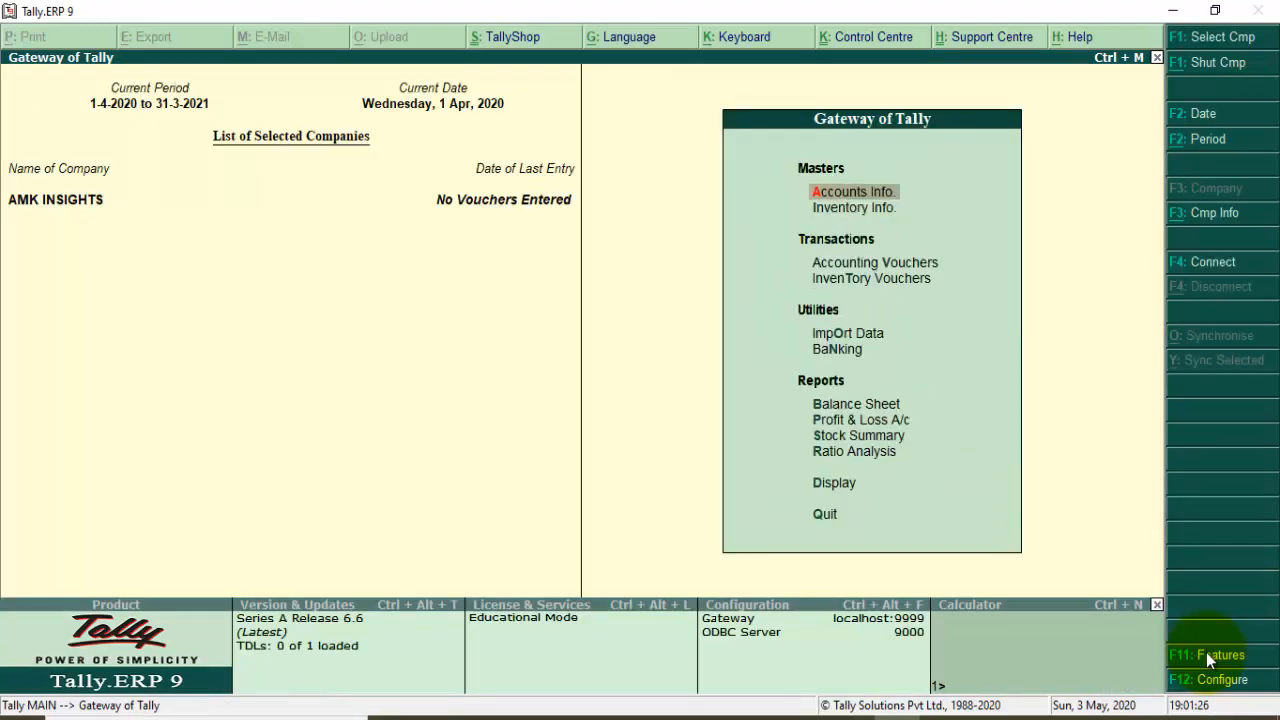
Start a new sales accounting voucher dated 1-Apr-2020 with reference number 123
key("Down")
key("Down")
key("Return")
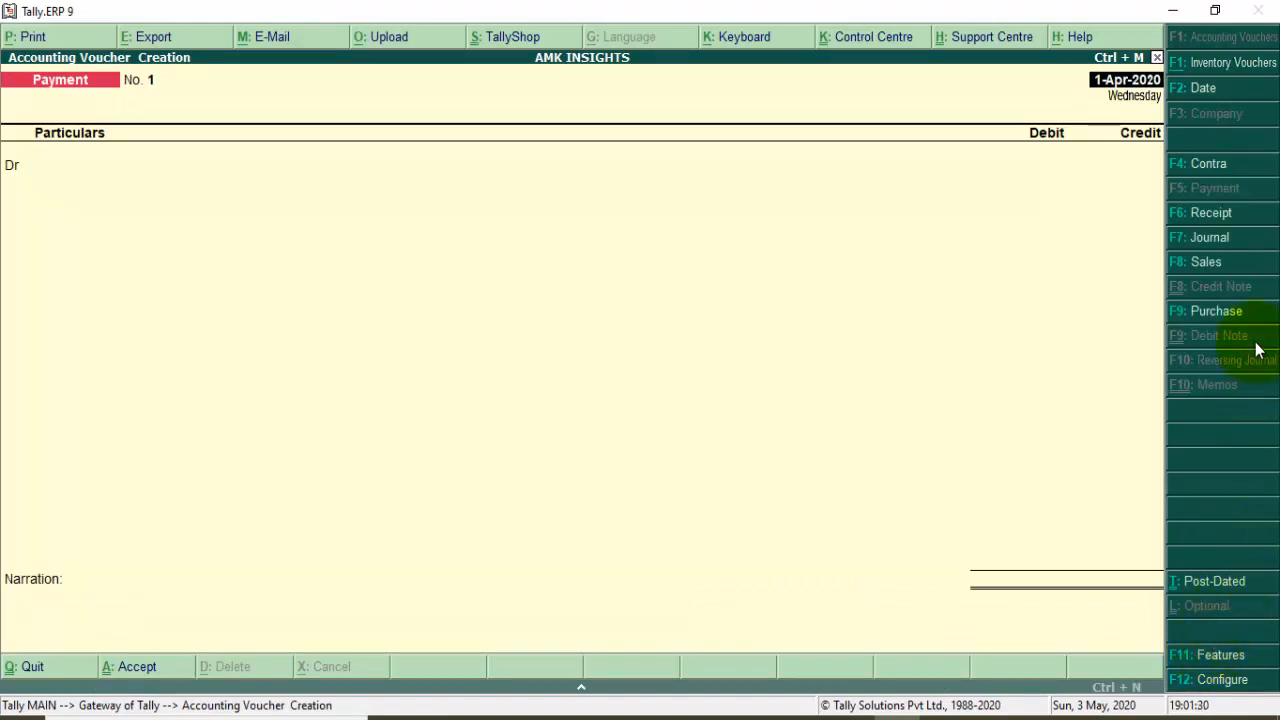
left_click(1214, 270)
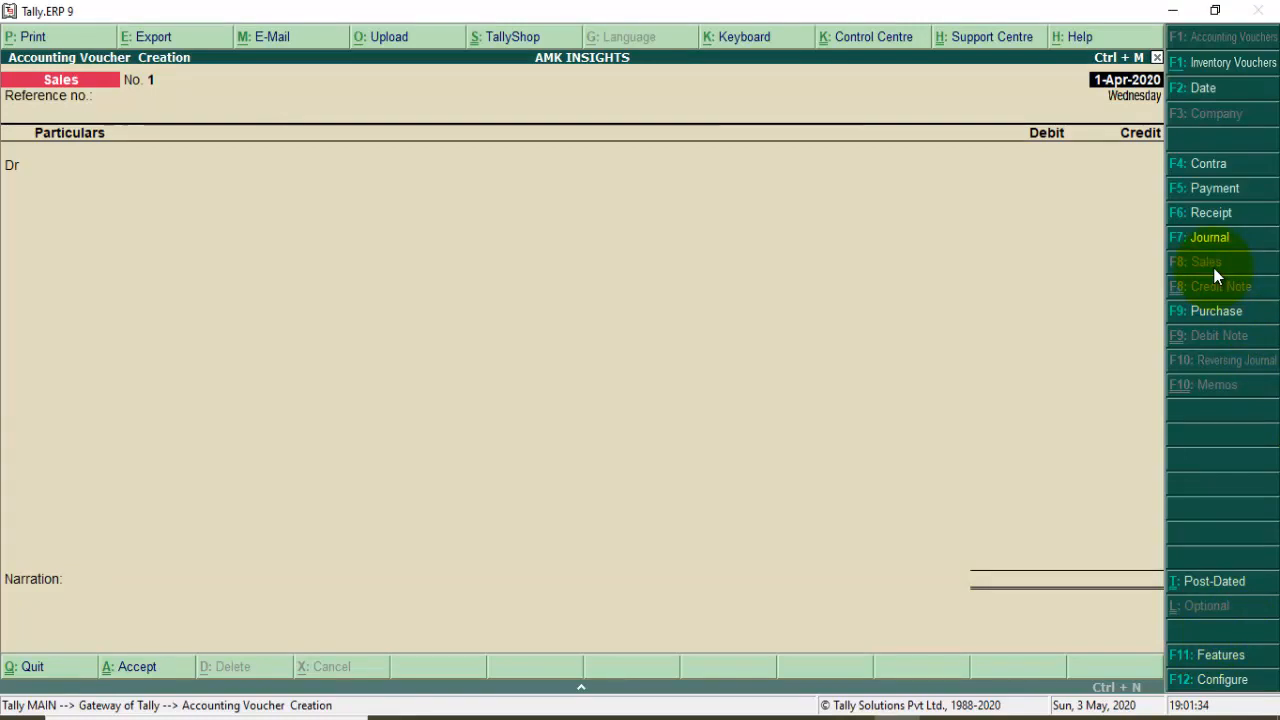
key("Return")
type("123")
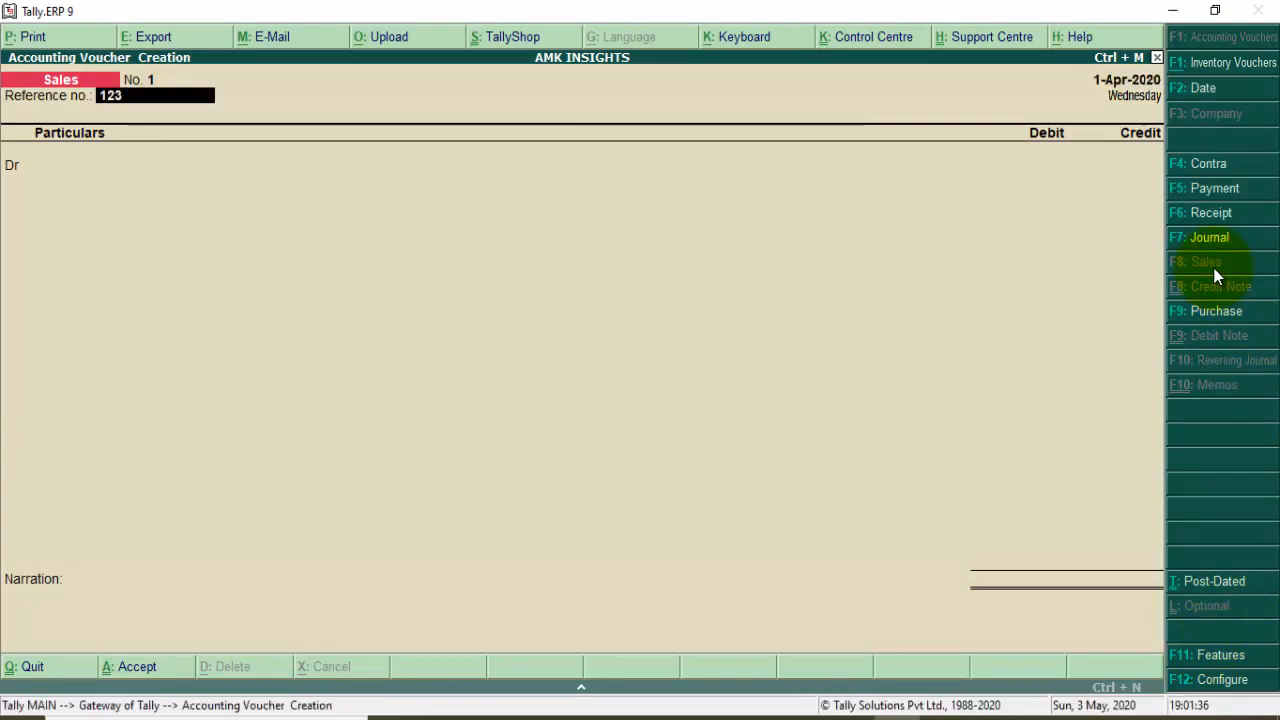
key("Return")
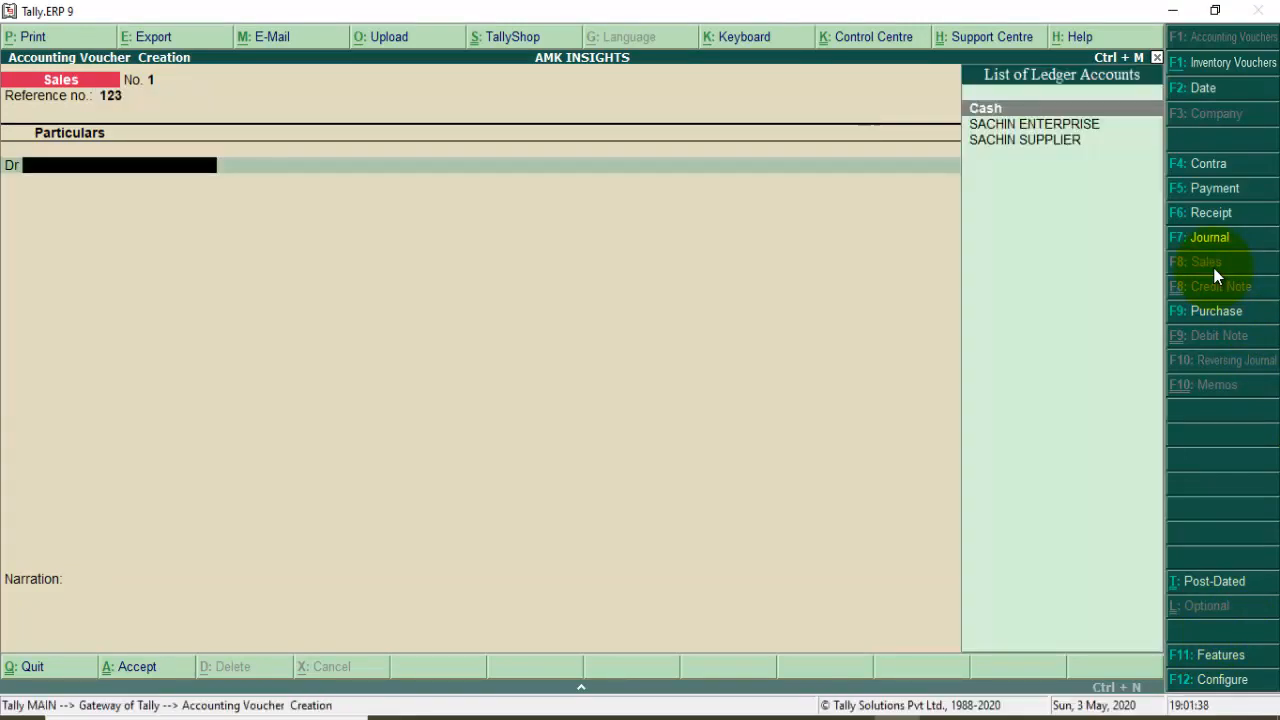
Debit SACHIN ENTERPRISE with 5,00,000, keeping its buyer's details with Gujarat as the state
key("Down")
key("Return")
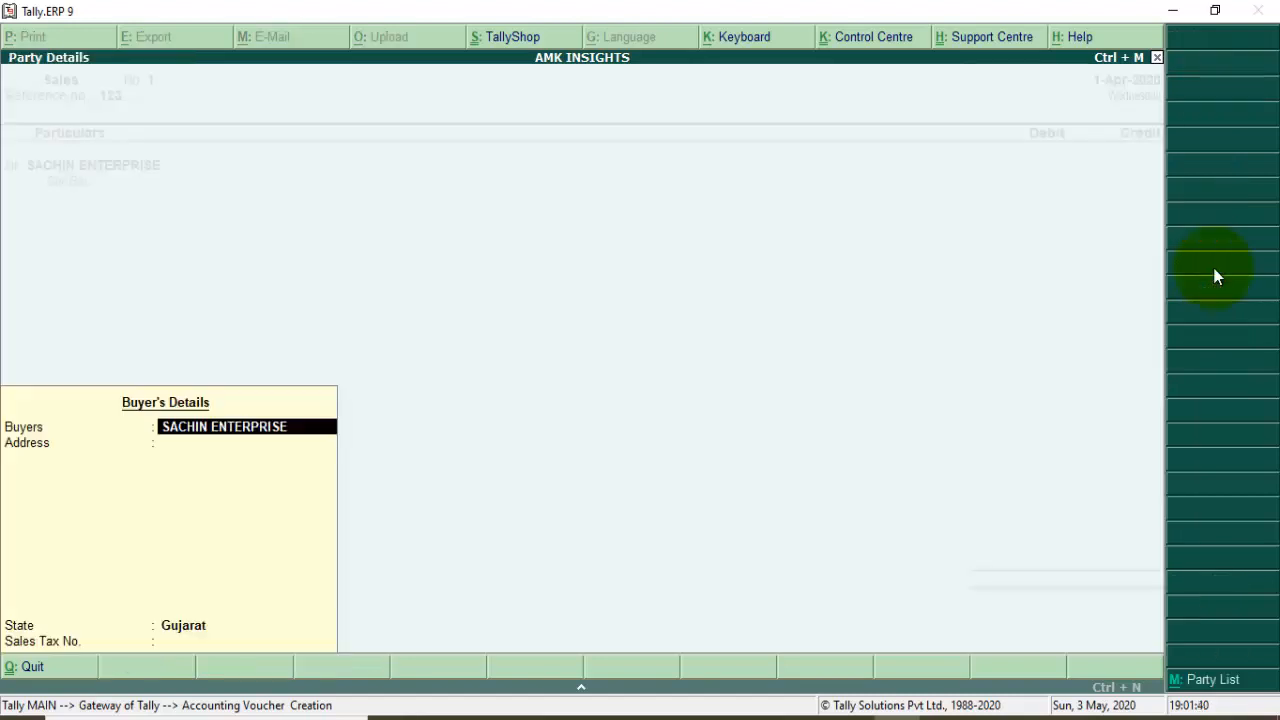
key("Return")
key("Return")
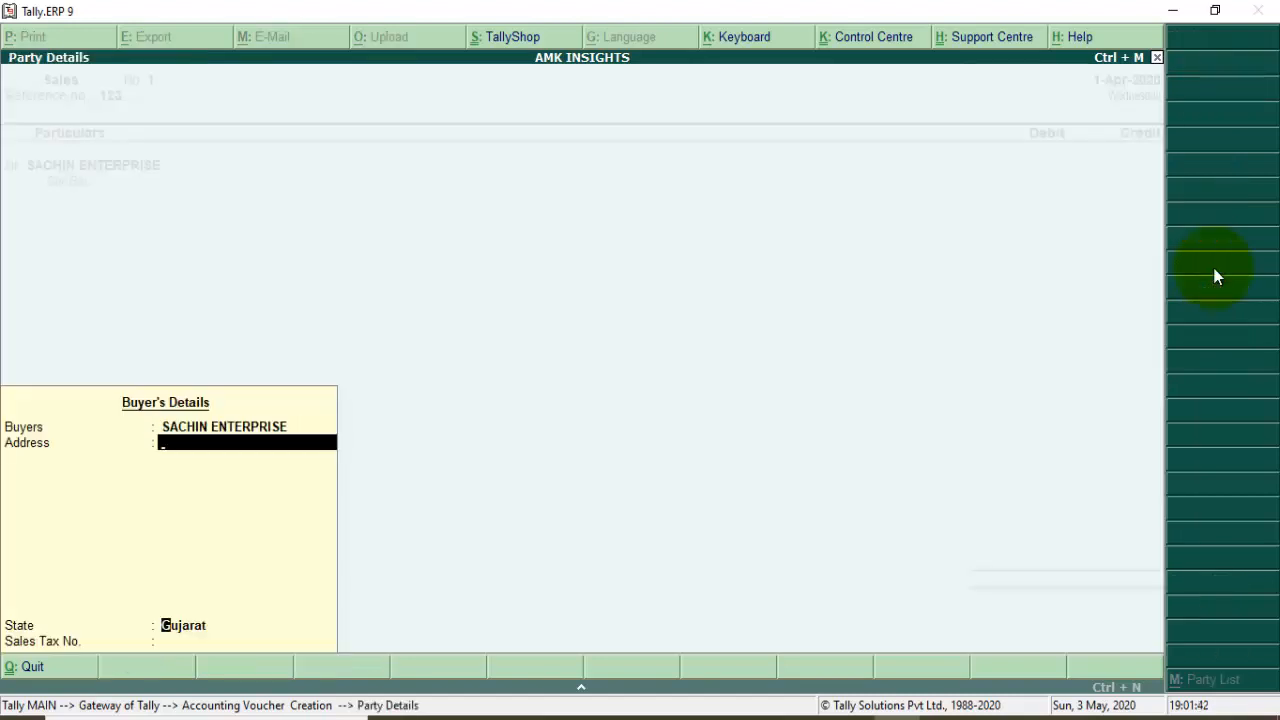
key("Return")
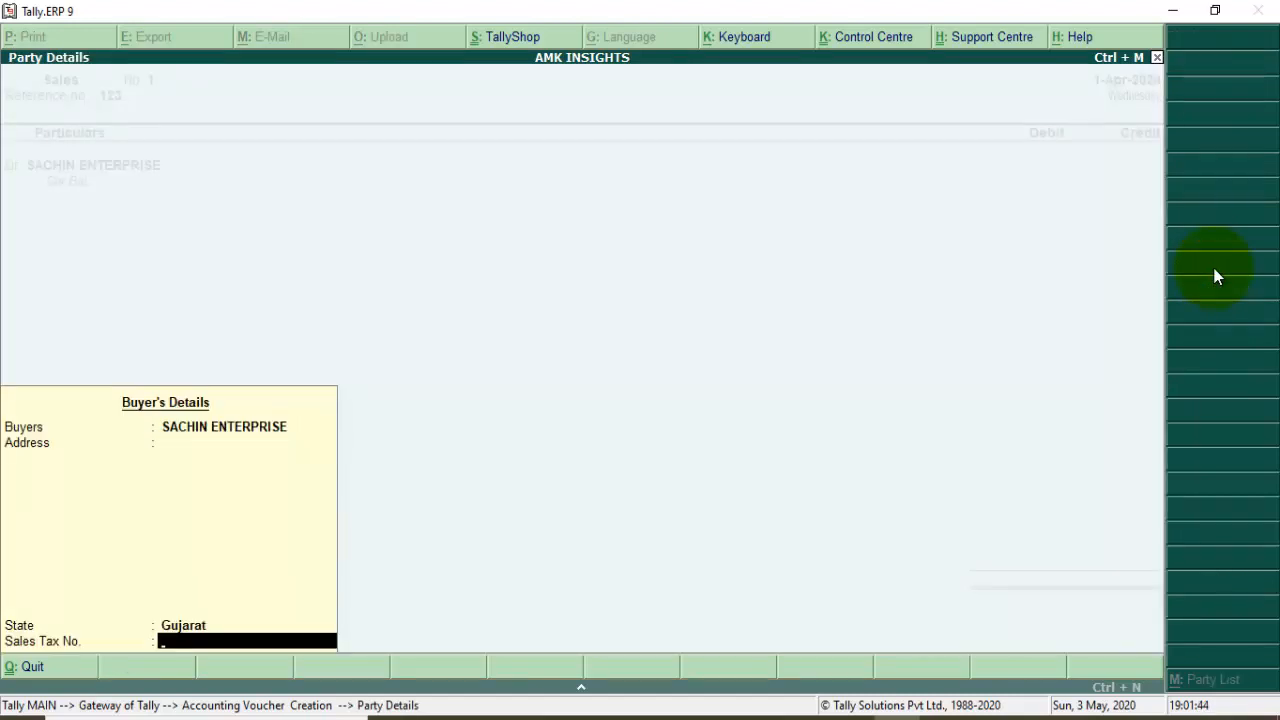
key("Return")
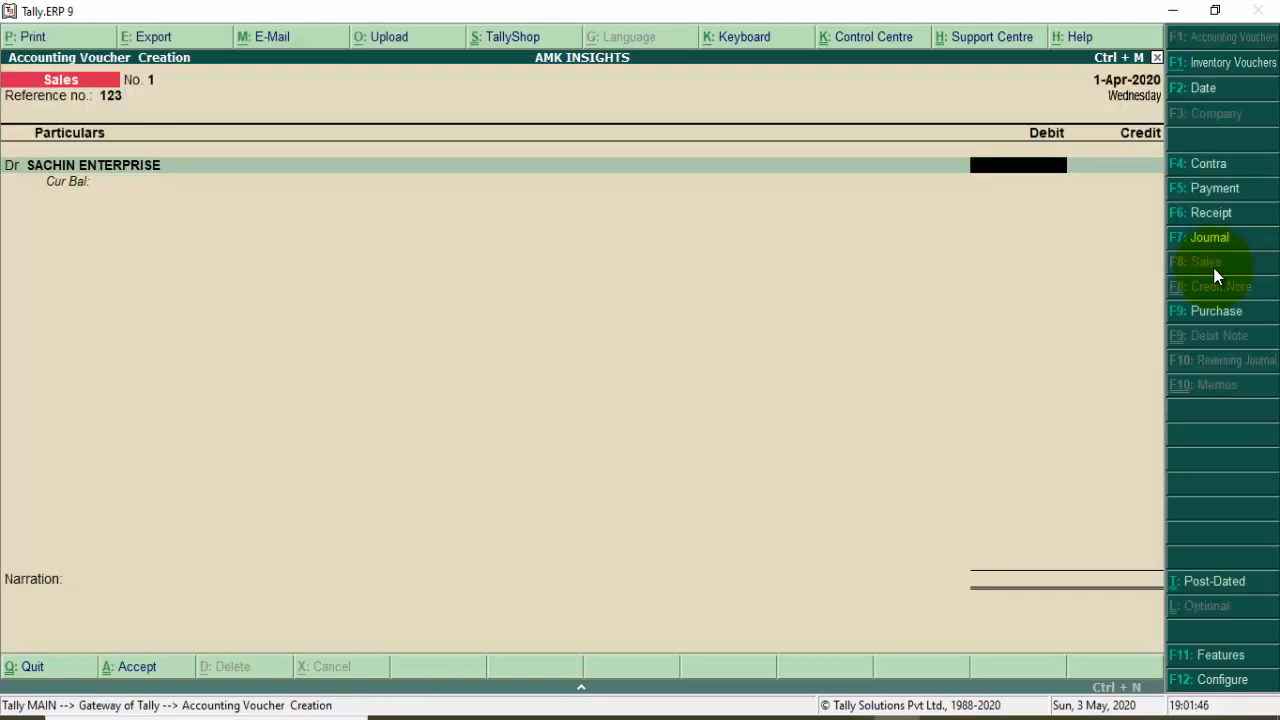
type("5,00,0")
type("00000")
key("Return")
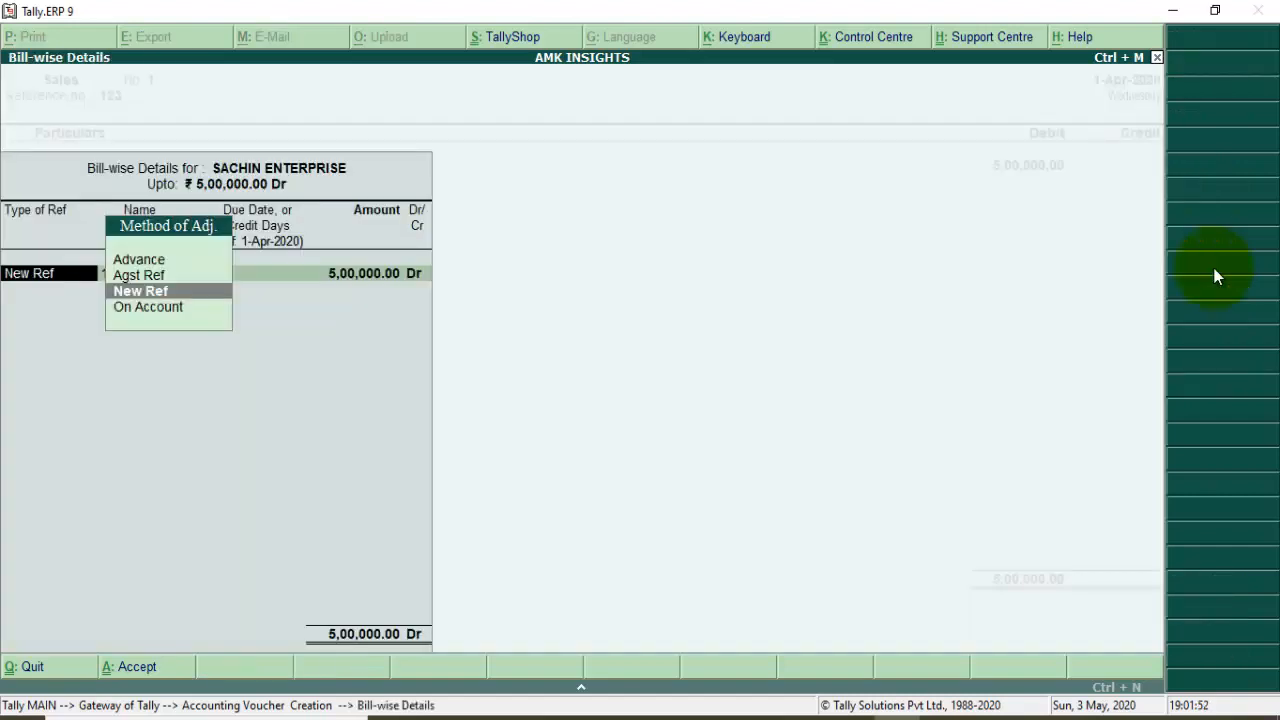
Record the full debit bill-wise as a New Ref named 123 with 15 credit days
key("Return")
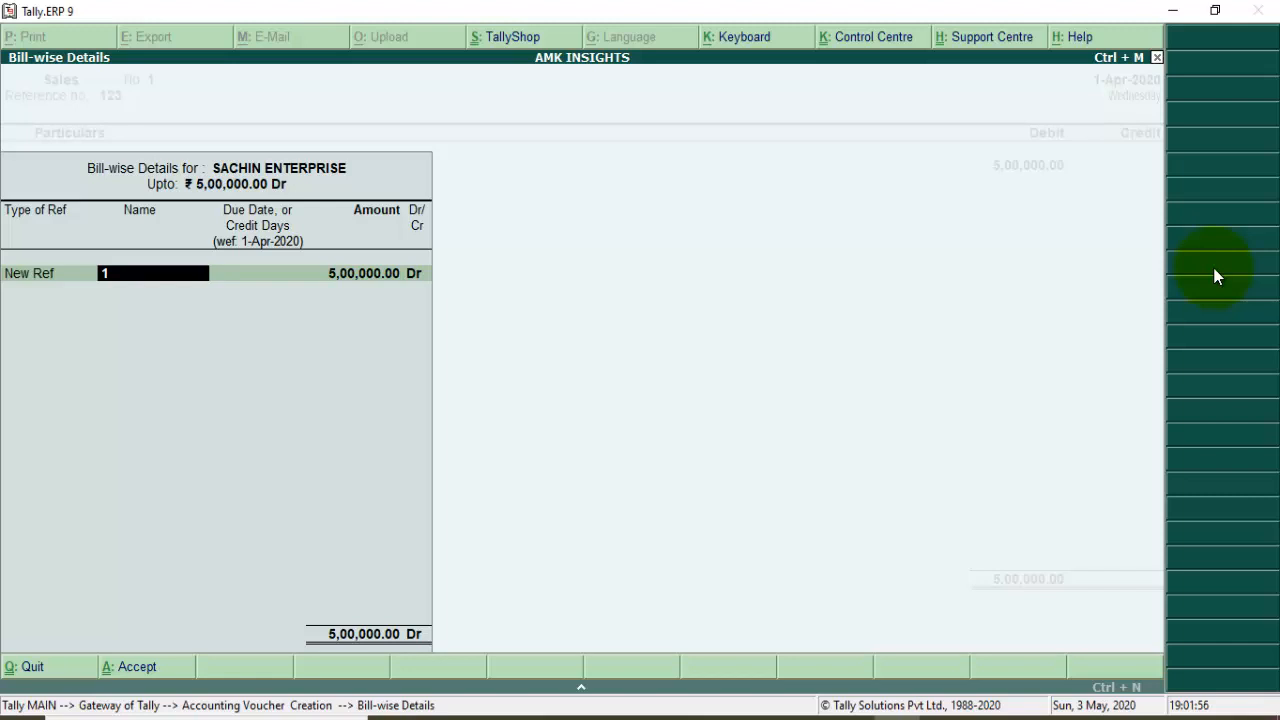
type("123")
key("Return")
type("15")
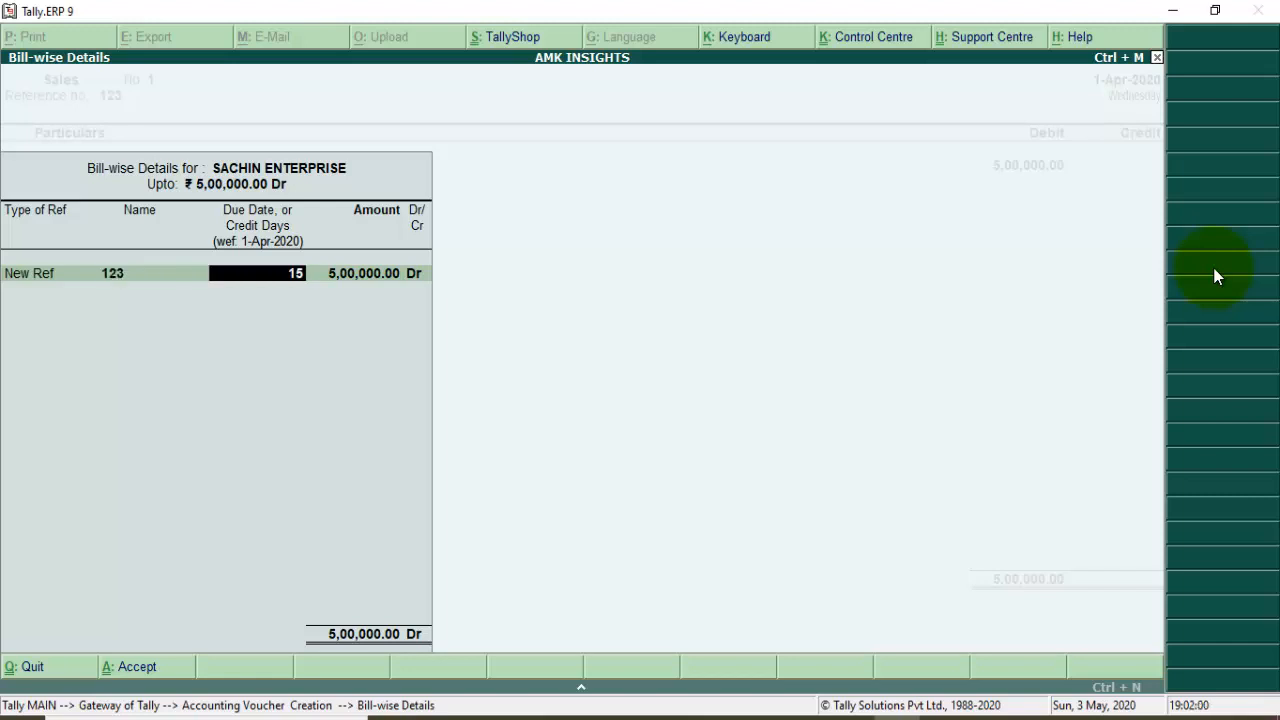
key("Return")
key("Return")
key("Return")
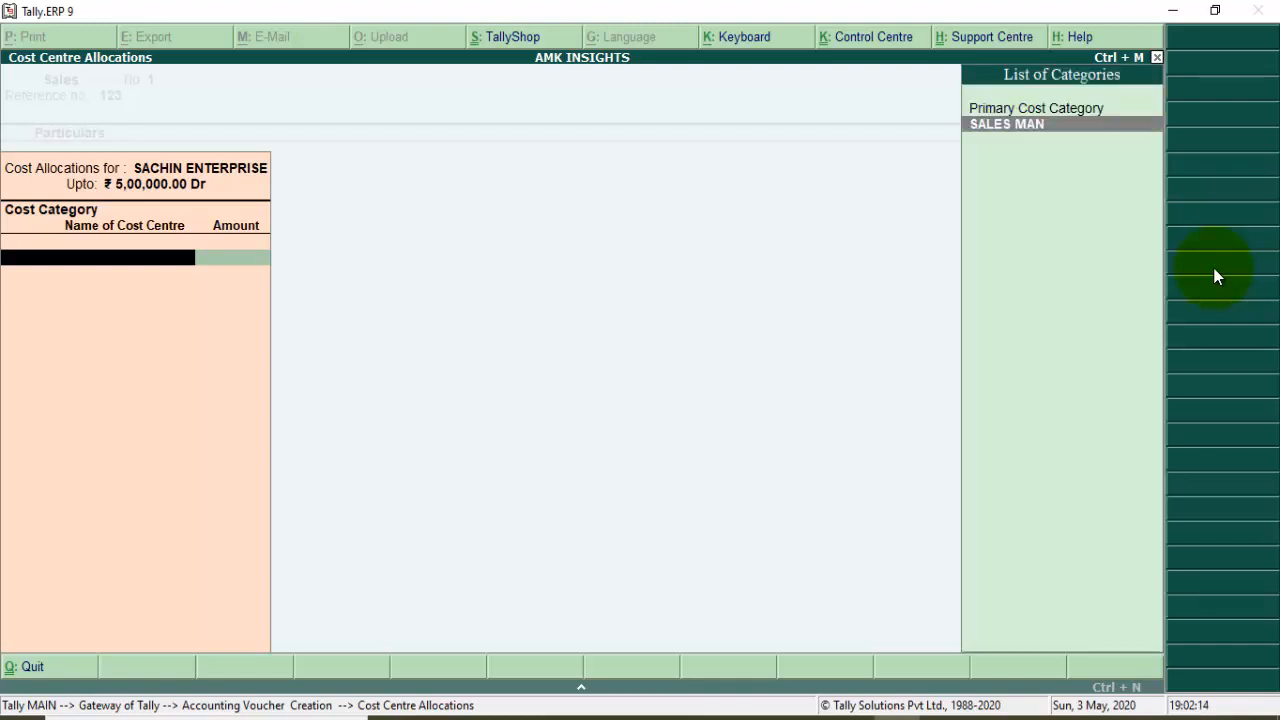
Allocate the full 5,00,000 debit to the salesman's cost centre in the SALES MAN category
key("Return")
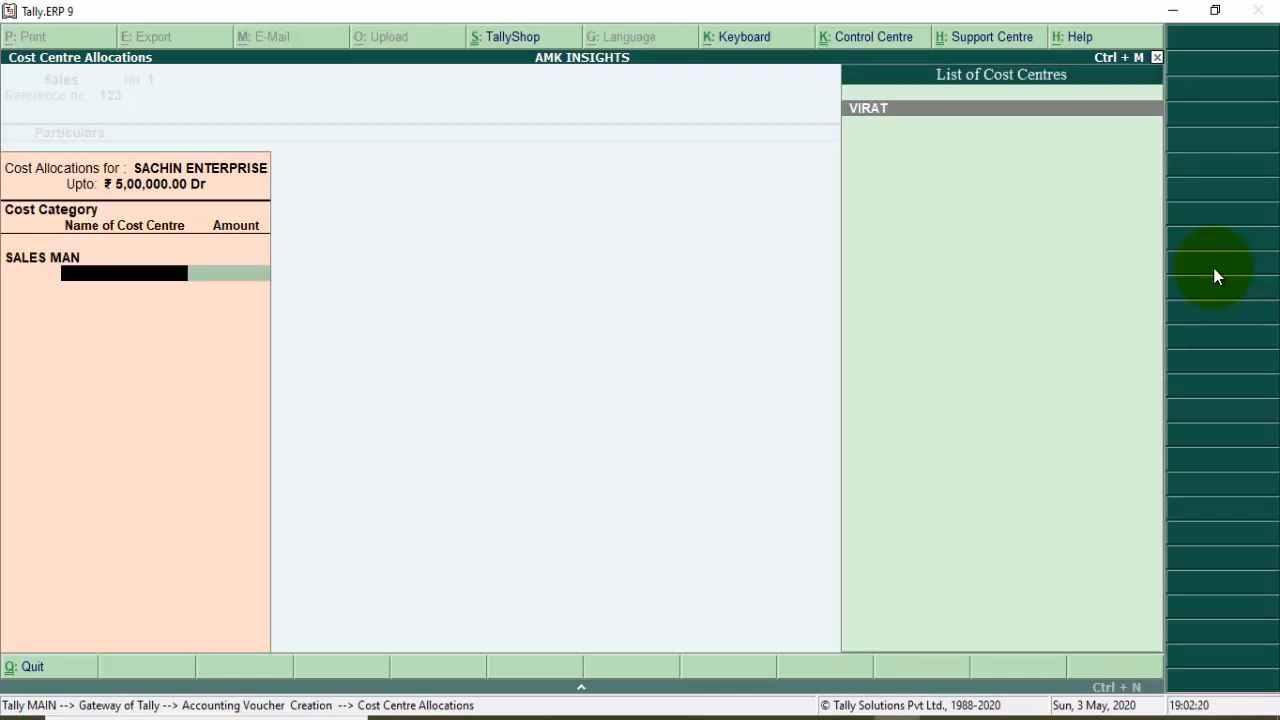
key("Return")
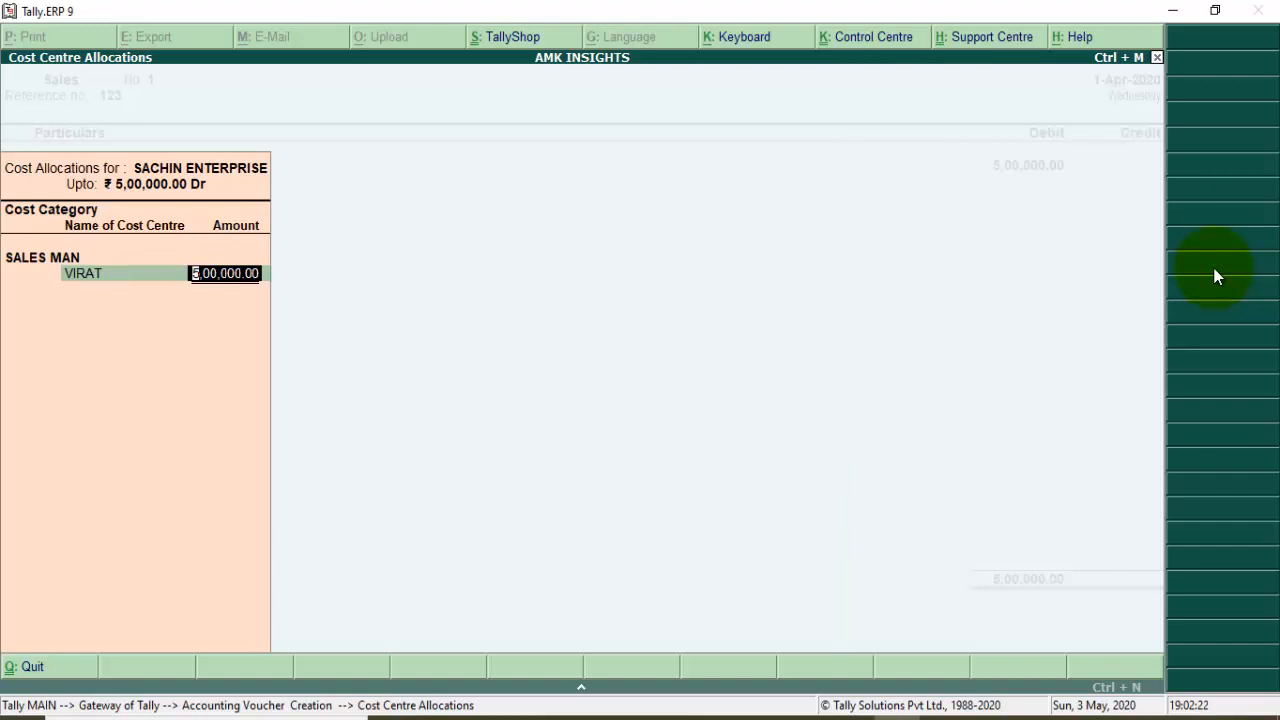
key("Return")
key("Return")
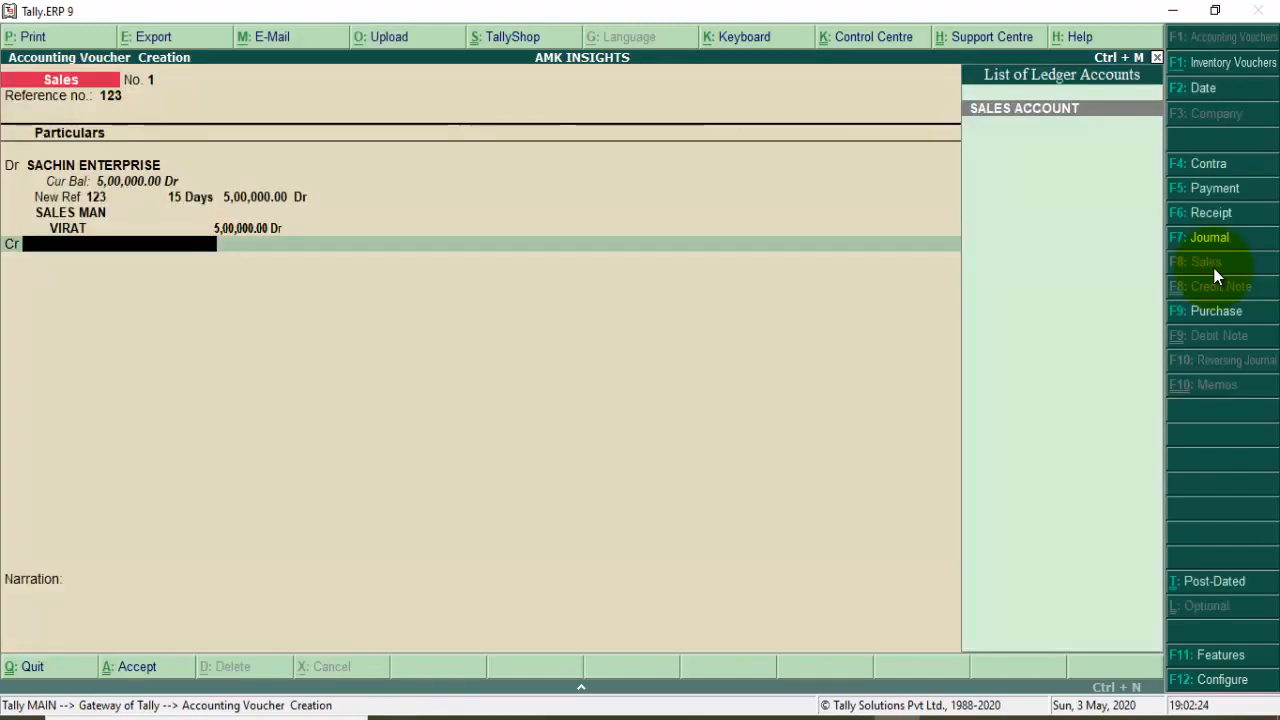
Credit SALES ACCOUNT with 5,00,000, leaving its inventory allocation empty
key("Return")
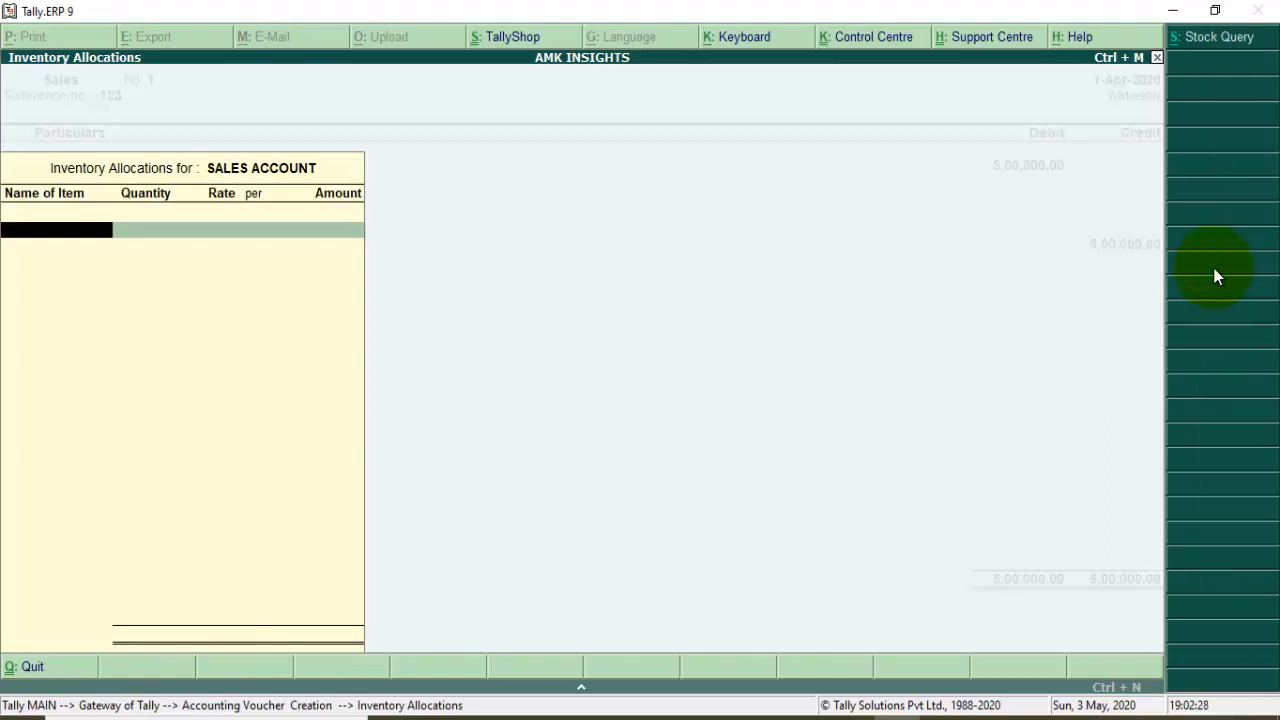
key("Return")
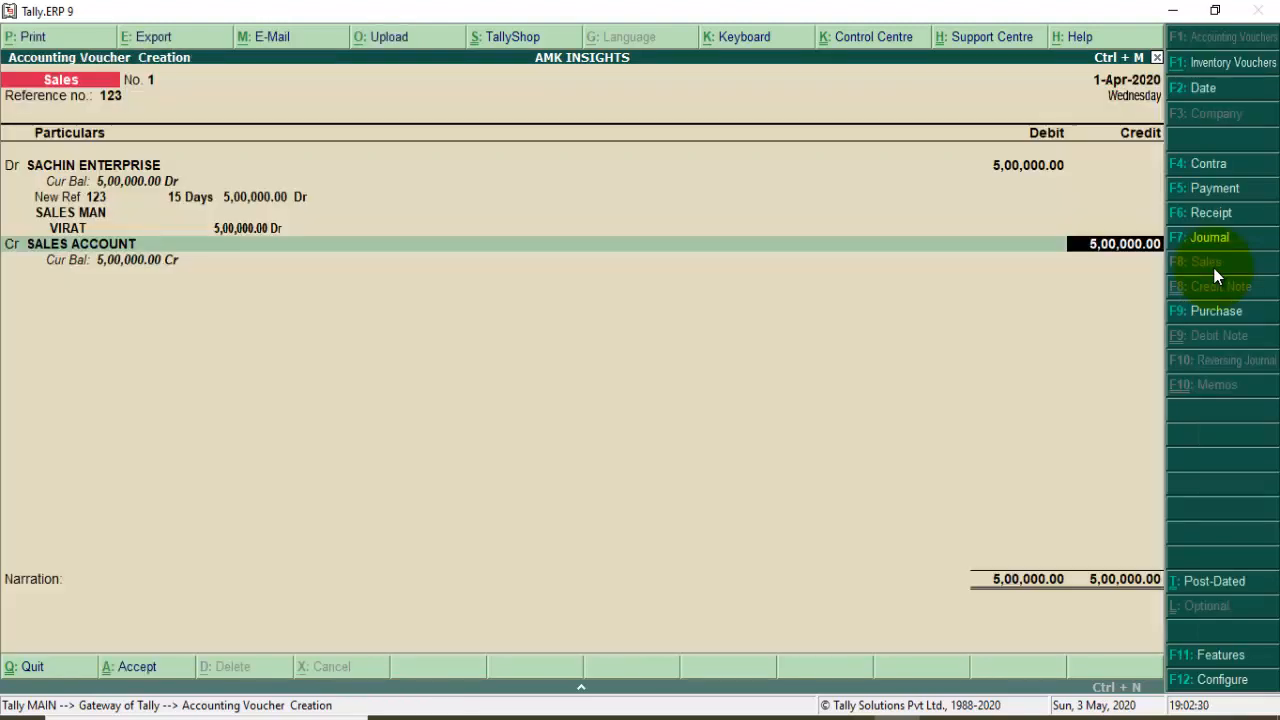
key("Return")
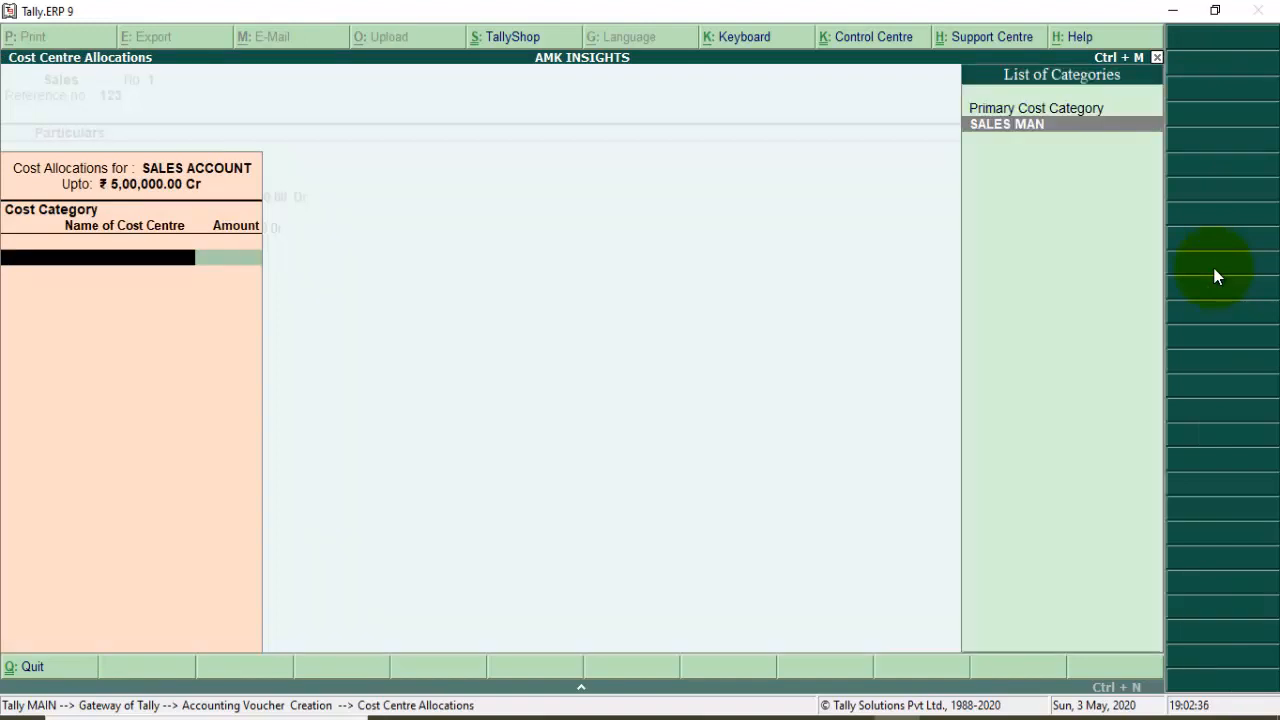
Allocate the SALES ACCOUNT credit to the salesman's cost centre under SALES MAN, then save the voucher without narration and leave voucher entry
key("Return")
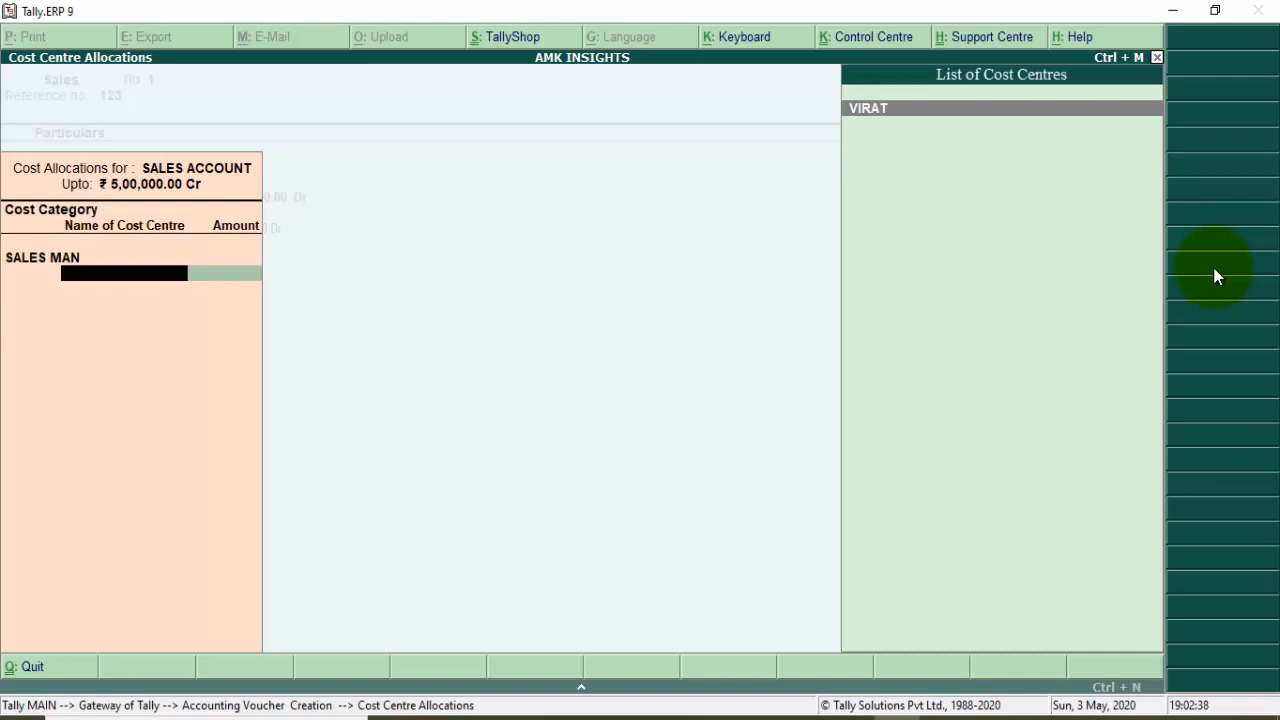
key("Return")
key("Return")
key("Return")
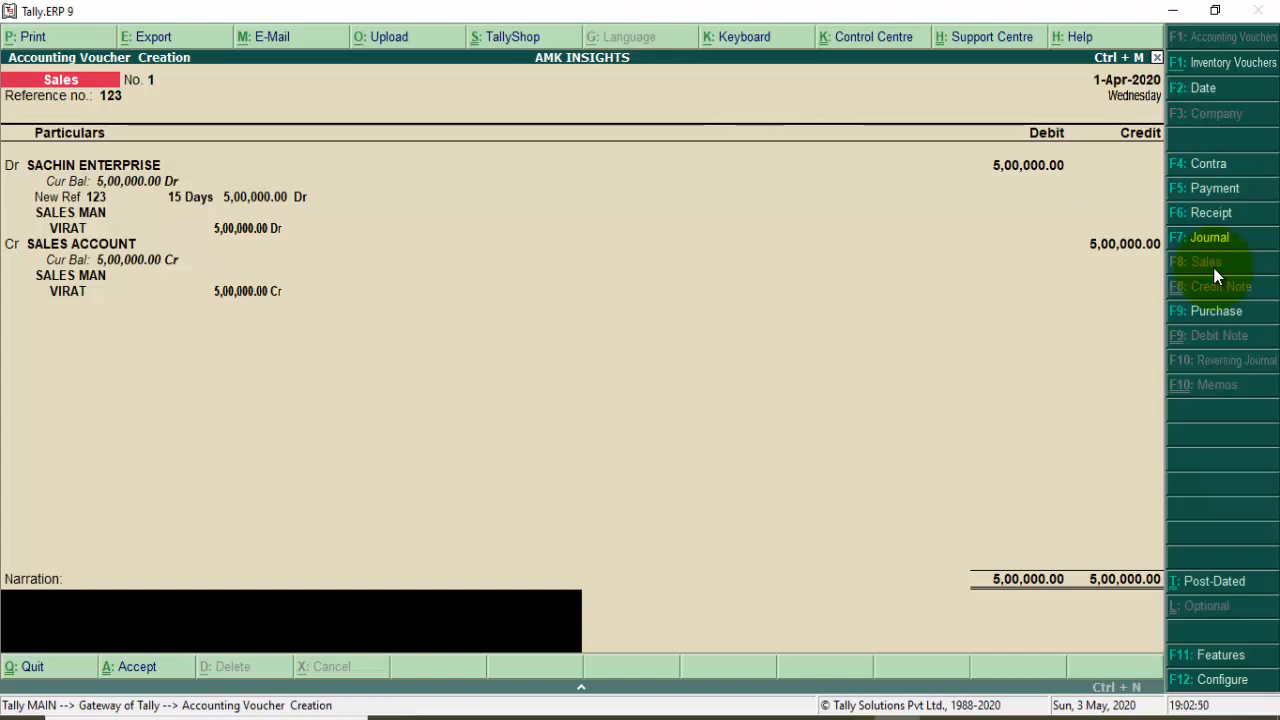
key("Return")
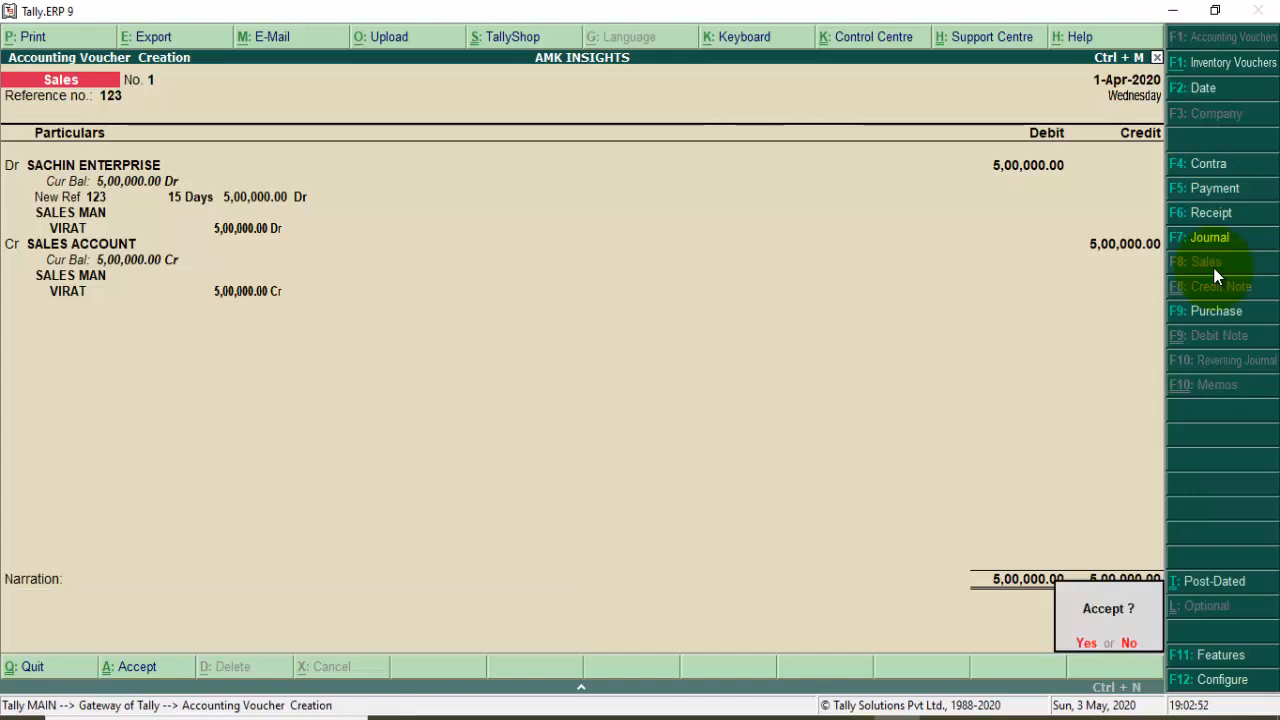
key("Return")
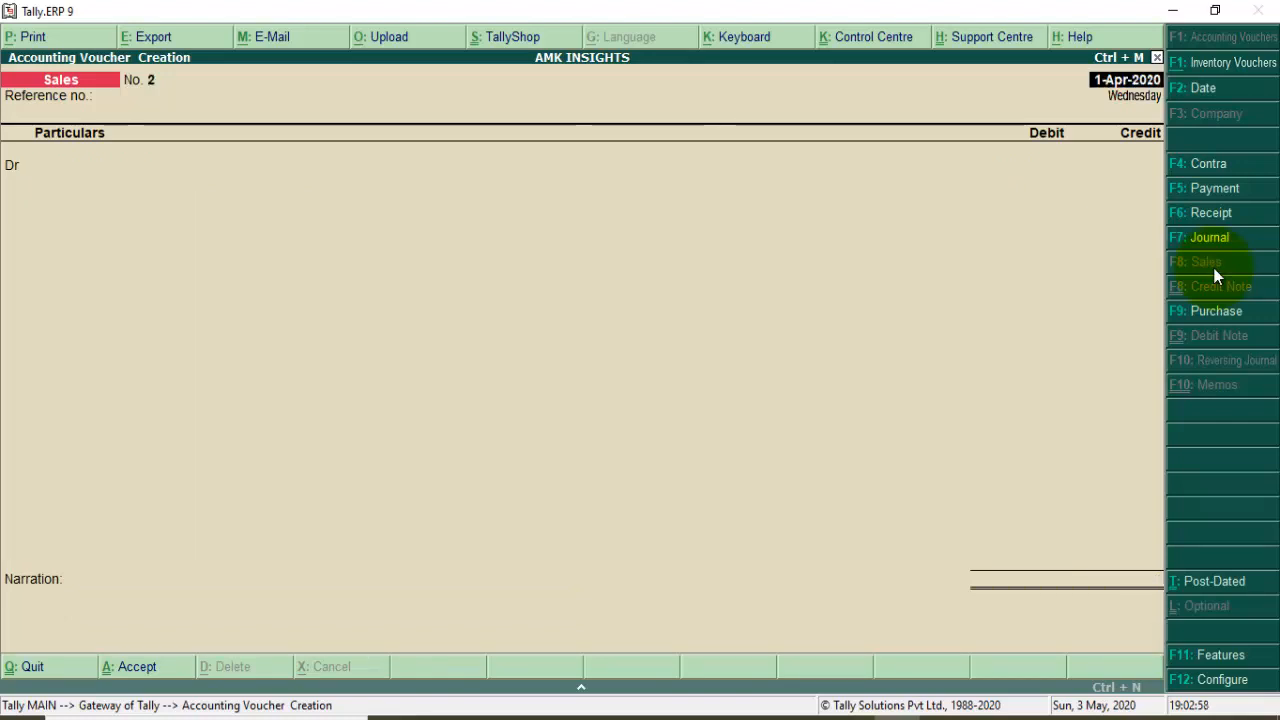
key("Escape")
key("Return")
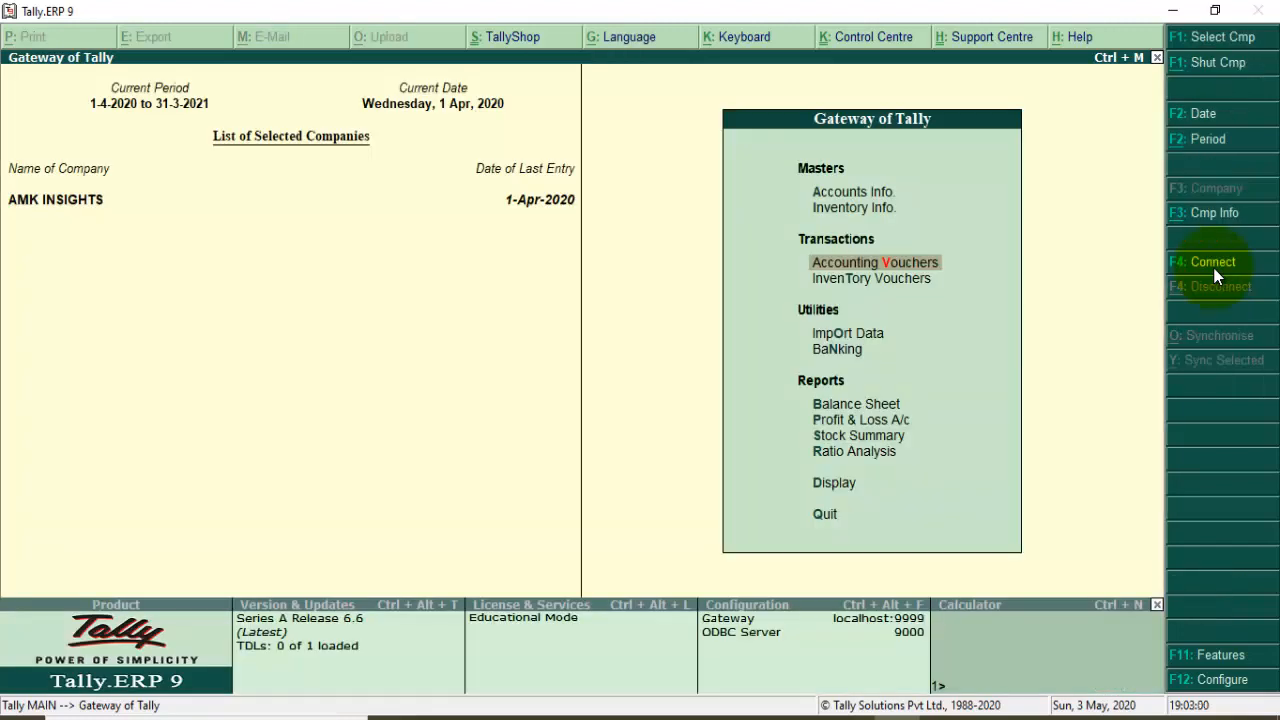
Display the Cost Centre Break-up report for the salesman's cost centre from the Statements of Accounts reports
key("Down")
key("Down")
key("Down")
key("Down")
key("Down")
key("Down")
key("Down")
key("Down")
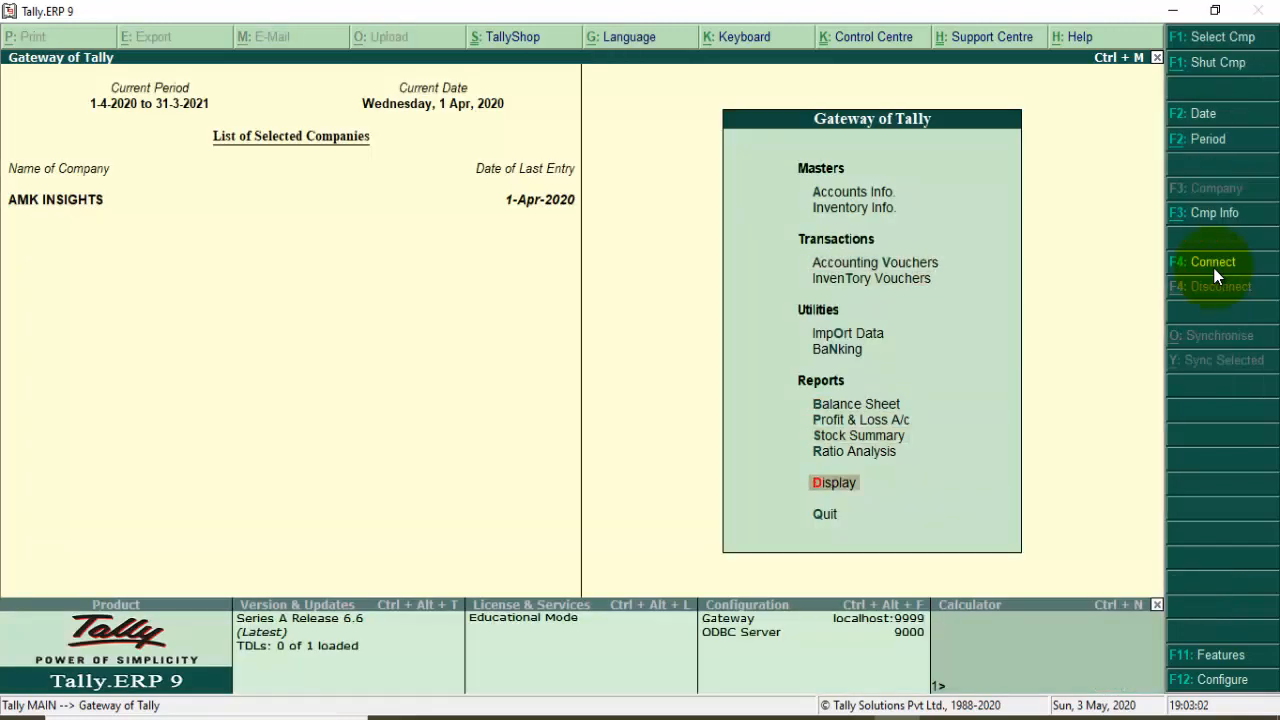
key("Return")
key("Down")
key("Down")
key("Down")
key("Return")
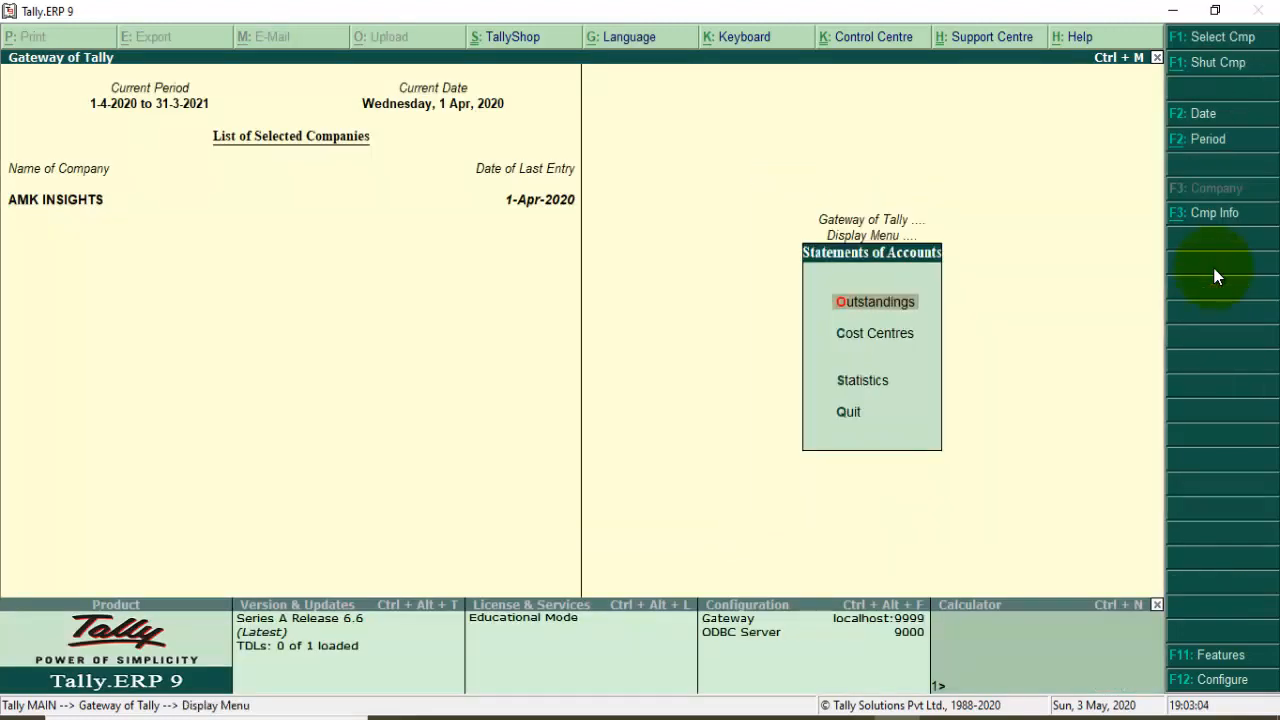
key("Down")
key("Return")
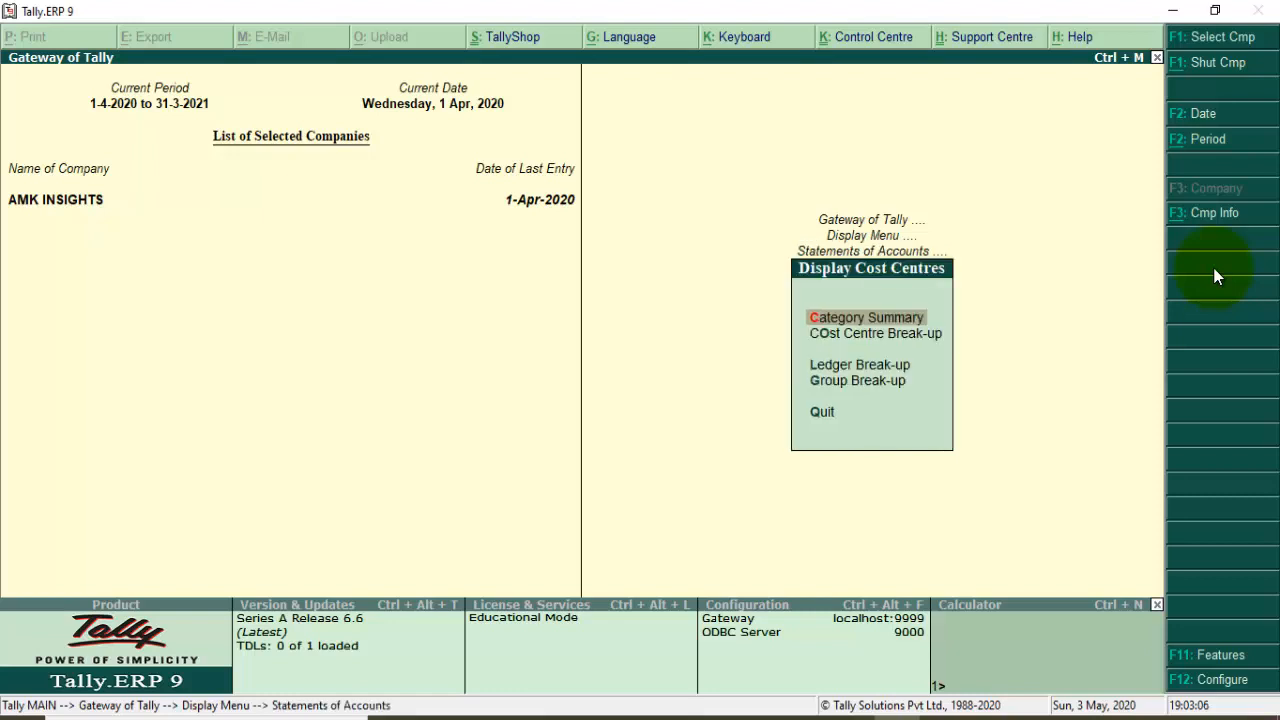
key("Down")
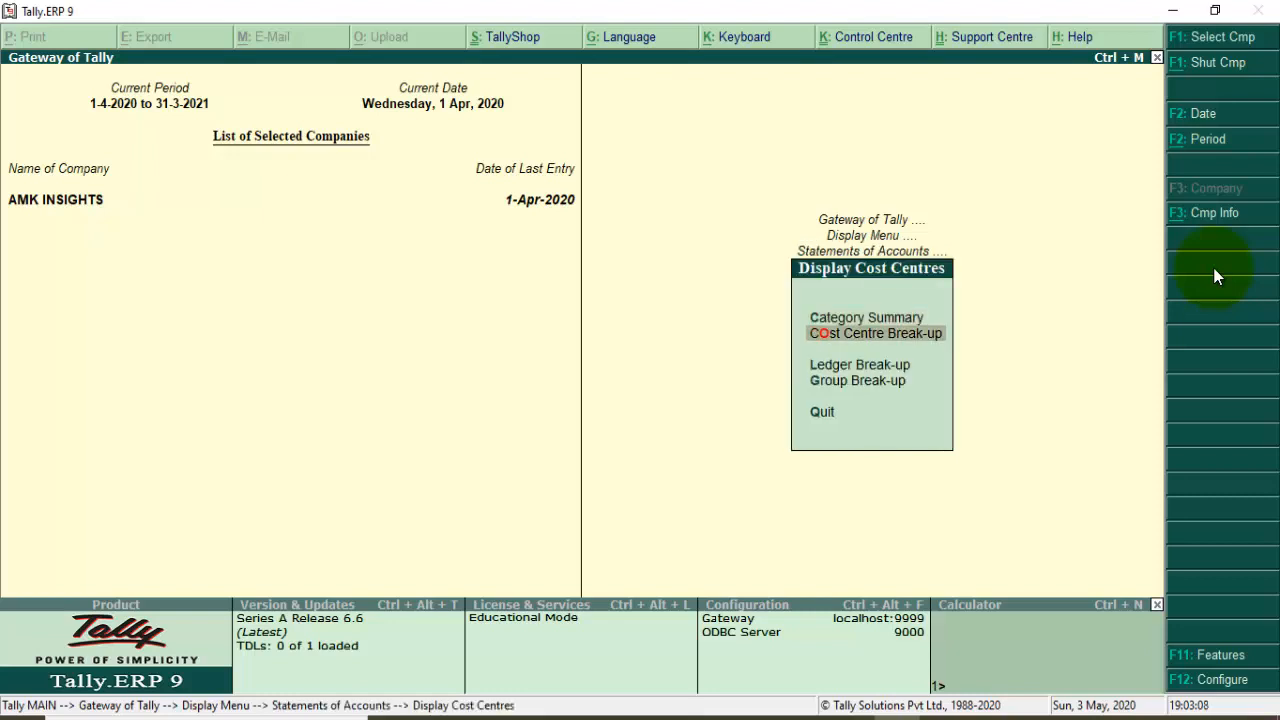
key("Return")
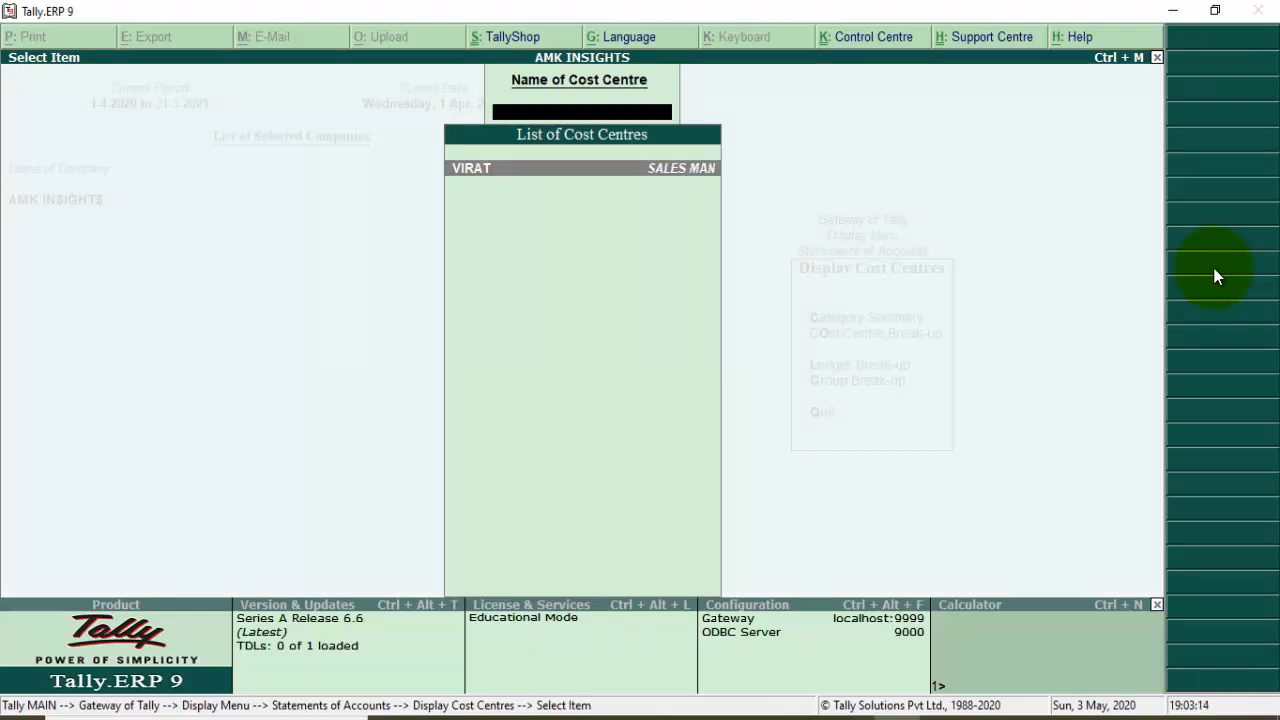
key("Return")
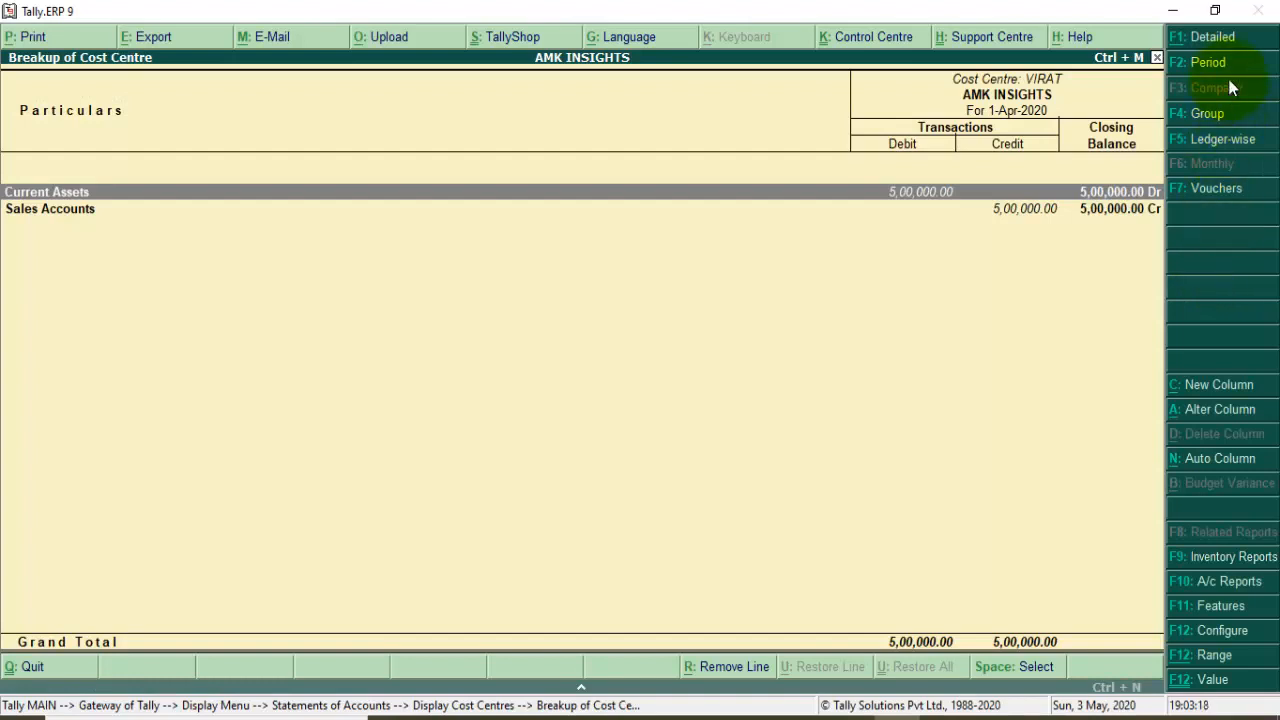
Show the cost centre break-up in detail with Sundry Debtors expanded to its party ledger, and return to the Gateway of Tally
left_click(1220, 37)
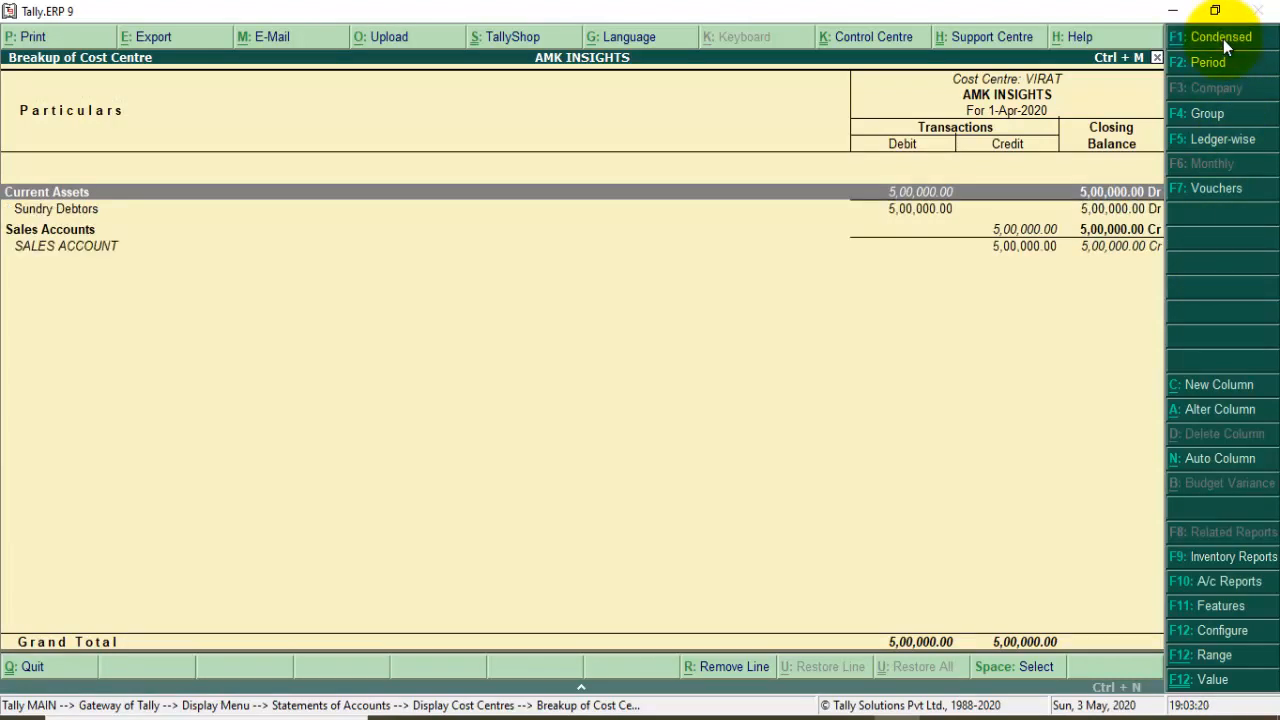
key("Down")
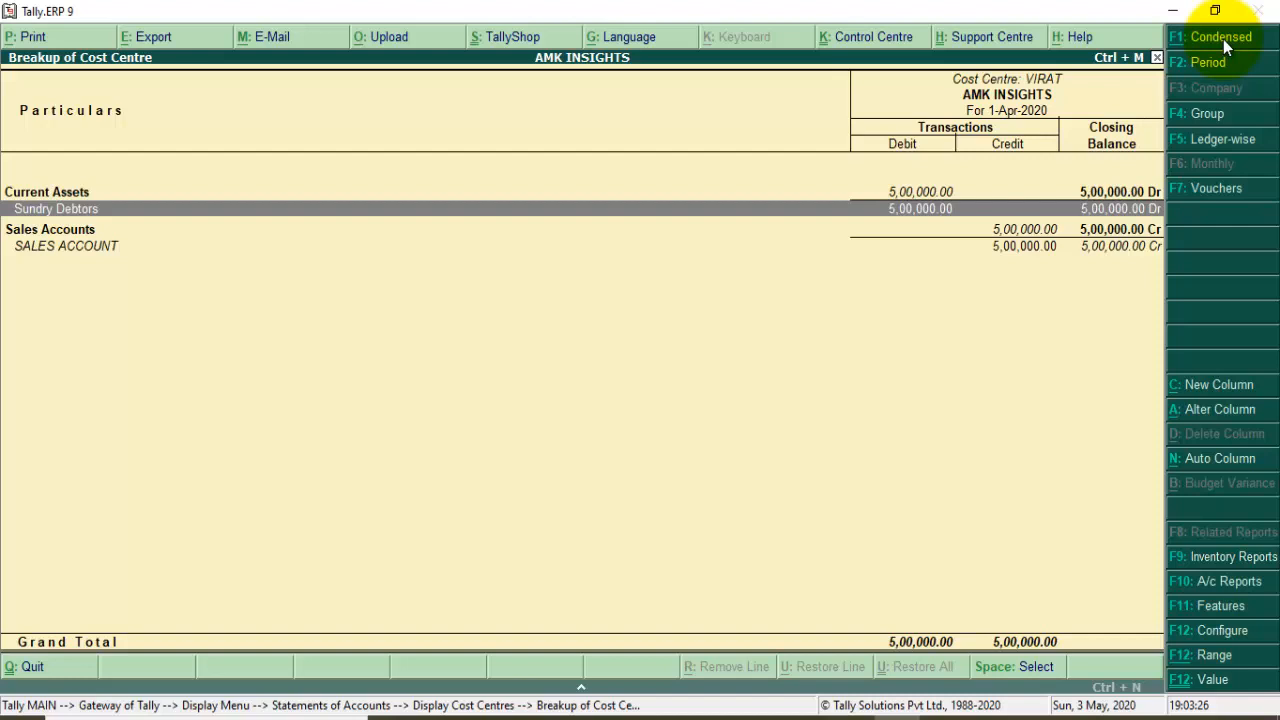
key("Down")
key("Down")
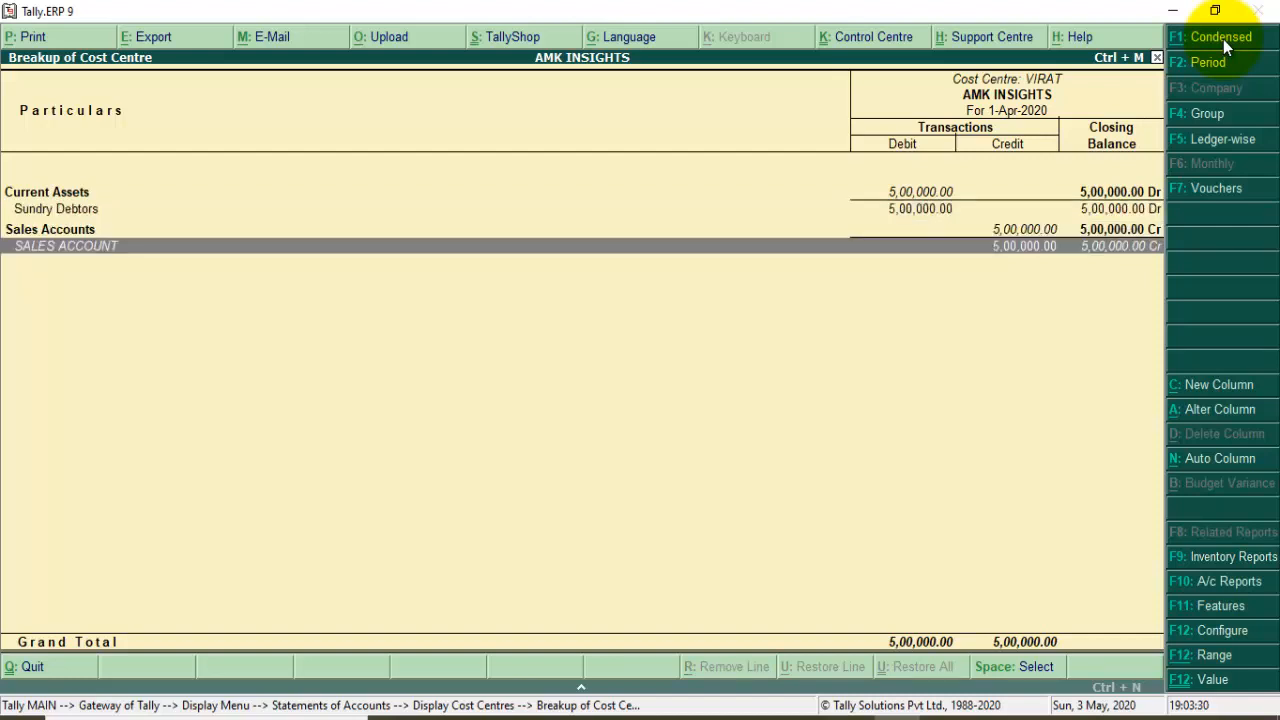
key("Up")
key("Up")
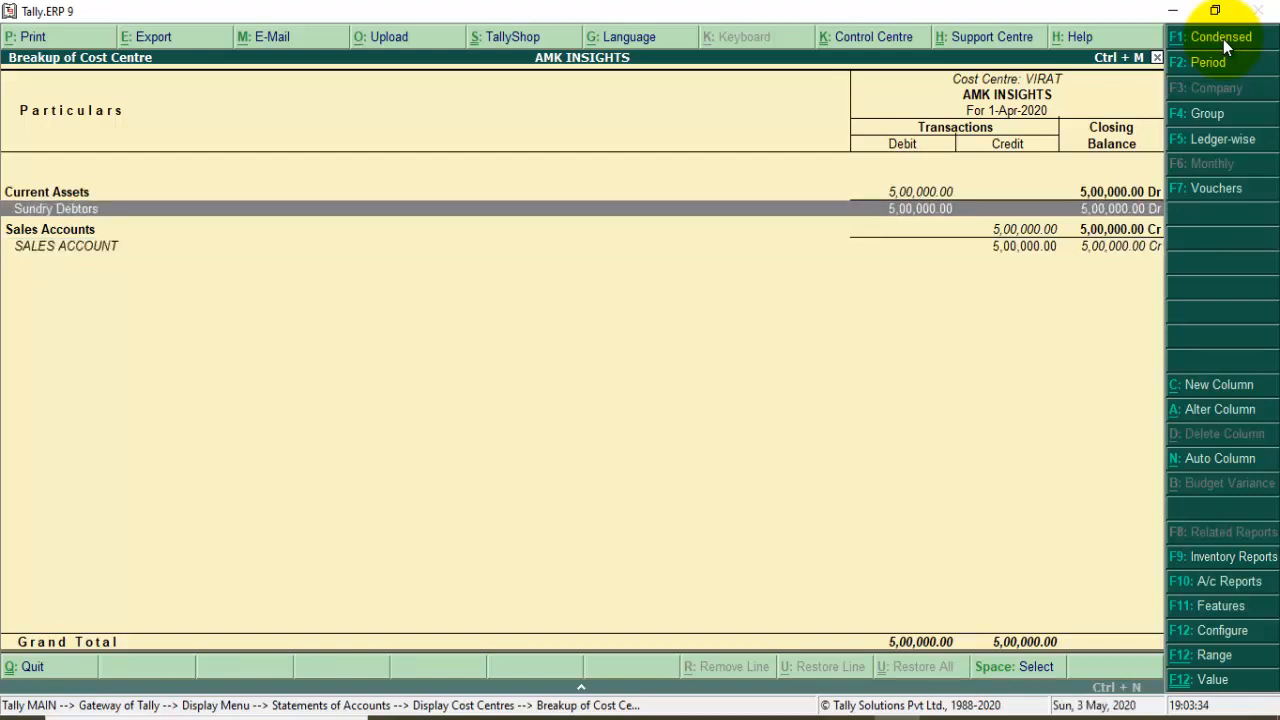
key("shift+Return")
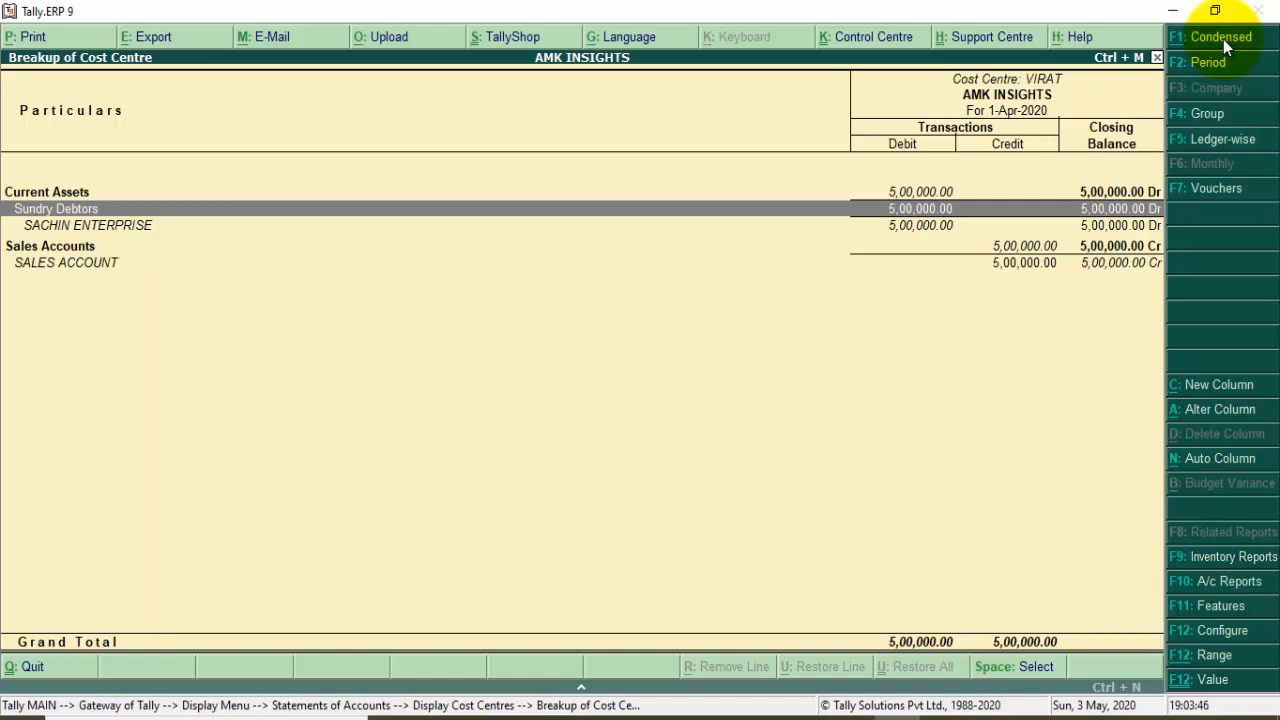
left_click(1222, 38)
key("Escape")
key("Escape")
key("Escape")
key("Escape")
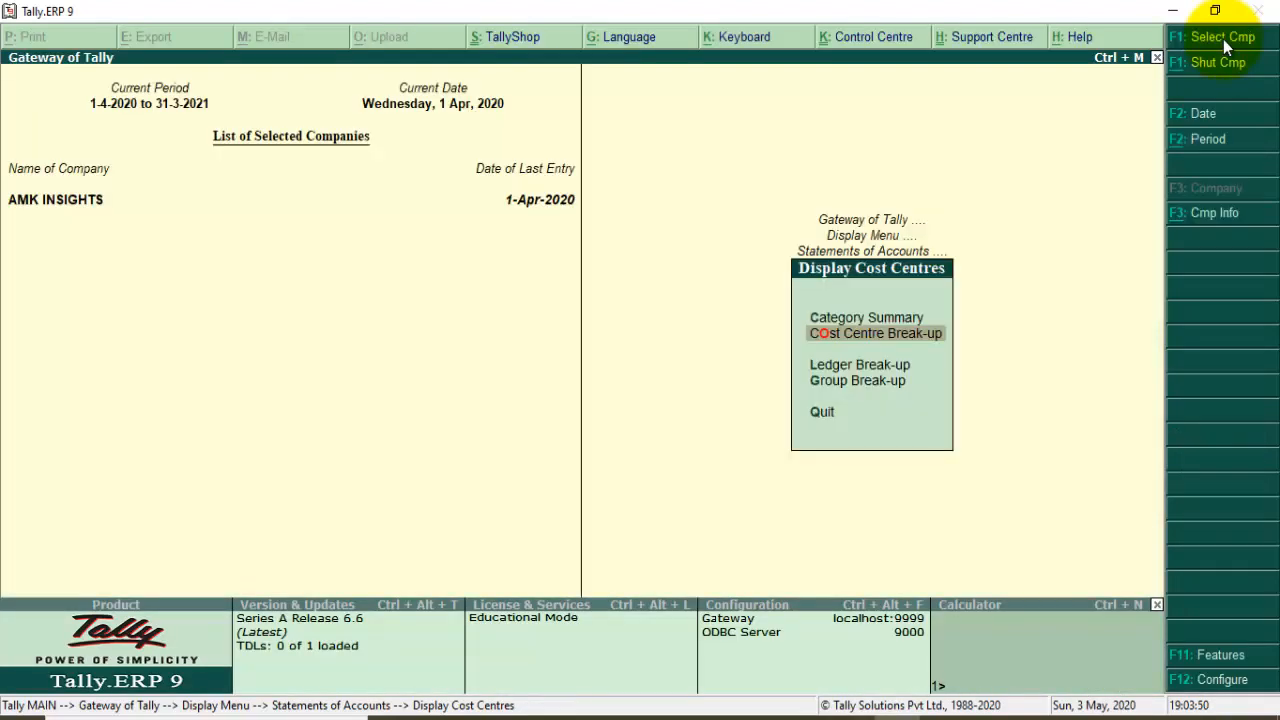
key("Escape")
key("Escape")
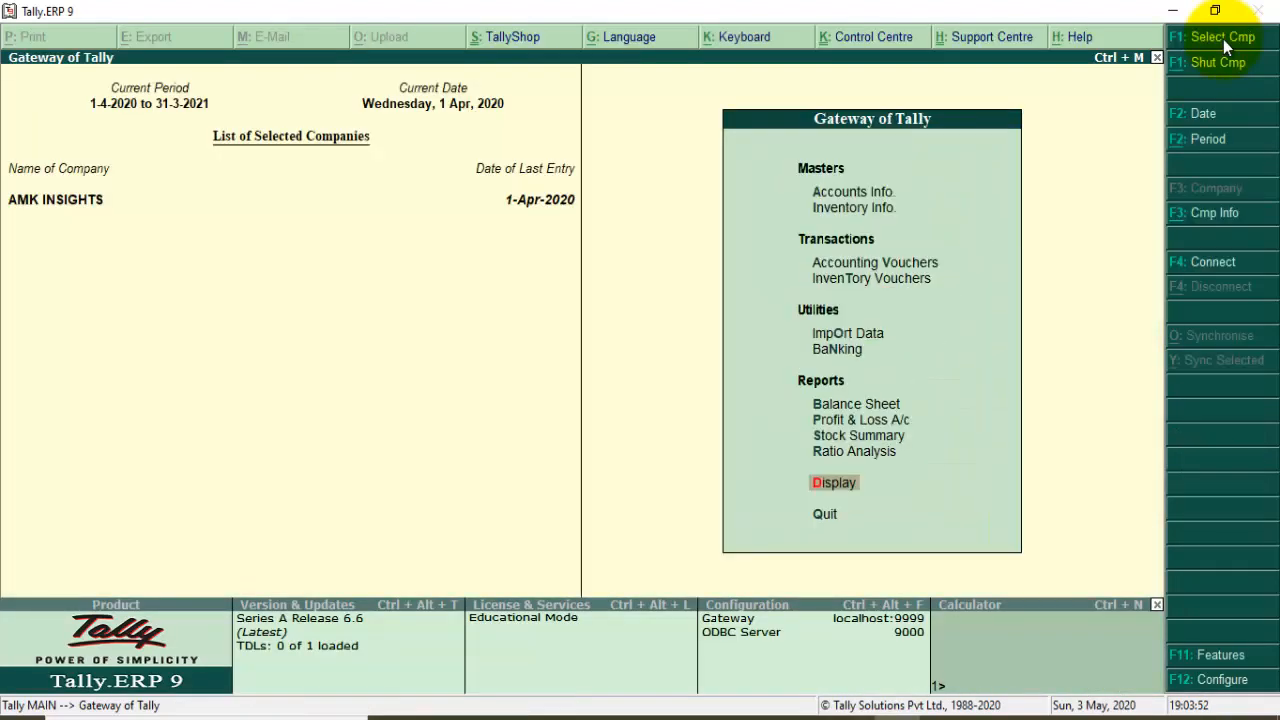
Start a Receipt voucher in accounting voucher entry and credit the SACHIN ENTERPRISE ledger
key("Up")
key("Up")
key("Up")
key("Up")
key("Up")
key("Up")
key("Up")
key("Up")
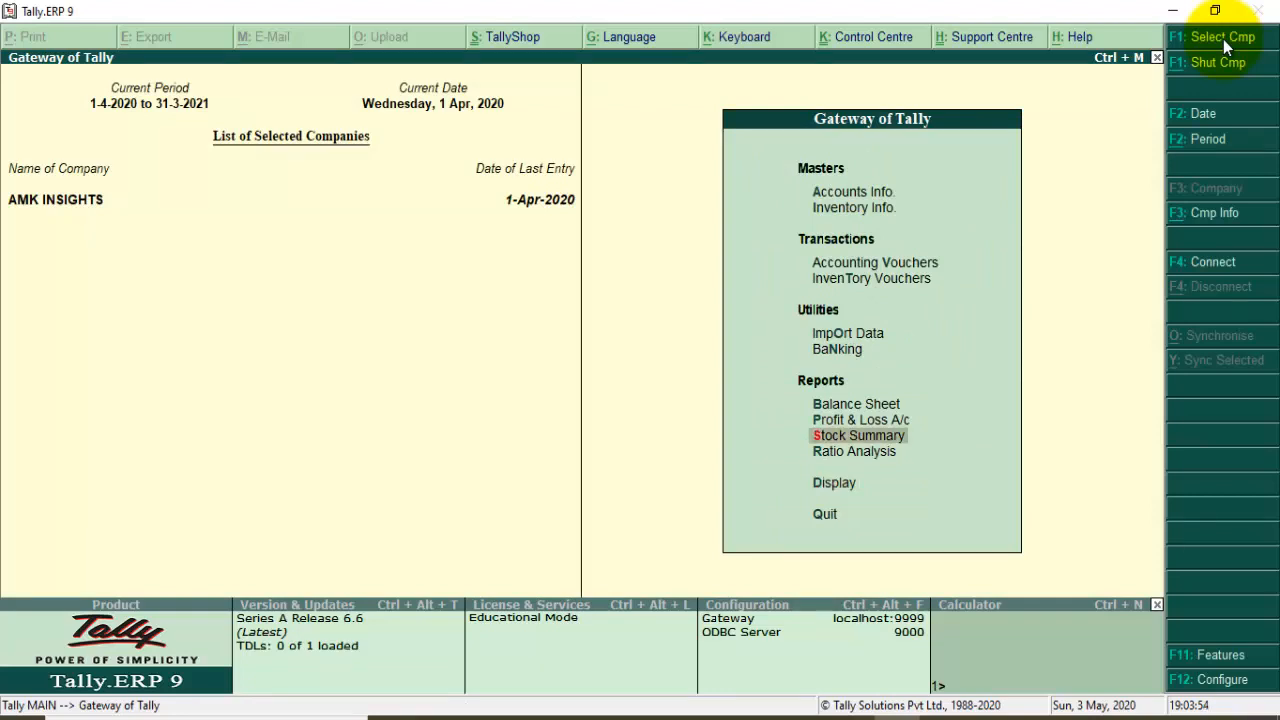
key("Return")
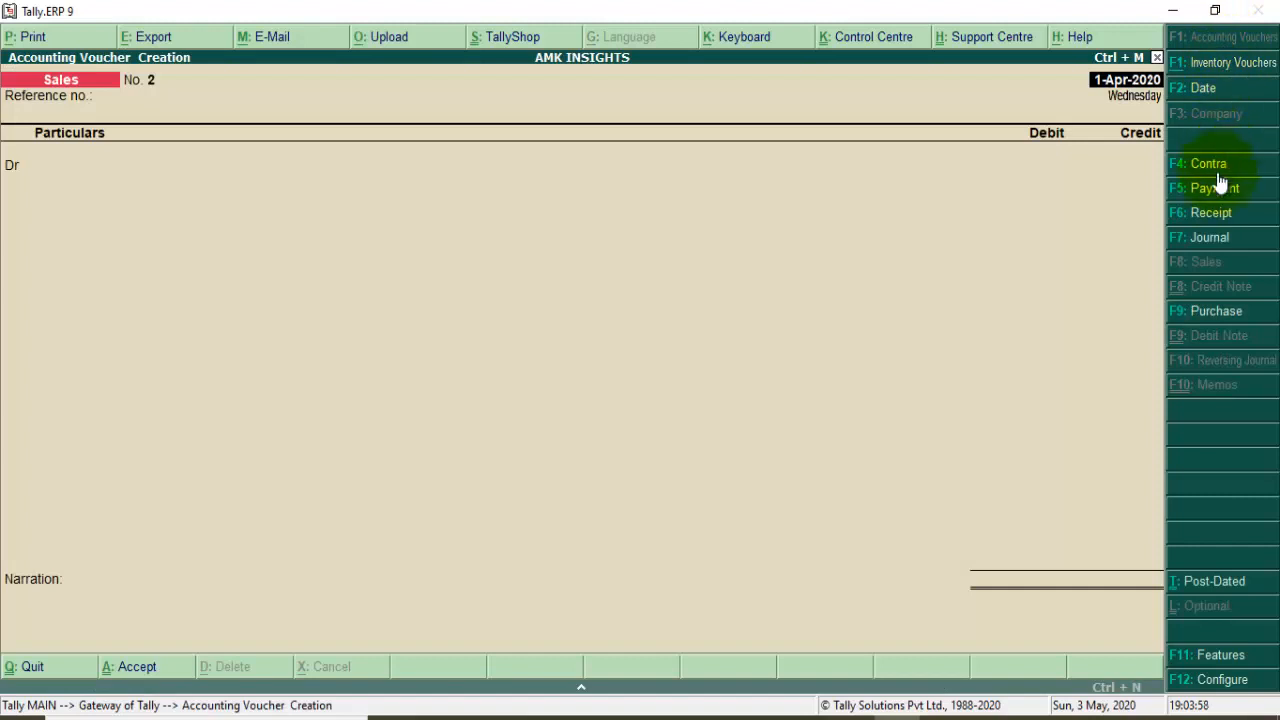
left_click(1216, 213)
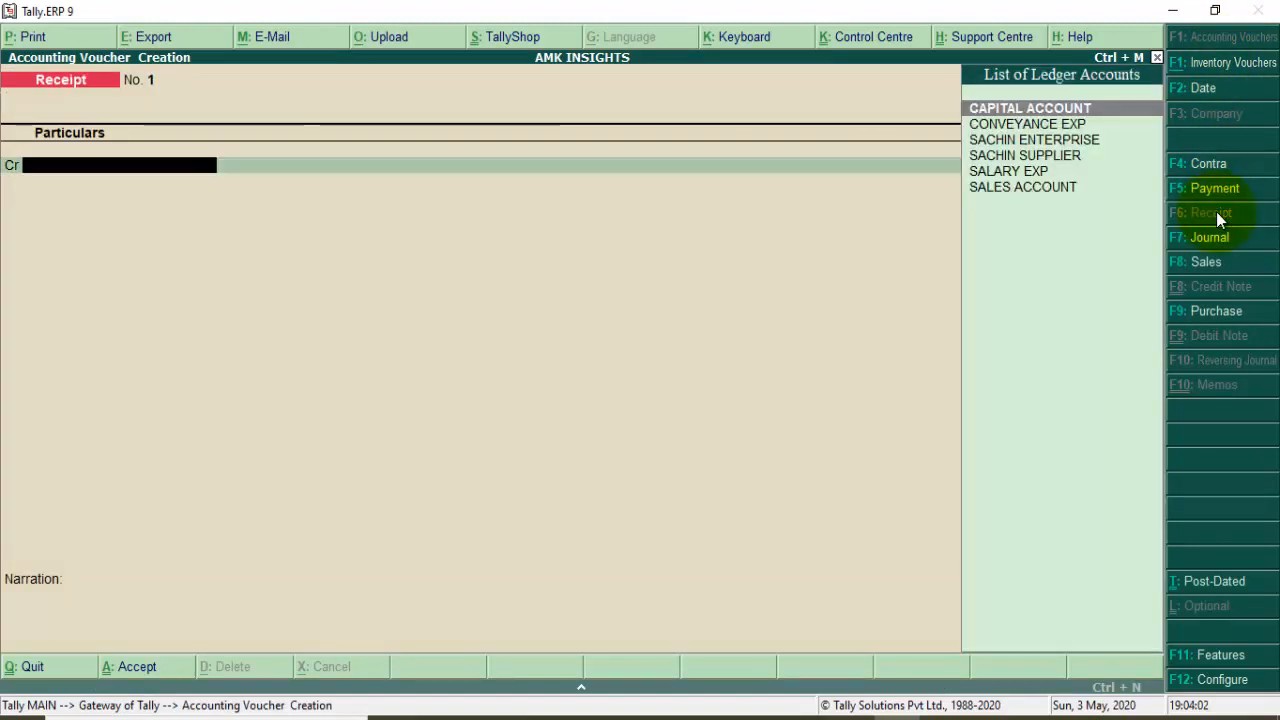
type("SA")
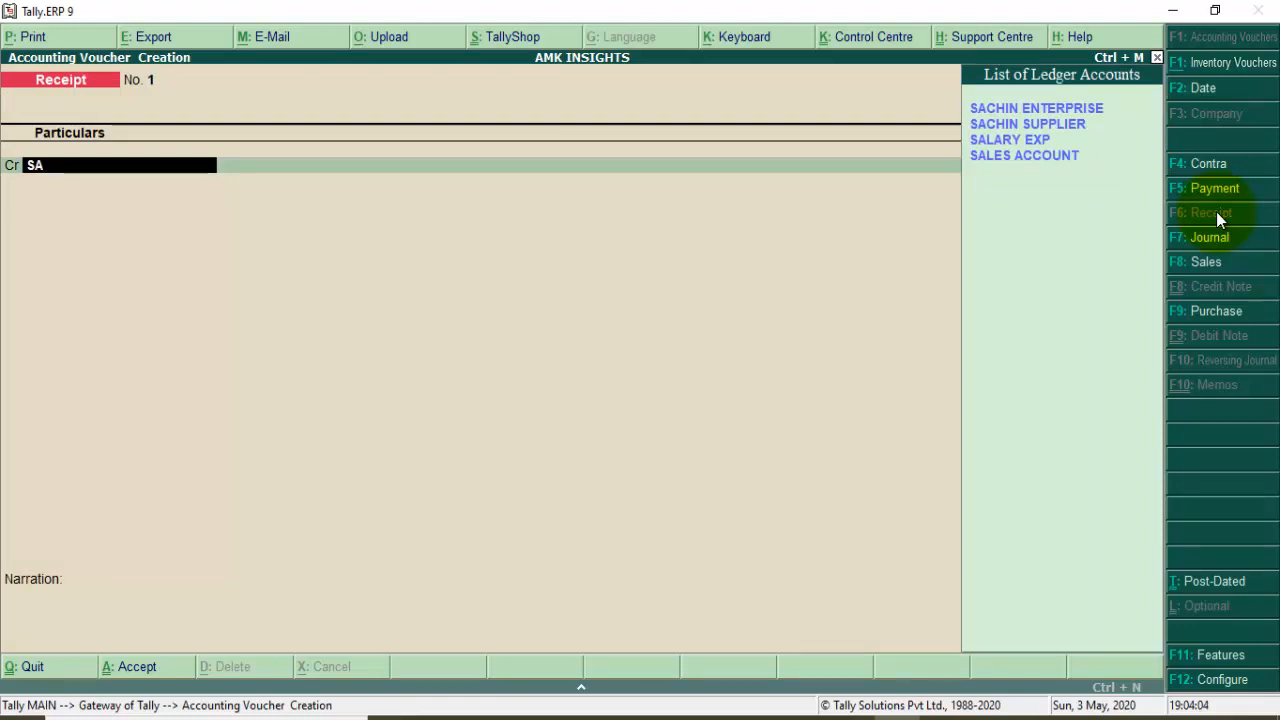
key("Return")
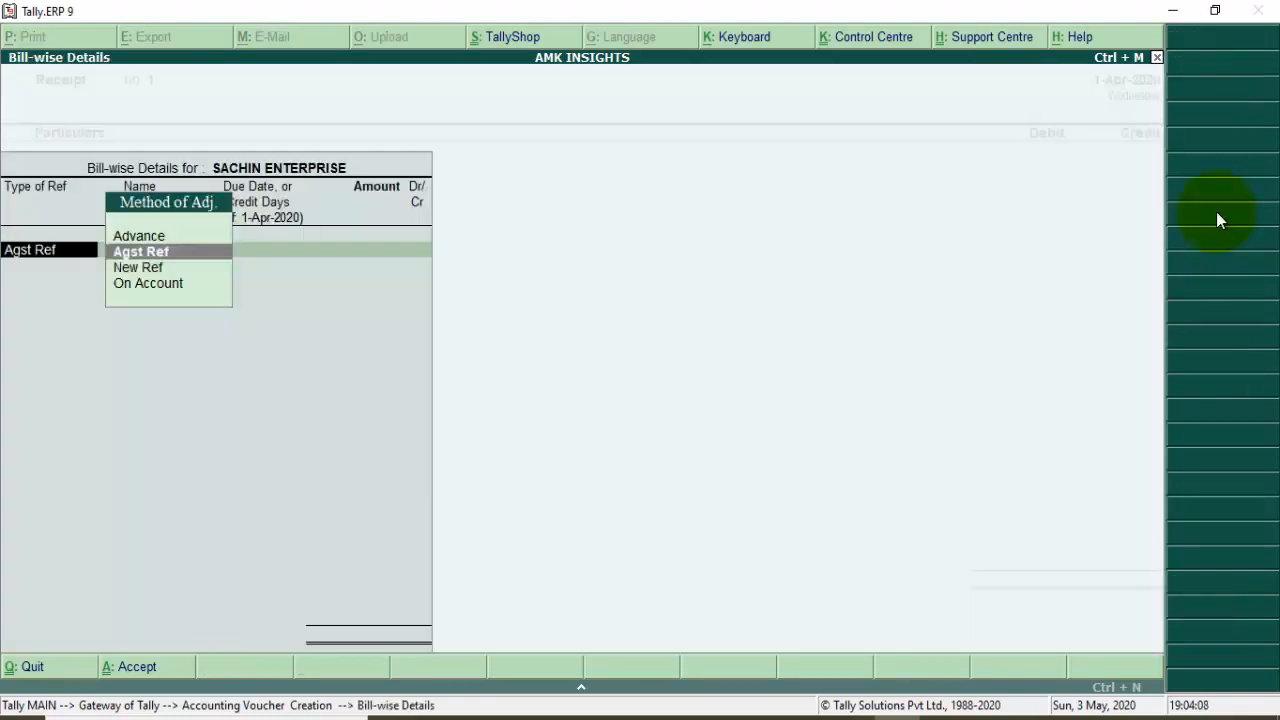
Adjust 3,00,000 of the receipt as Agst Ref against pending bill 123 and end the bill-wise list
key("Return")
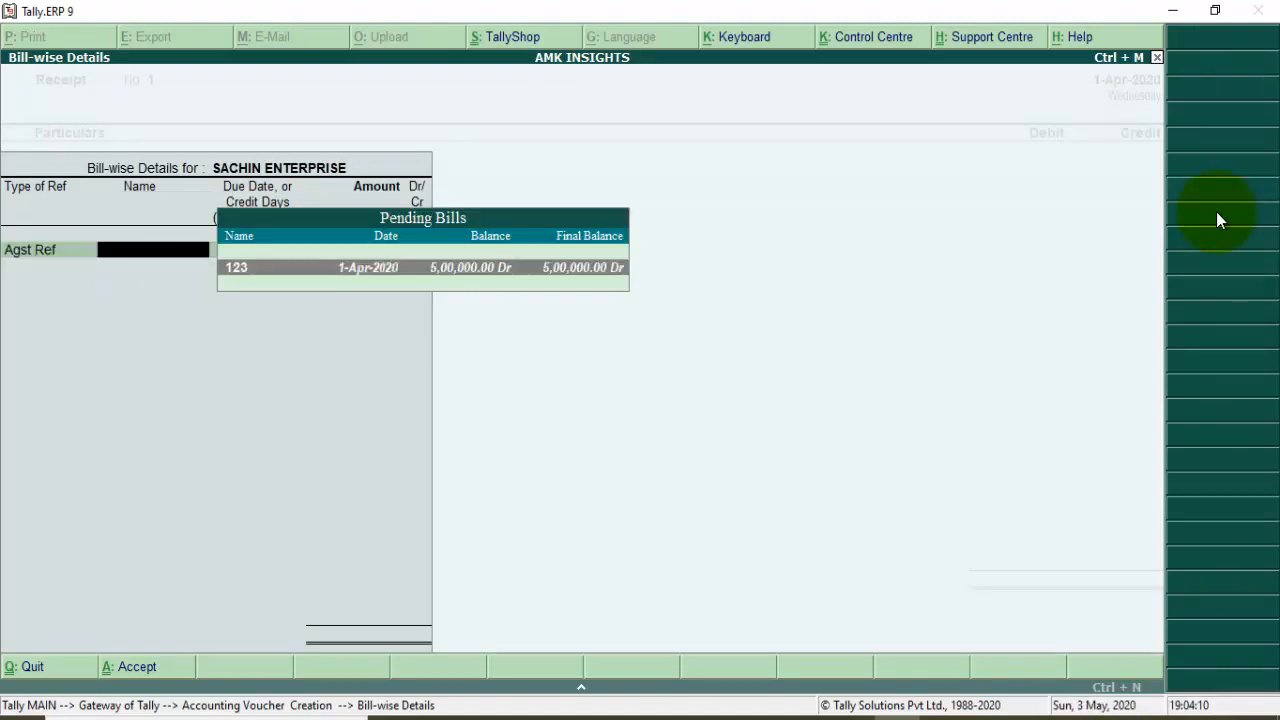
key("Return")
type("3")
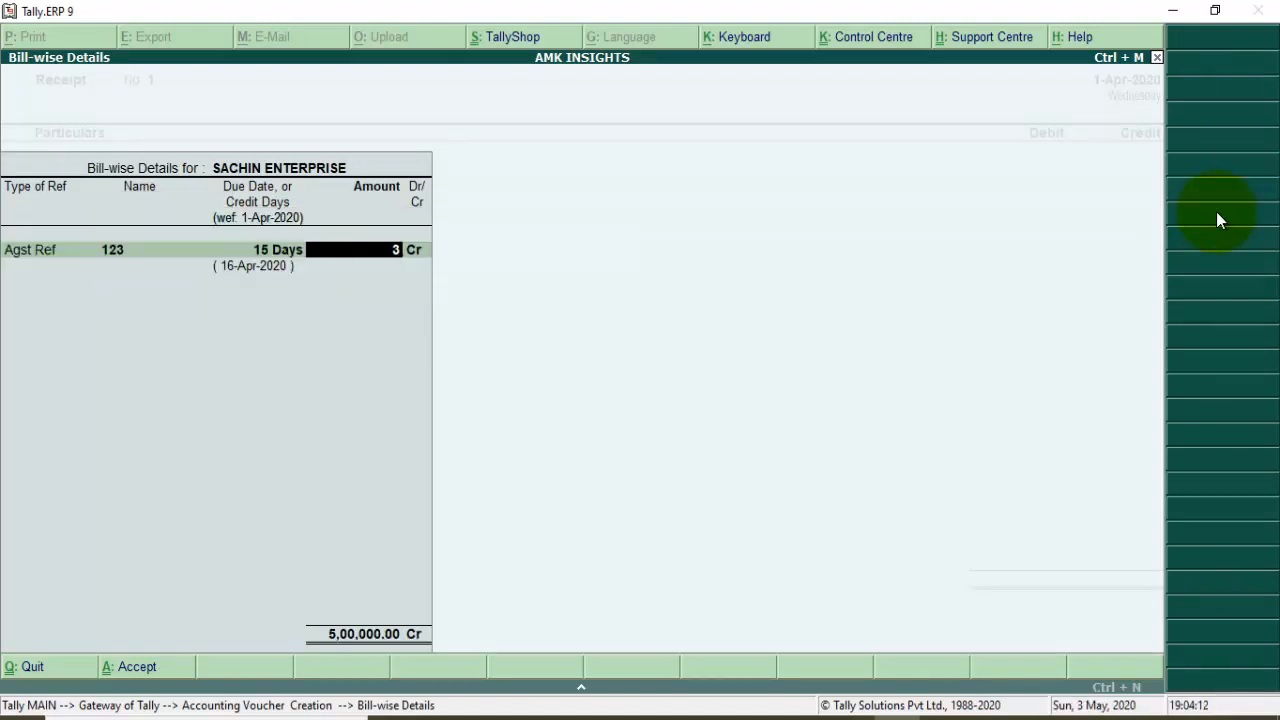
type("00000")
key("Return")
key("Return")
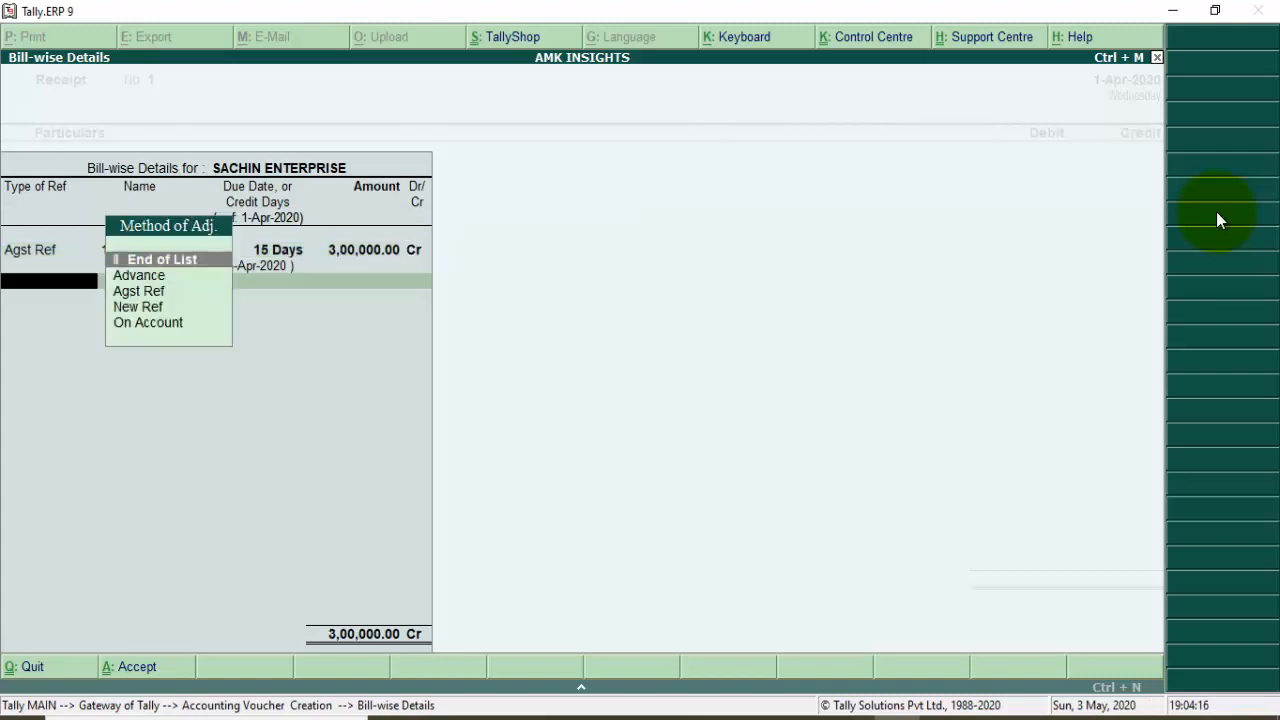
key("Return")
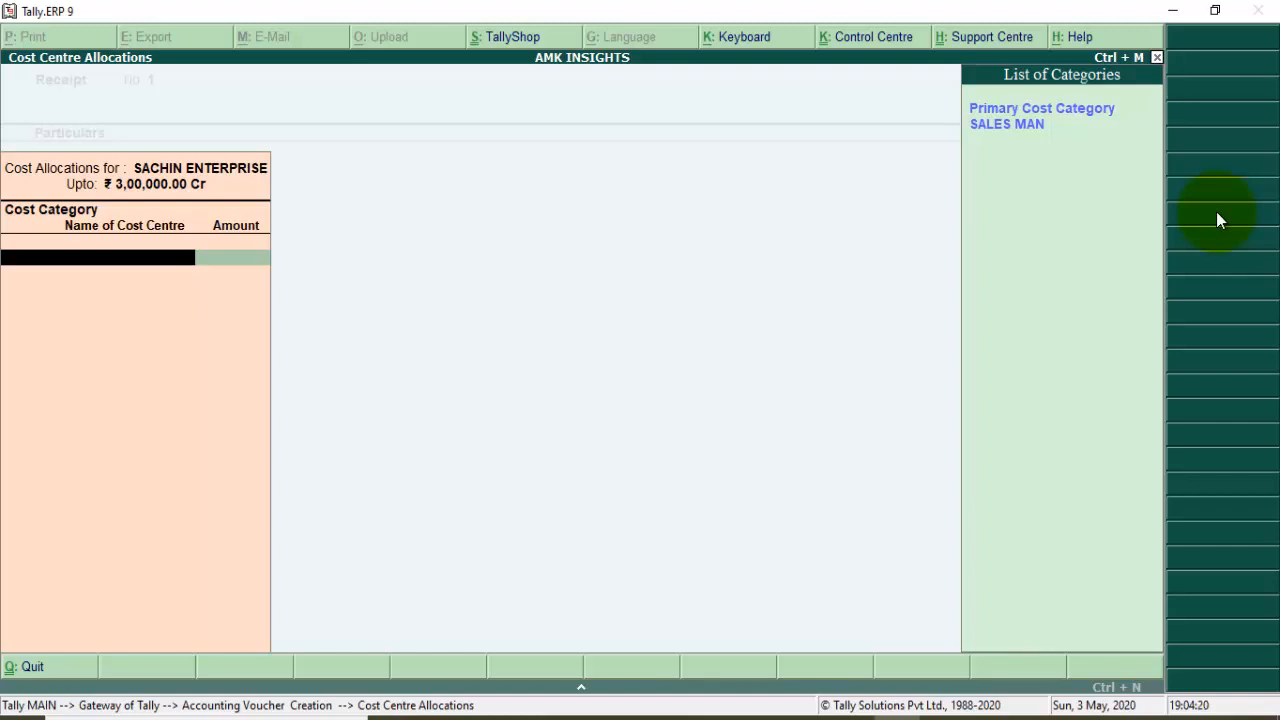
Allocate the full 3,00,000 credit to the salesman's cost centre in the SALES MAN category
key("Down")
key("Return")
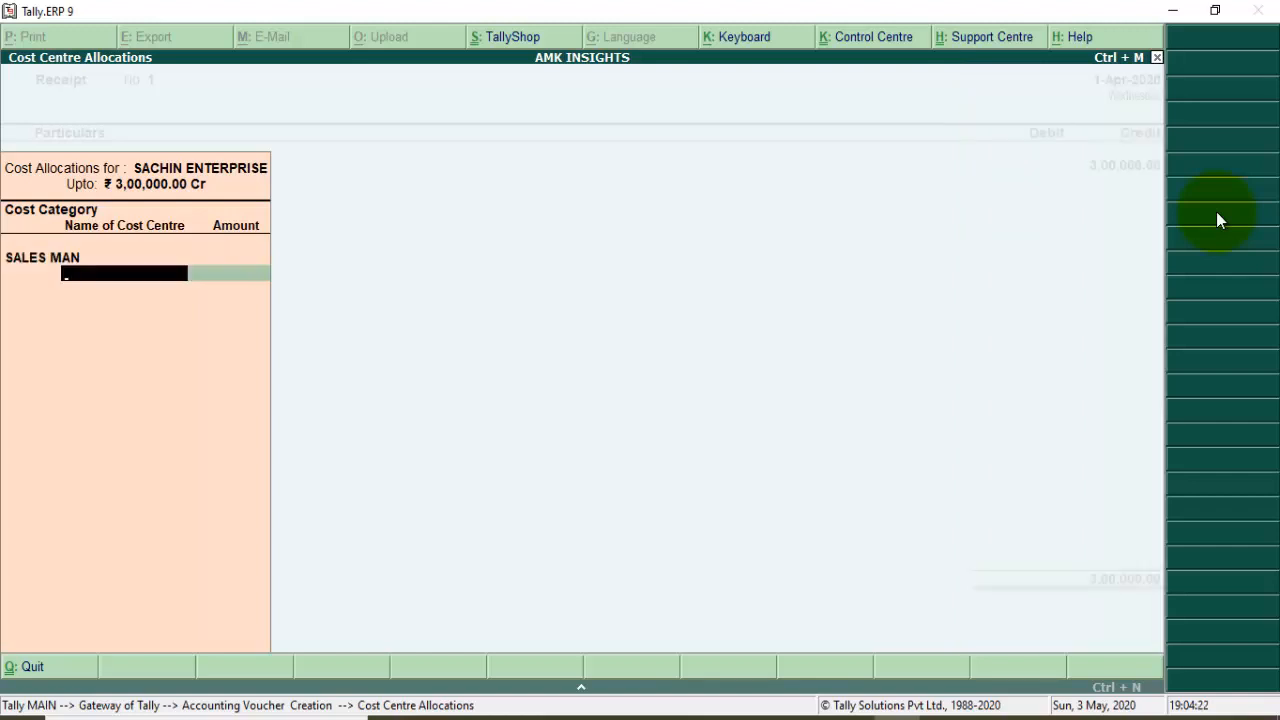
type("V")
key("Return")
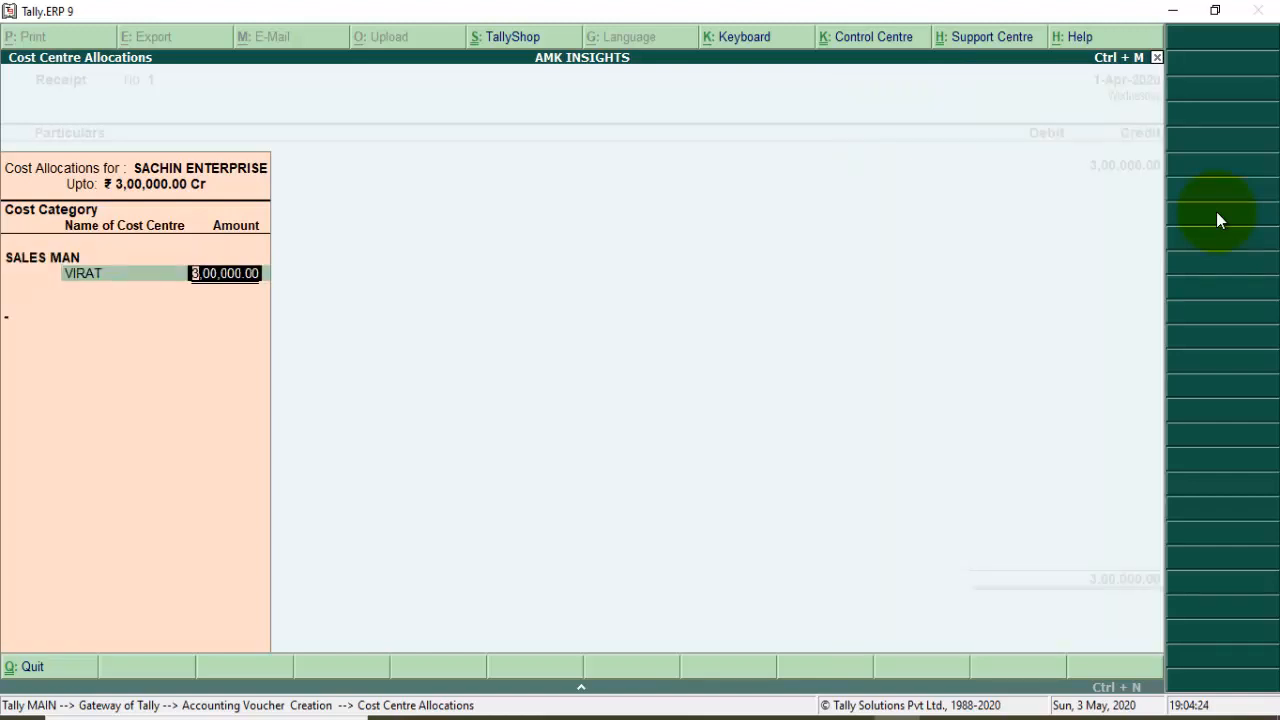
key("Return")
key("Return")
key("Return")
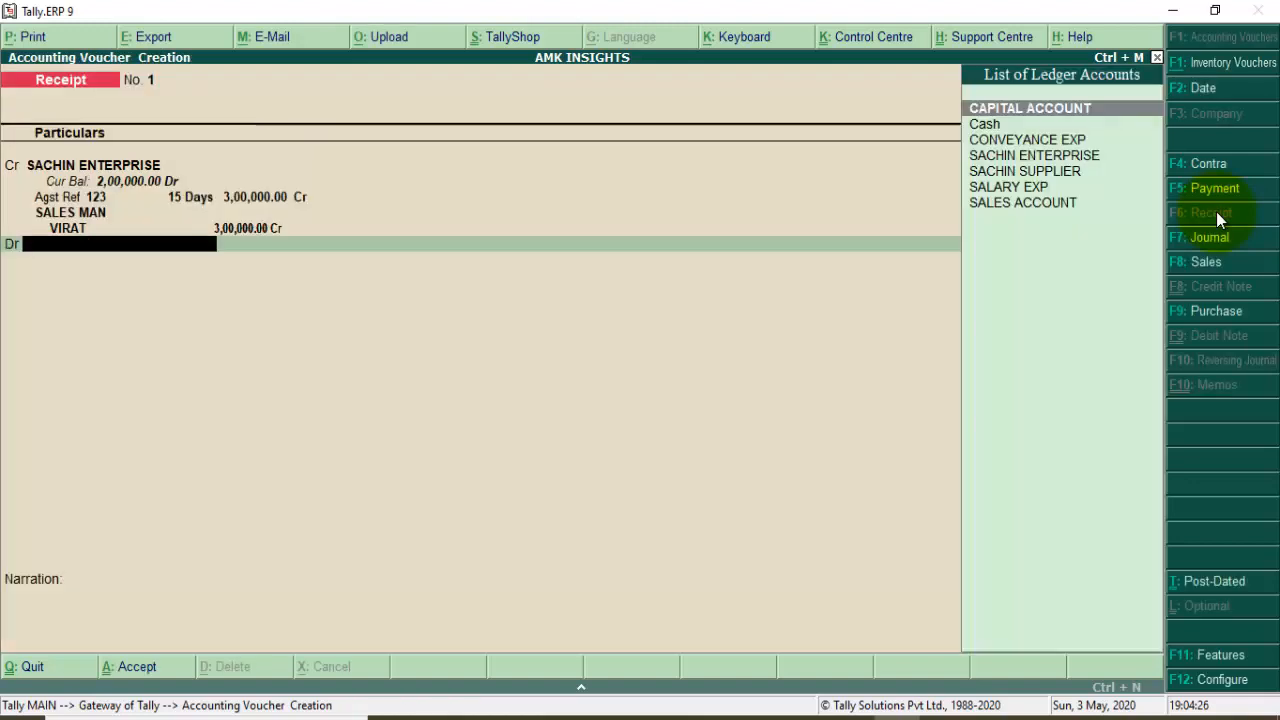
Debit Cash with 3,00,000, save the receipt voucher without narration, and leave voucher entry
type("H")
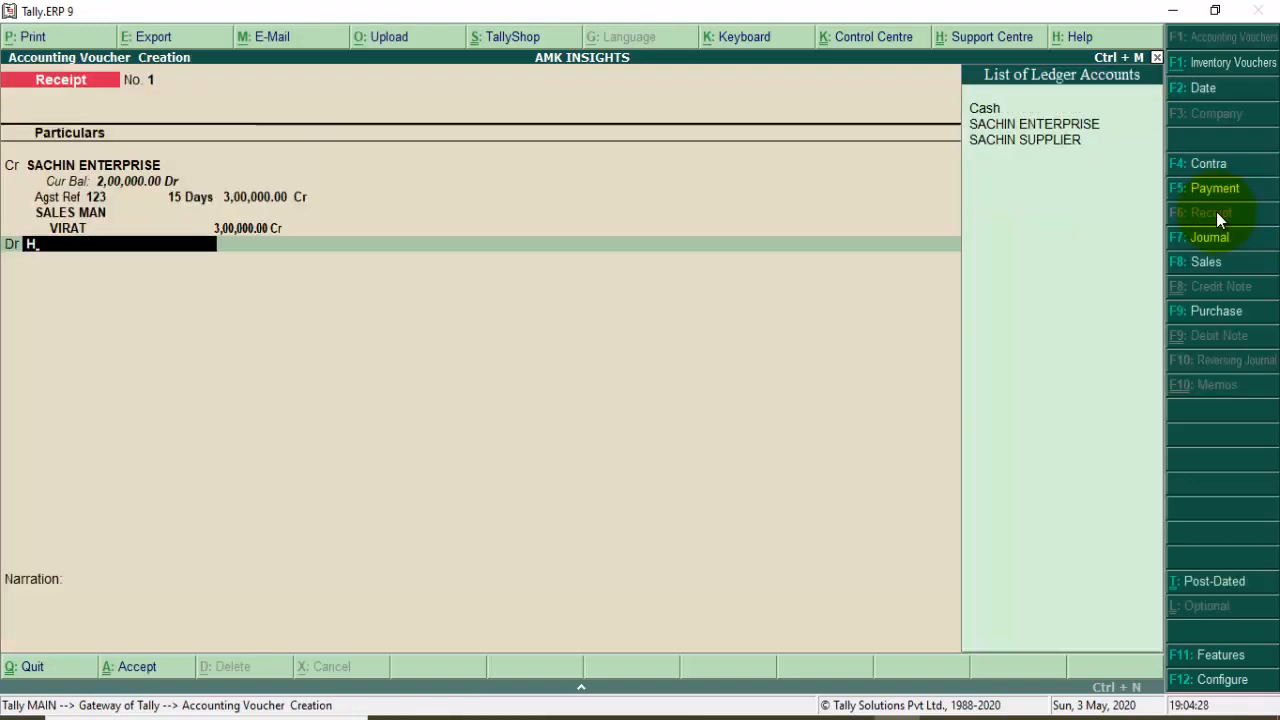
key("BackSpace")
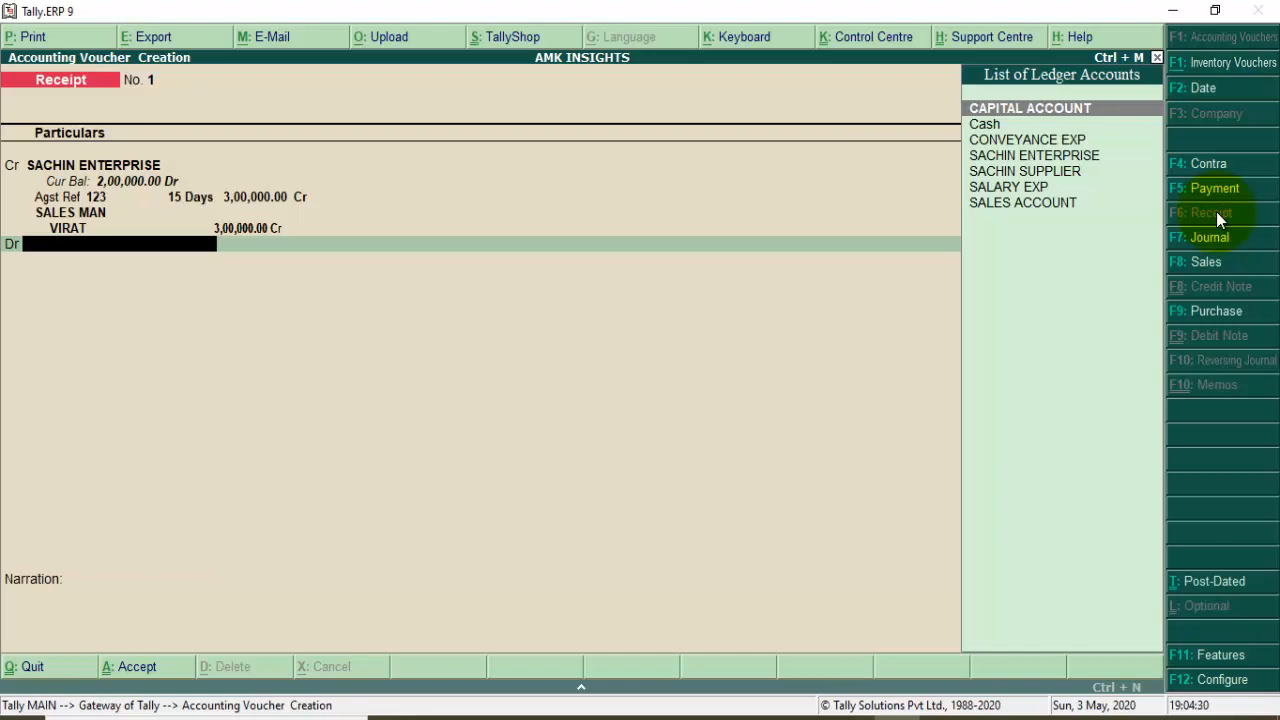
key("Down")
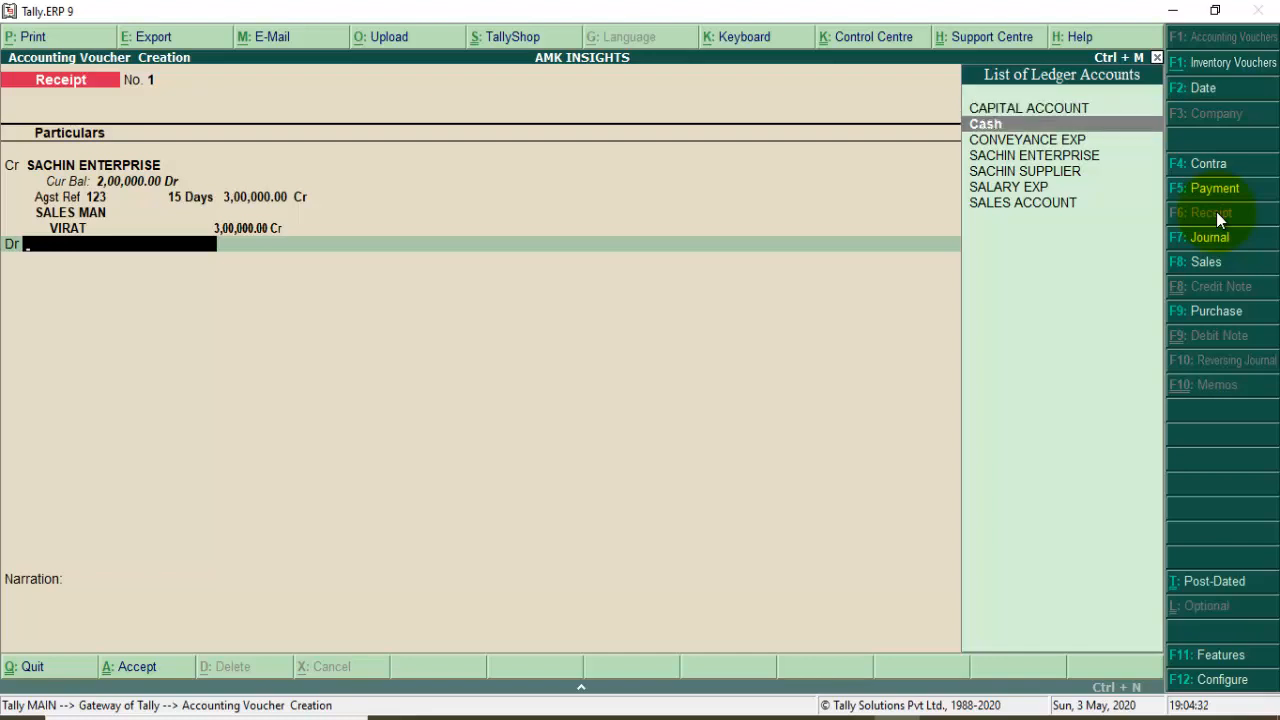
key("Return")
key("Return")
key("Return")
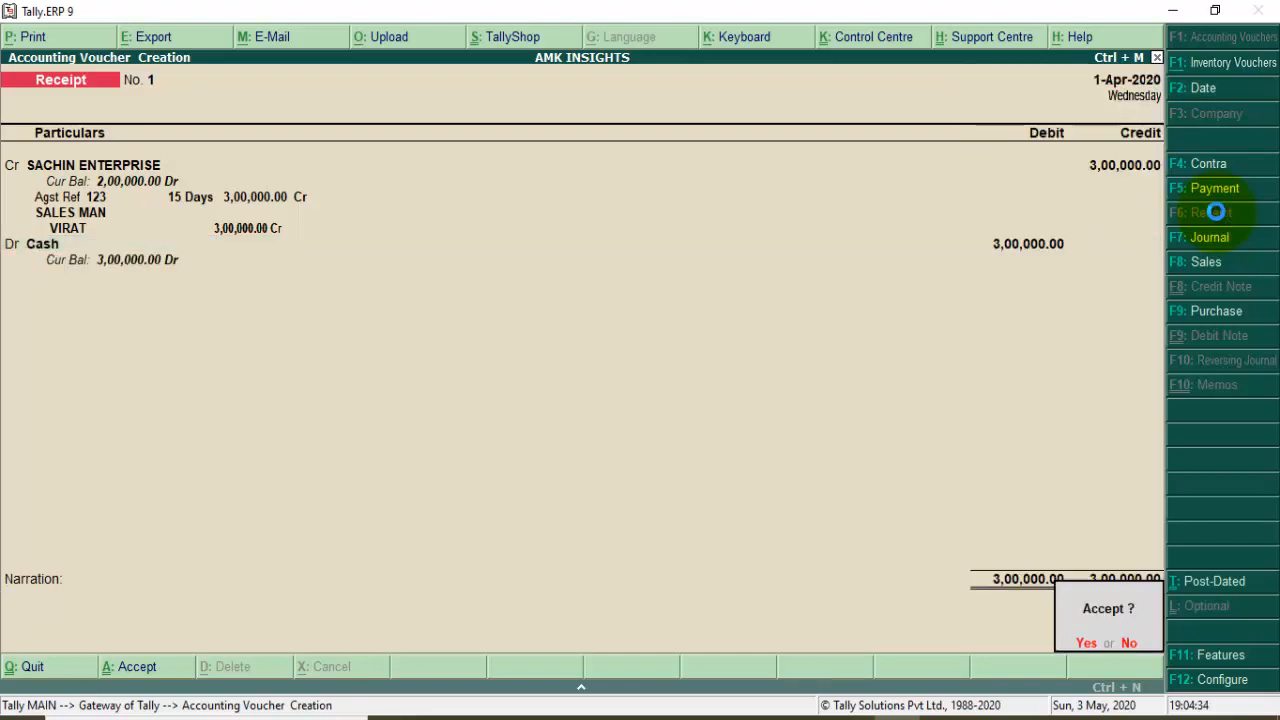
key("Return")
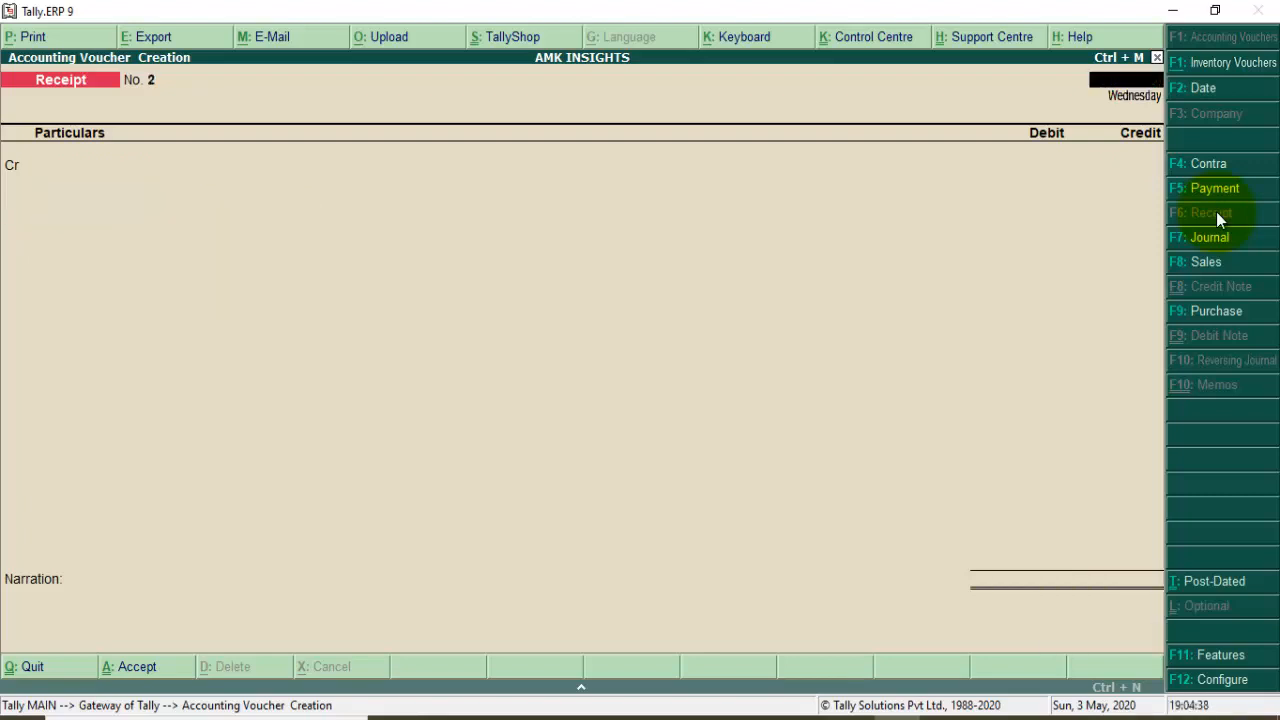
key("Escape")
key("Return")
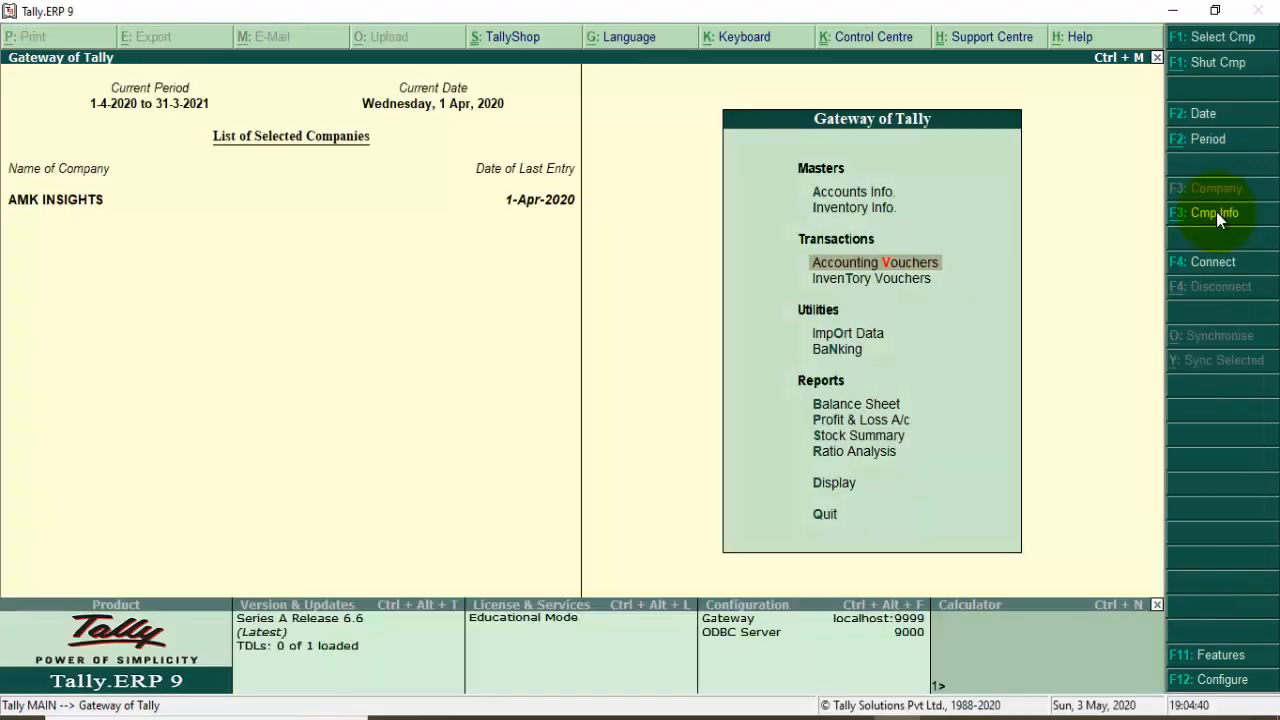
Open the Cost Centre Break-up report for the salesman's cost centre from the cost centre statements of accounts
key("Down")
key("Down")
key("Down")
key("Down")
key("Down")
key("Down")
key("Down")
key("Down")
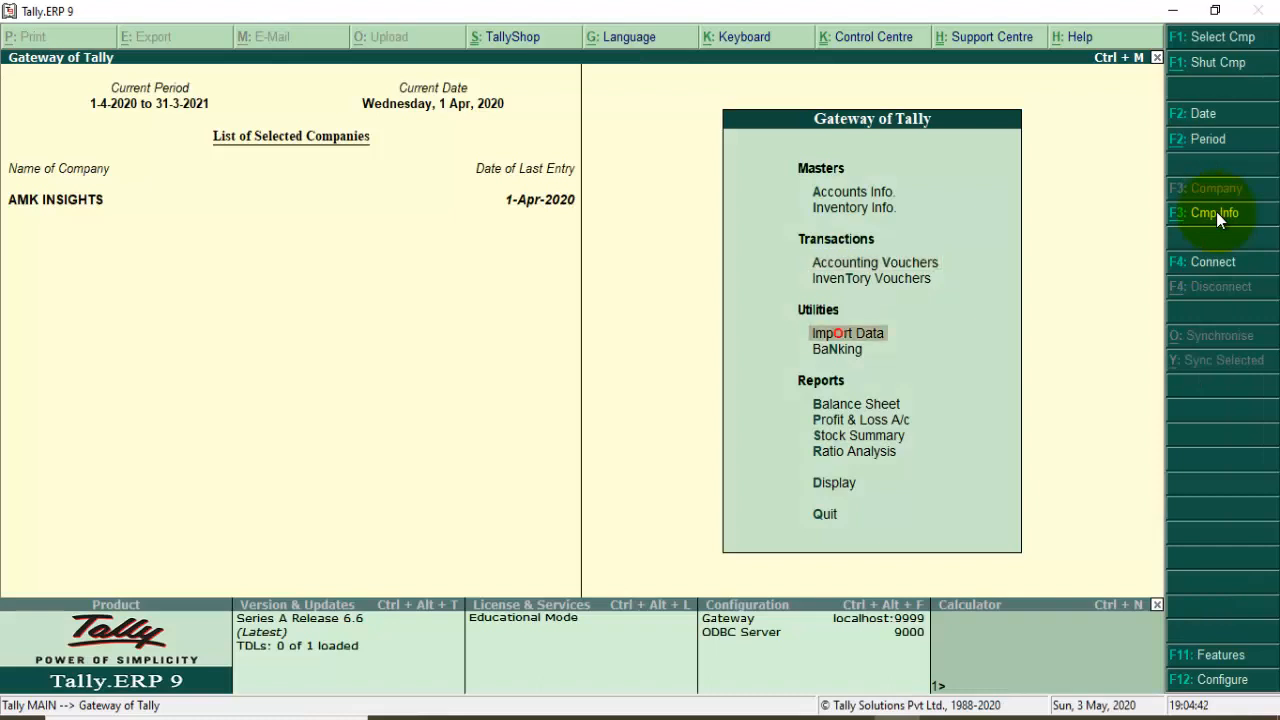
key("Return")
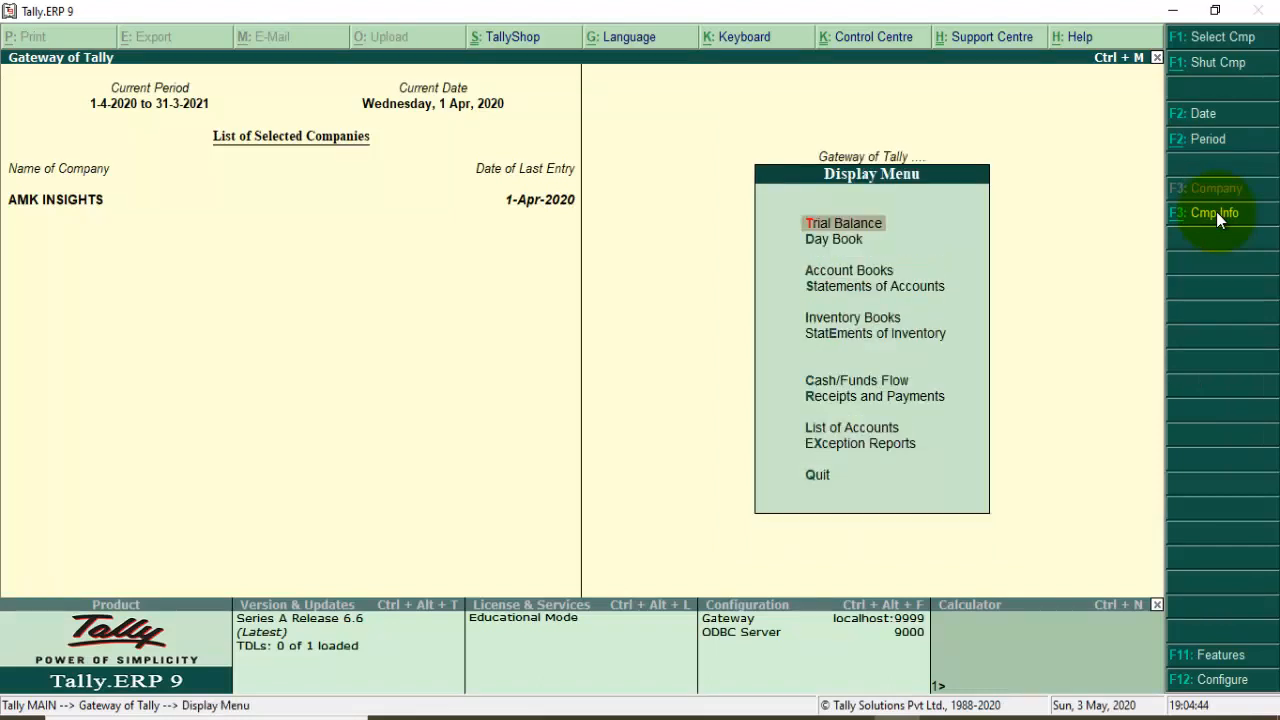
key("Down")
key("Down")
key("Down")
key("Return")
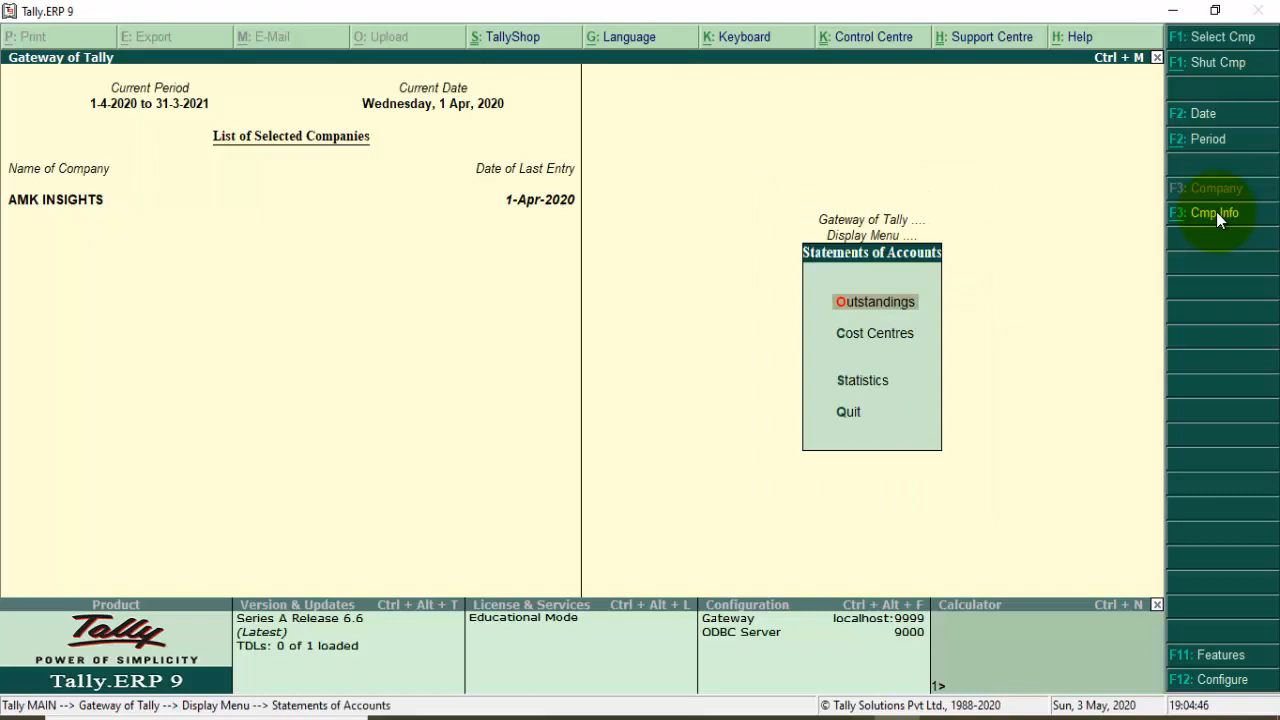
key("Down")
key("Return")
key("Down")
key("Return")
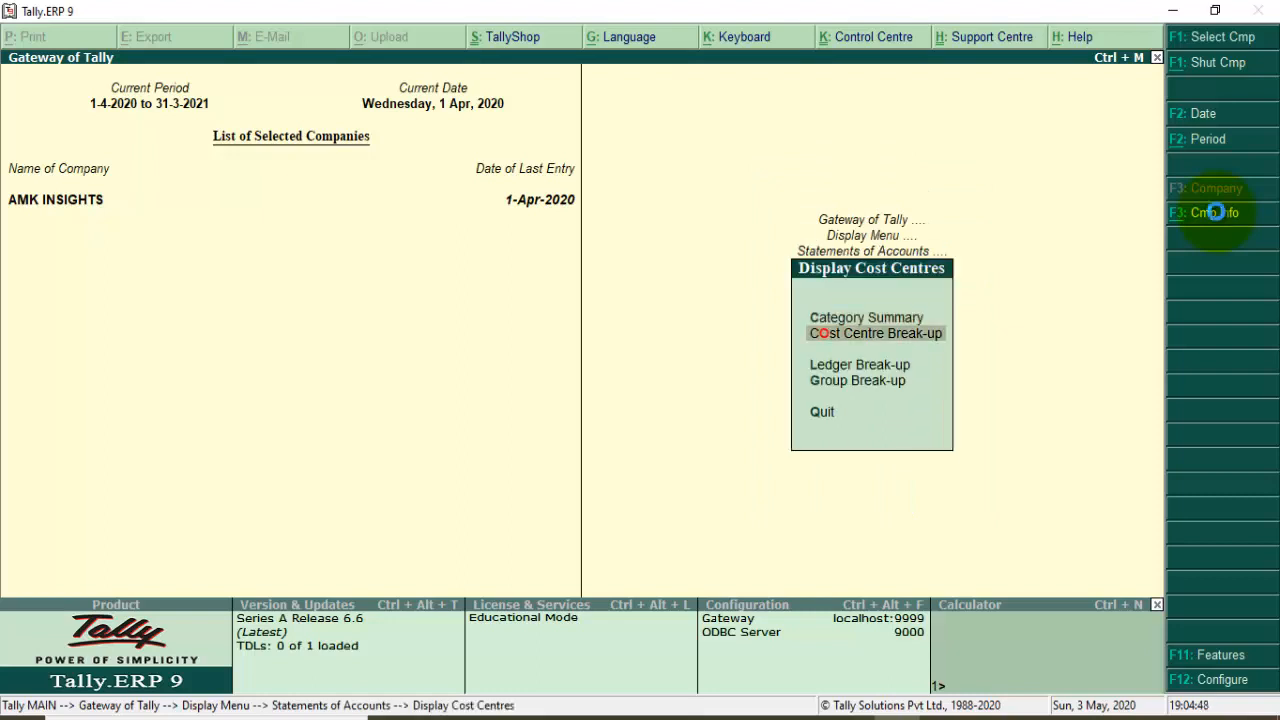
key("Return")
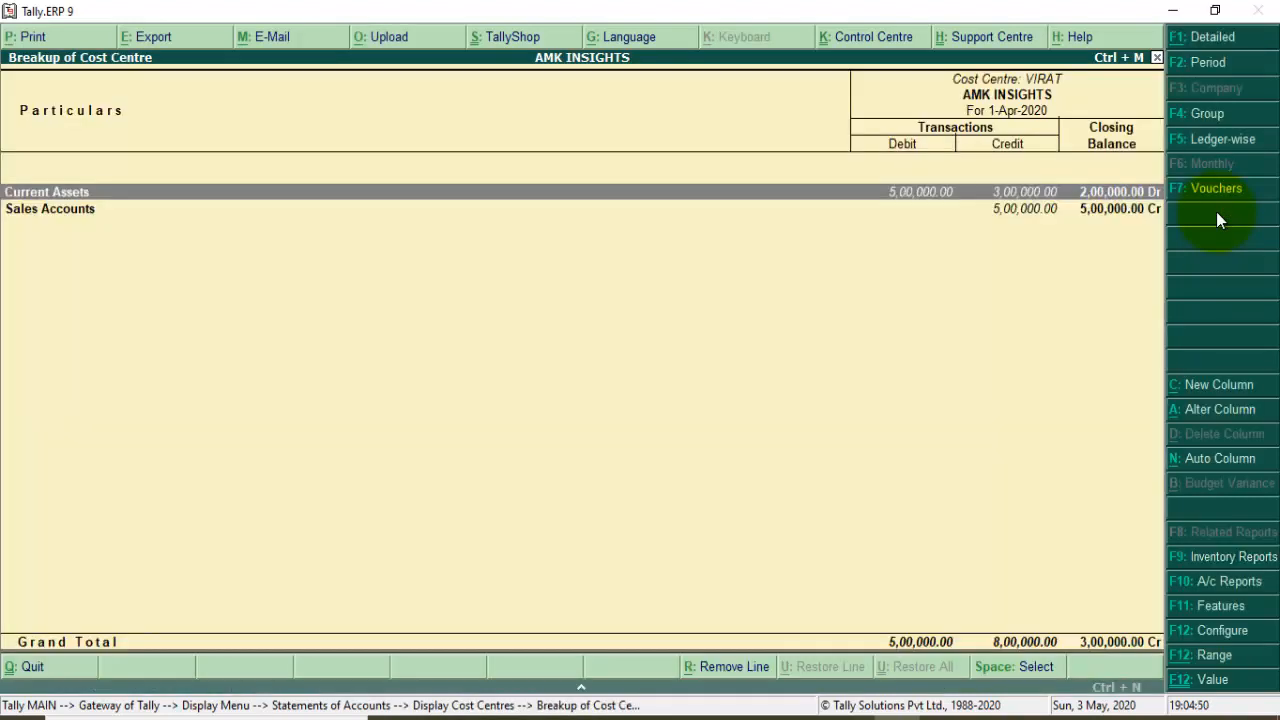
Show the cost centre break-up in detailed form and examine the Sundry Debtors and SALES ACCOUNT lines
left_click(1228, 42)
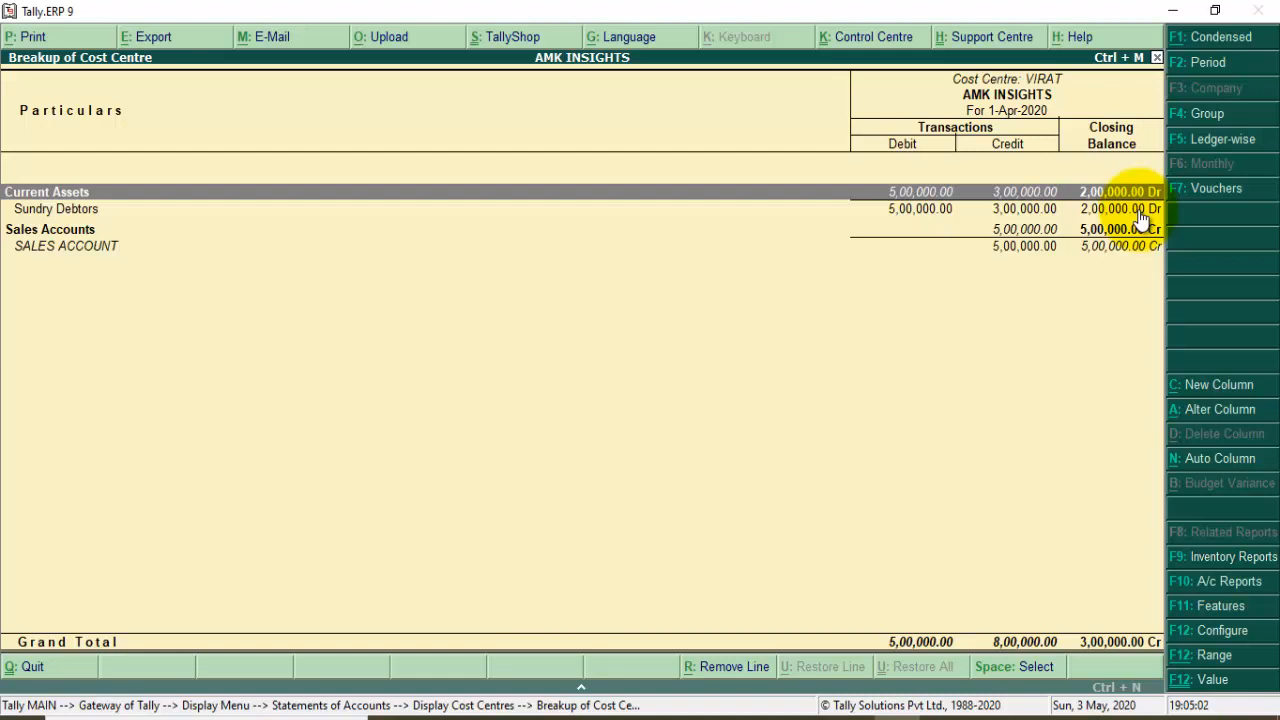
key("Down")
key("Down")
key("Down")
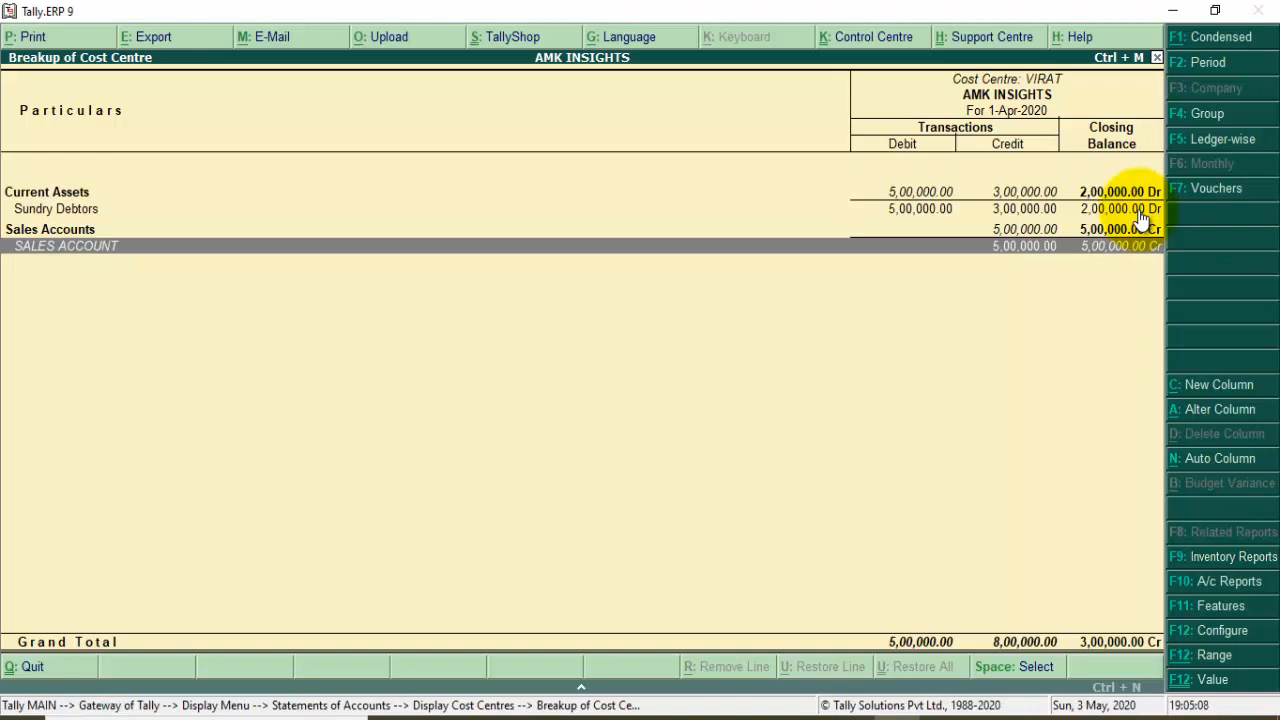
key("Up")
key("Up")
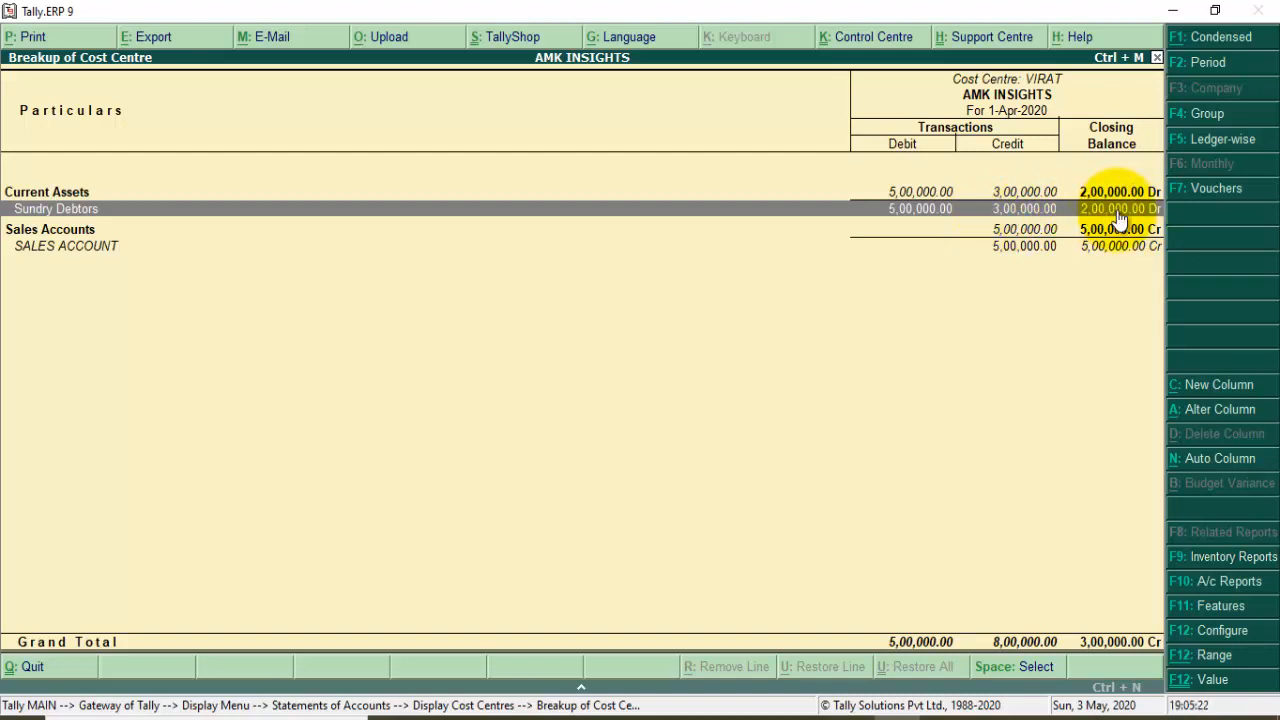
Drill down from Sundry Debtors through the SACHIN ENTERPRISE ledger to its April cost centre vouchers
left_click(1117, 210)
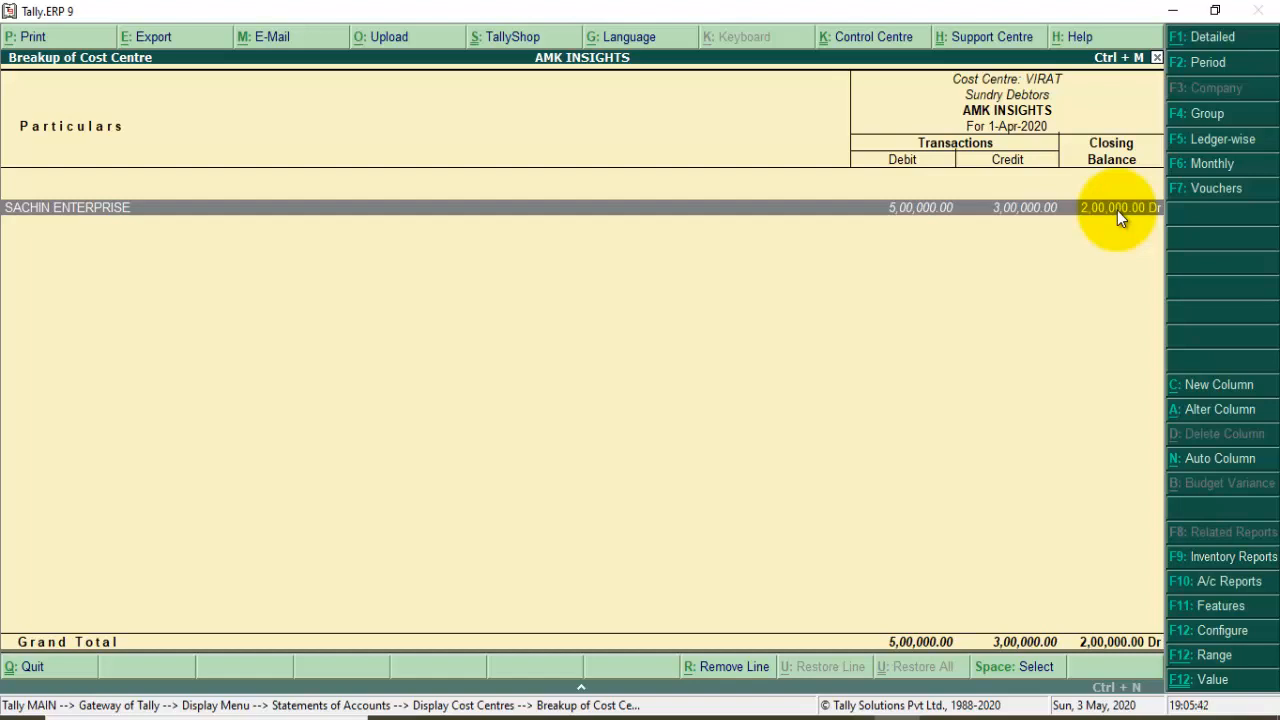
key("Return")
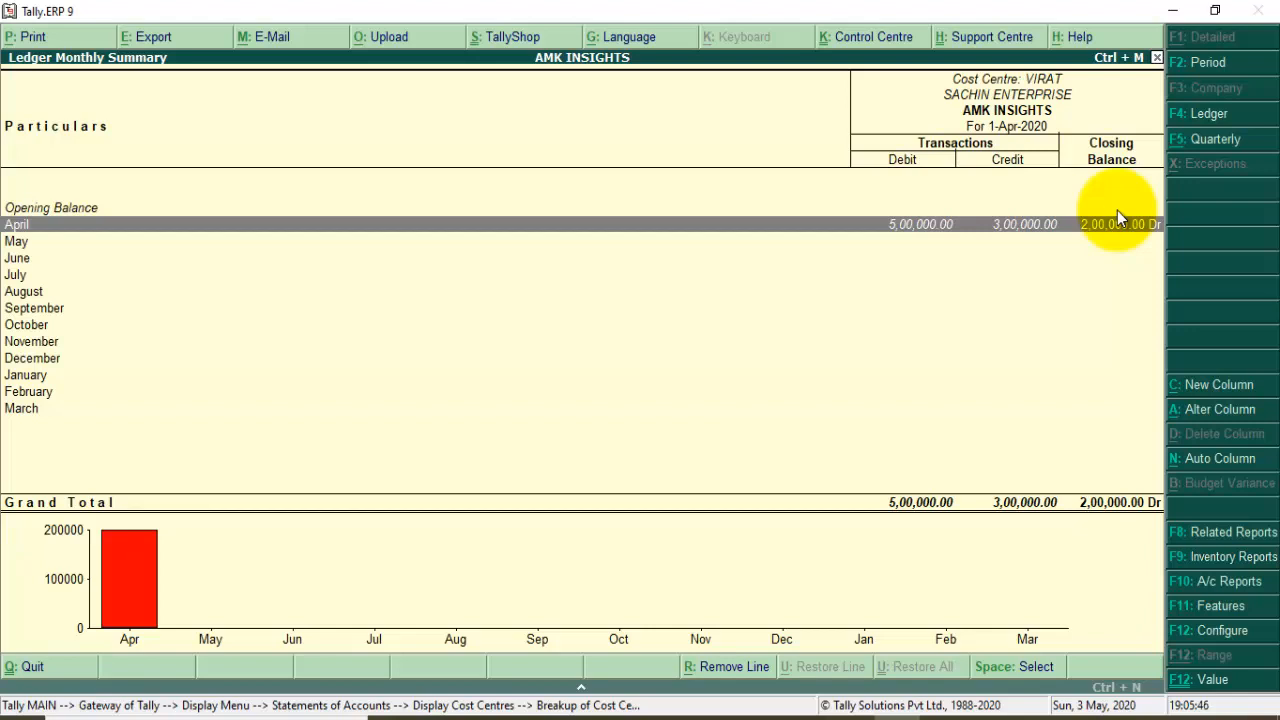
key("Return")
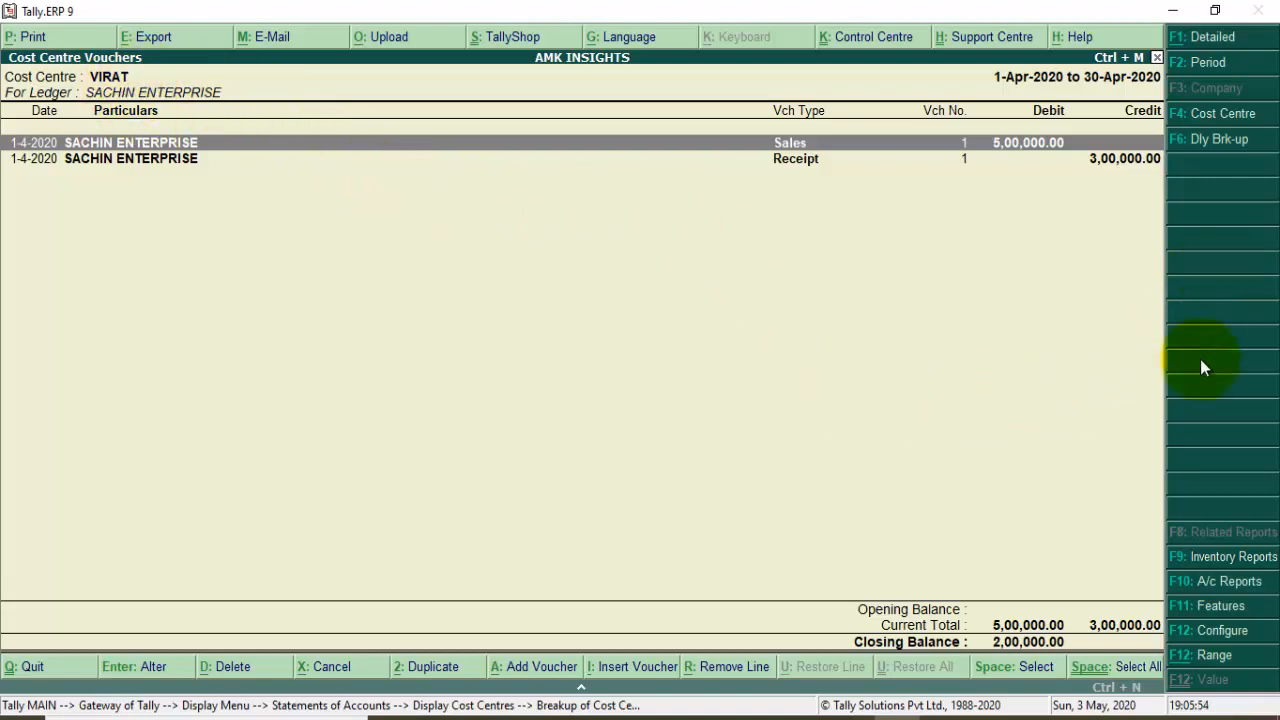
Check the Bills Receivable report among the accounting reports, and close all open reports back to Statements of Accounts
left_click(1238, 588)
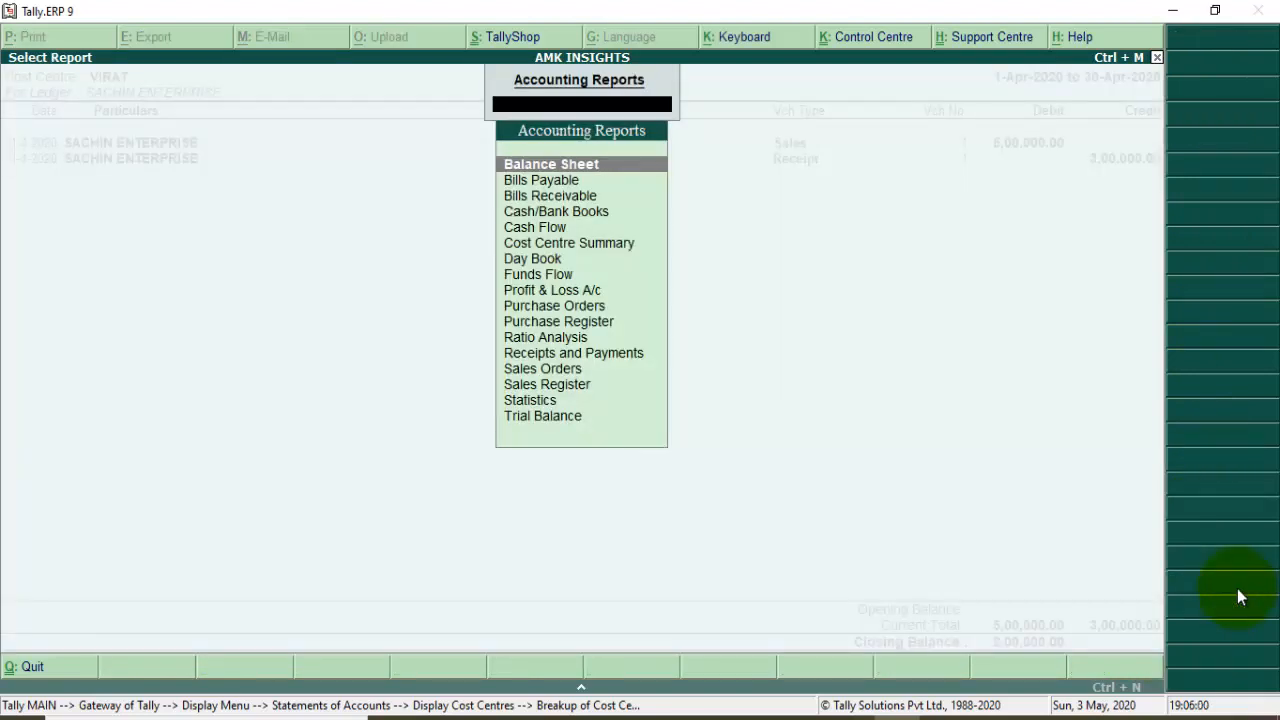
key("Down")
key("Down")
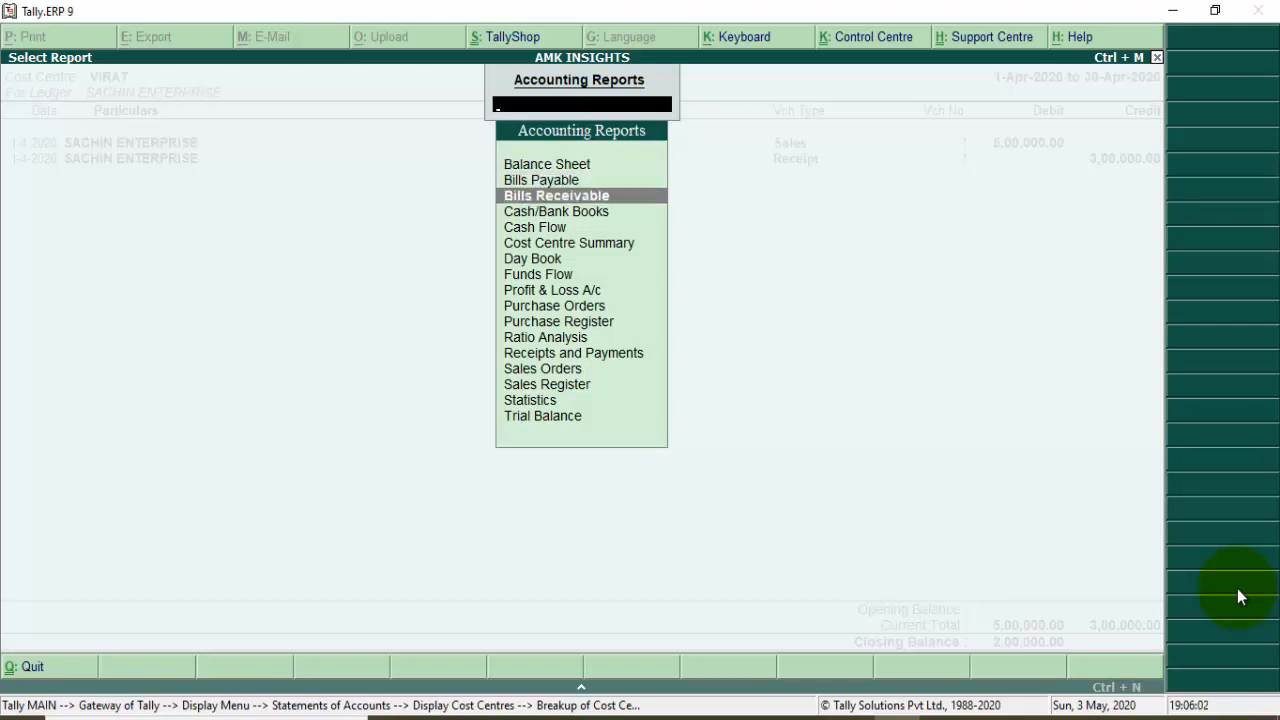
key("Return")
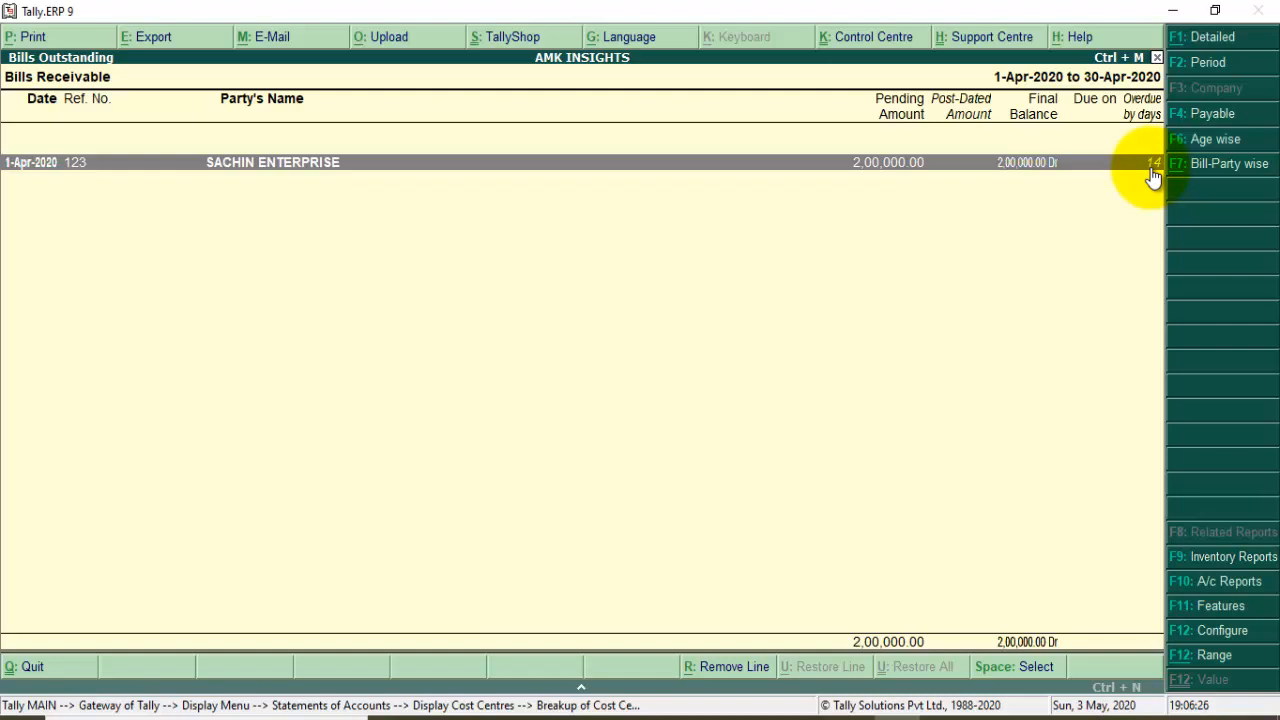
key("Escape")
key("Escape")
key("Escape")
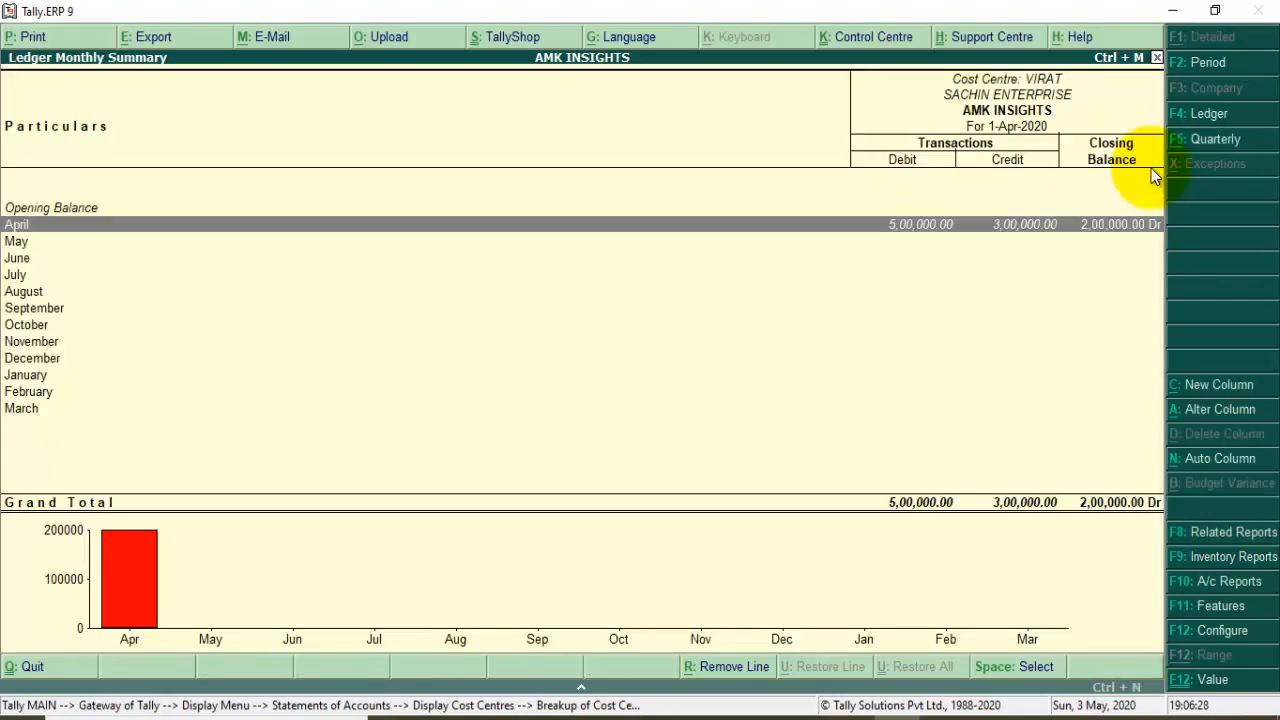
key("Escape")
key("Escape")
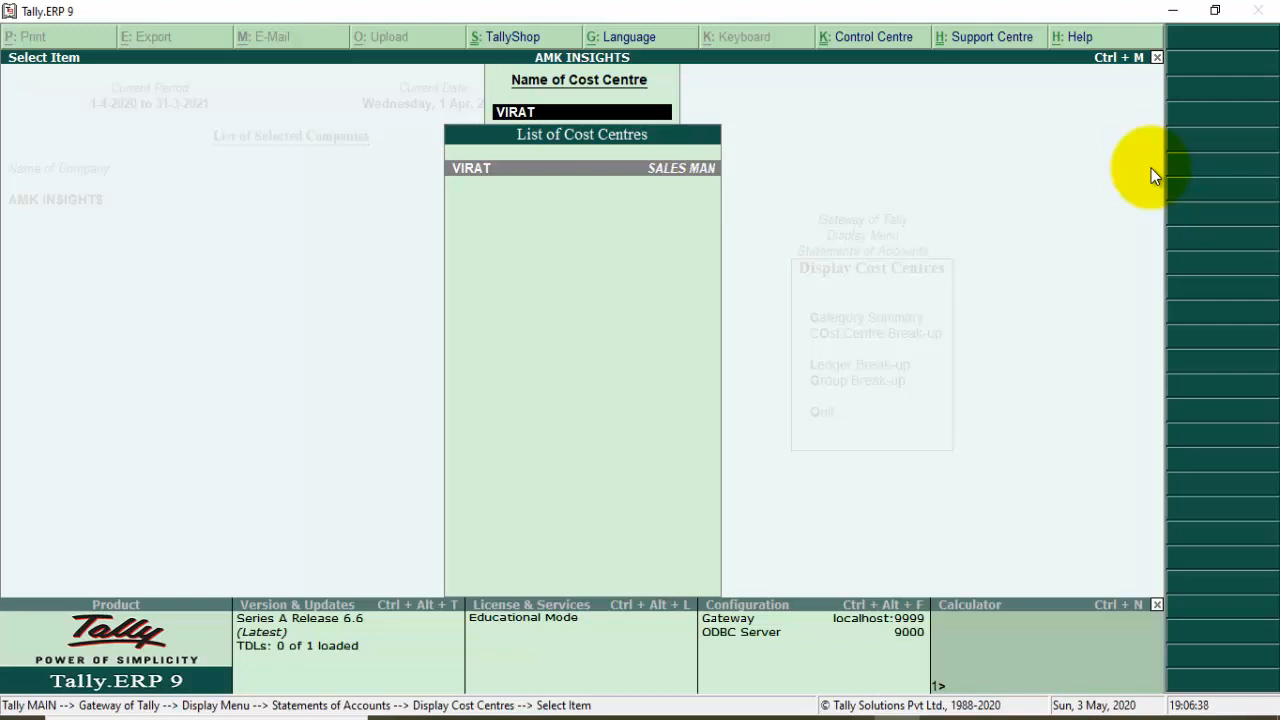
key("Escape")
key("Escape")
key("Escape")
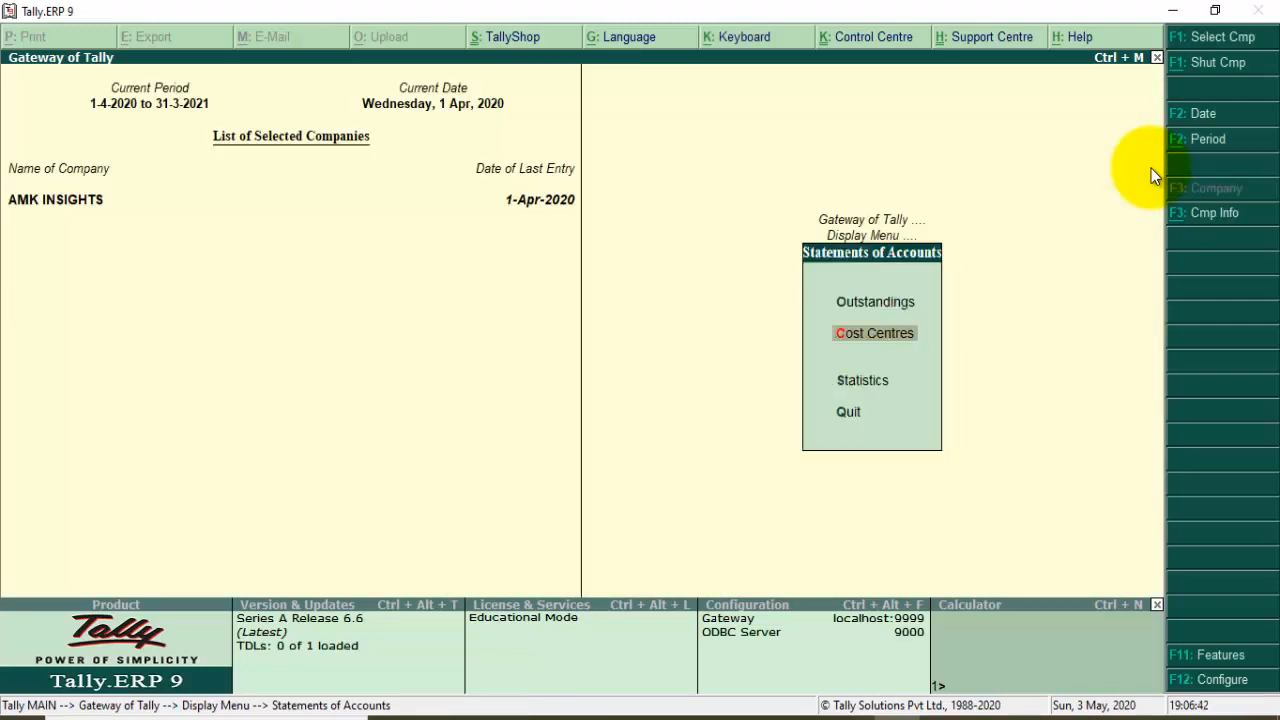
View the cost centre Ledger Break-up for SACHIN ENTERPRISE and return to the Gateway of Tally
key("Return")
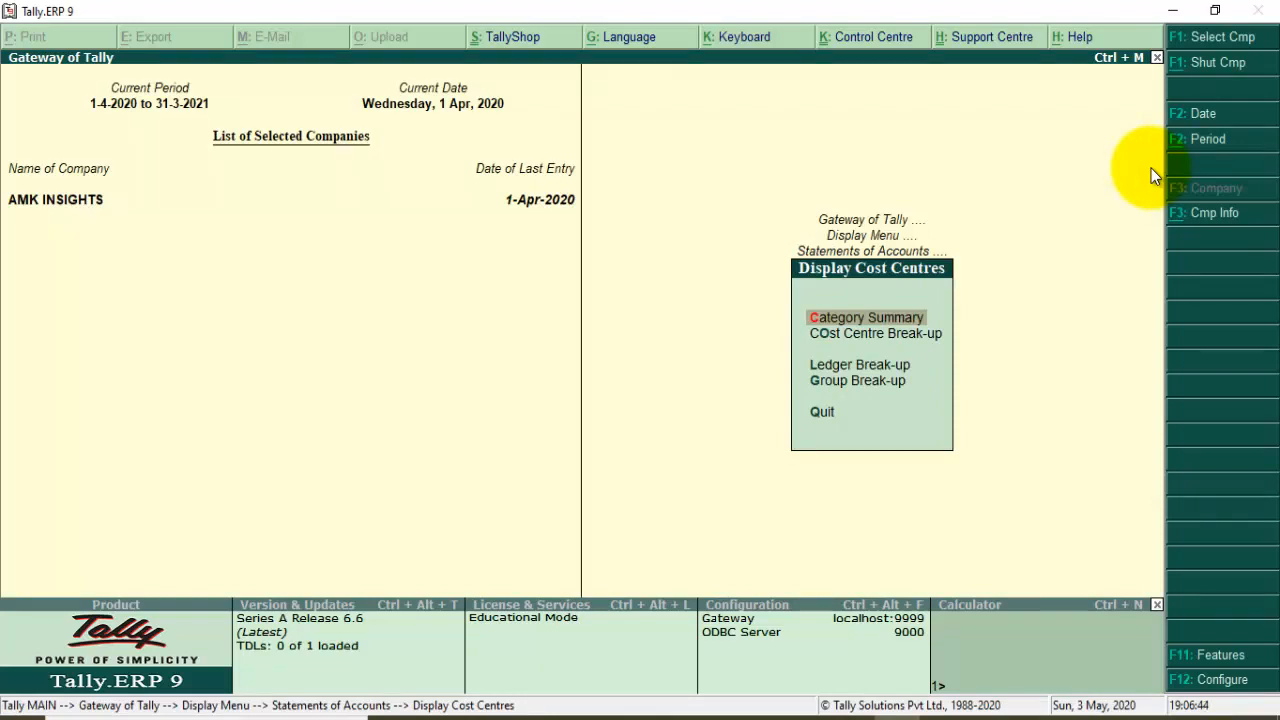
key("Down")
key("Down")
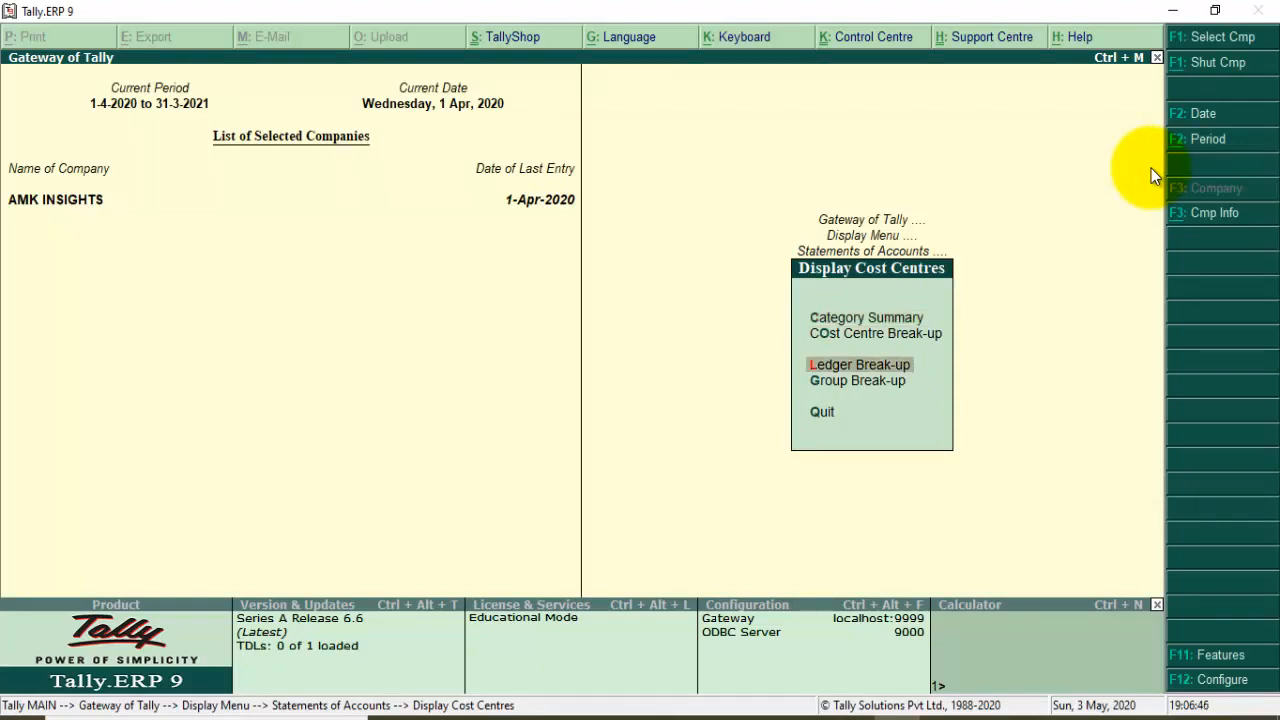
key("Return")
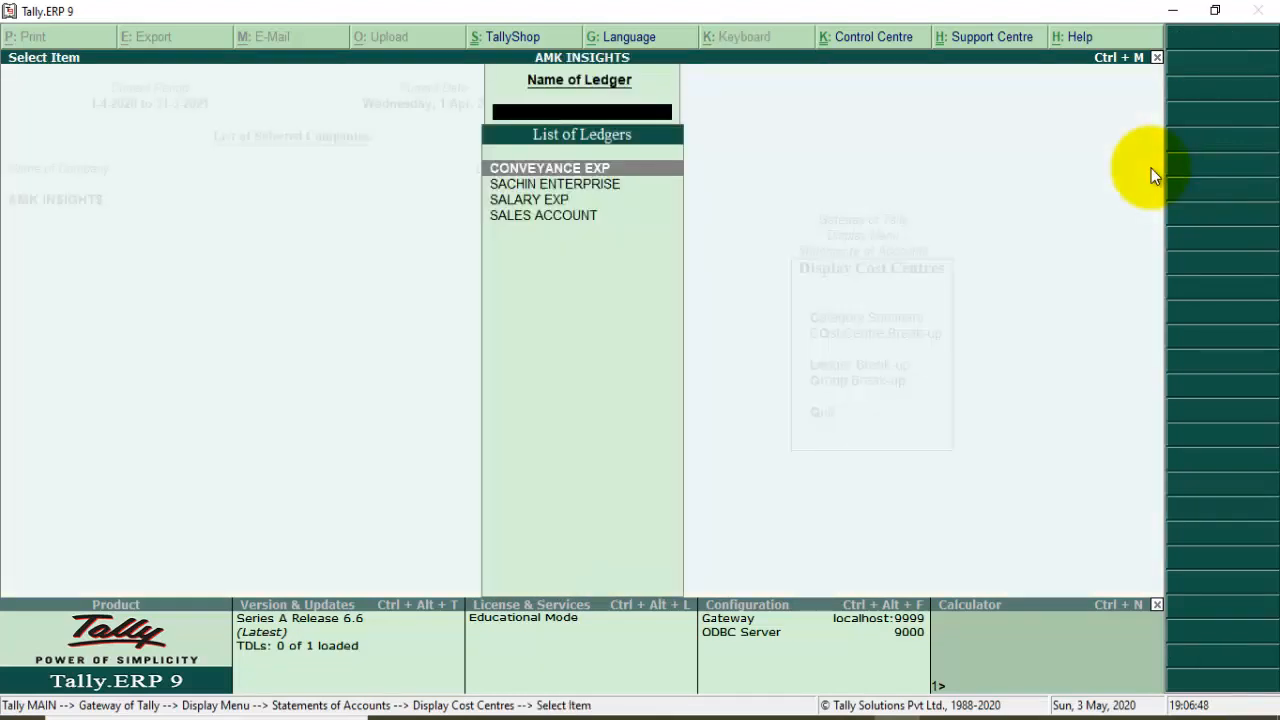
key("Down")
key("Return")
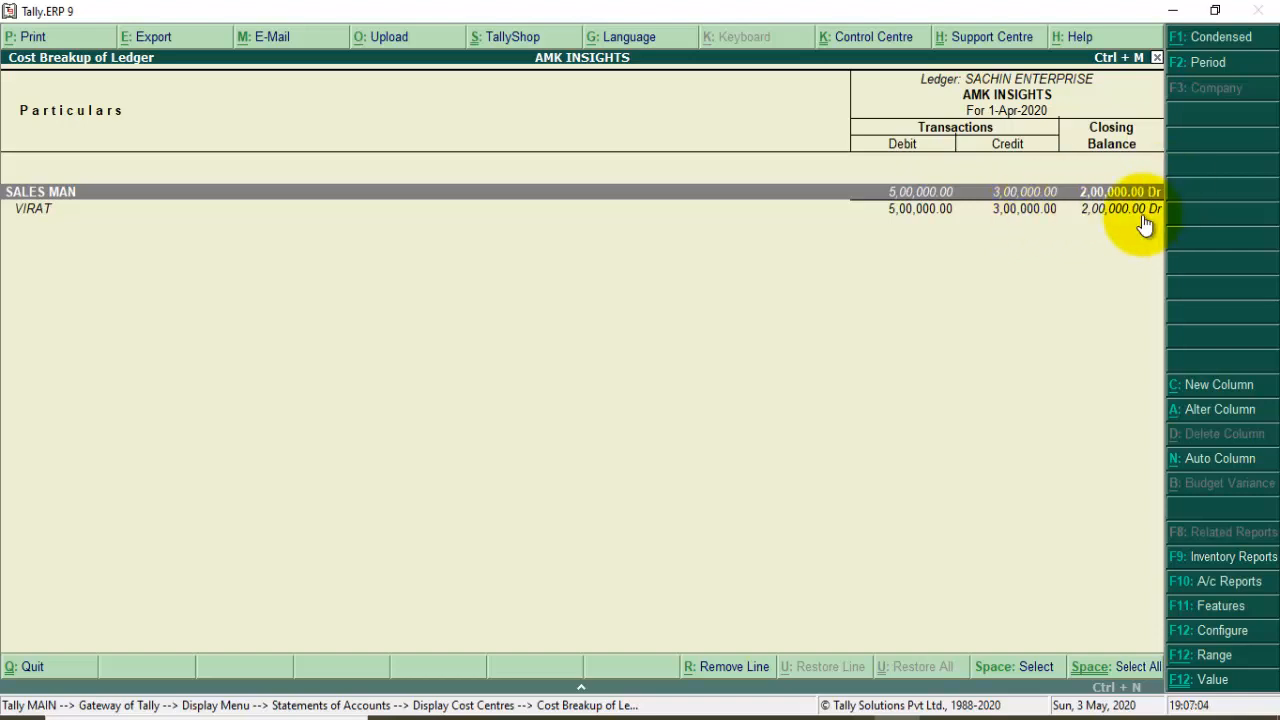
key("Escape")
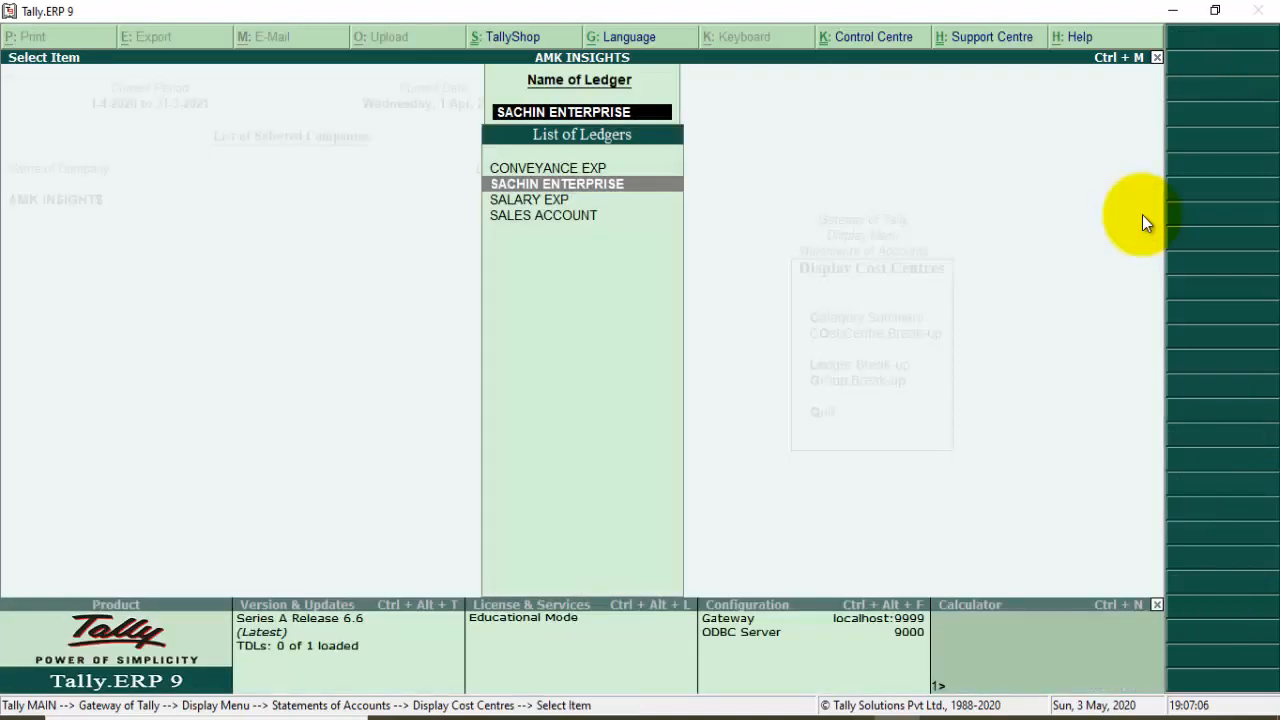
key("Escape")
key("Escape")
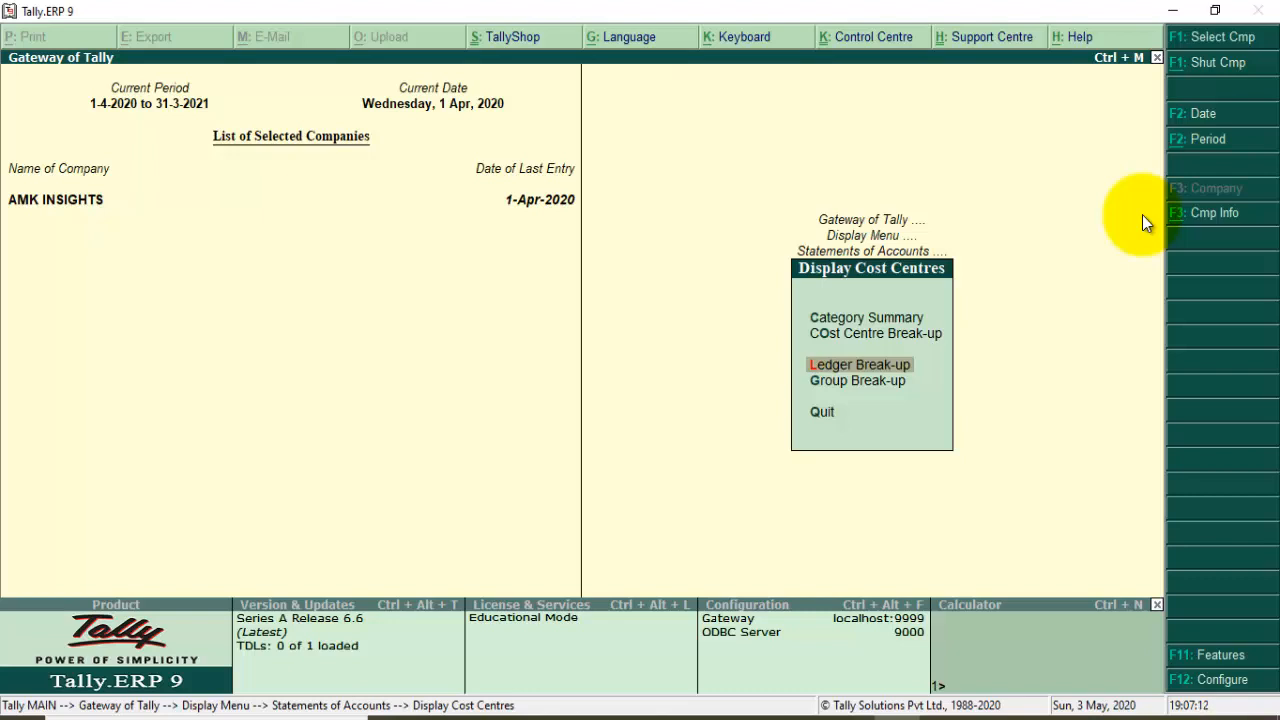
key("Escape")
key("Escape")
key("Escape")
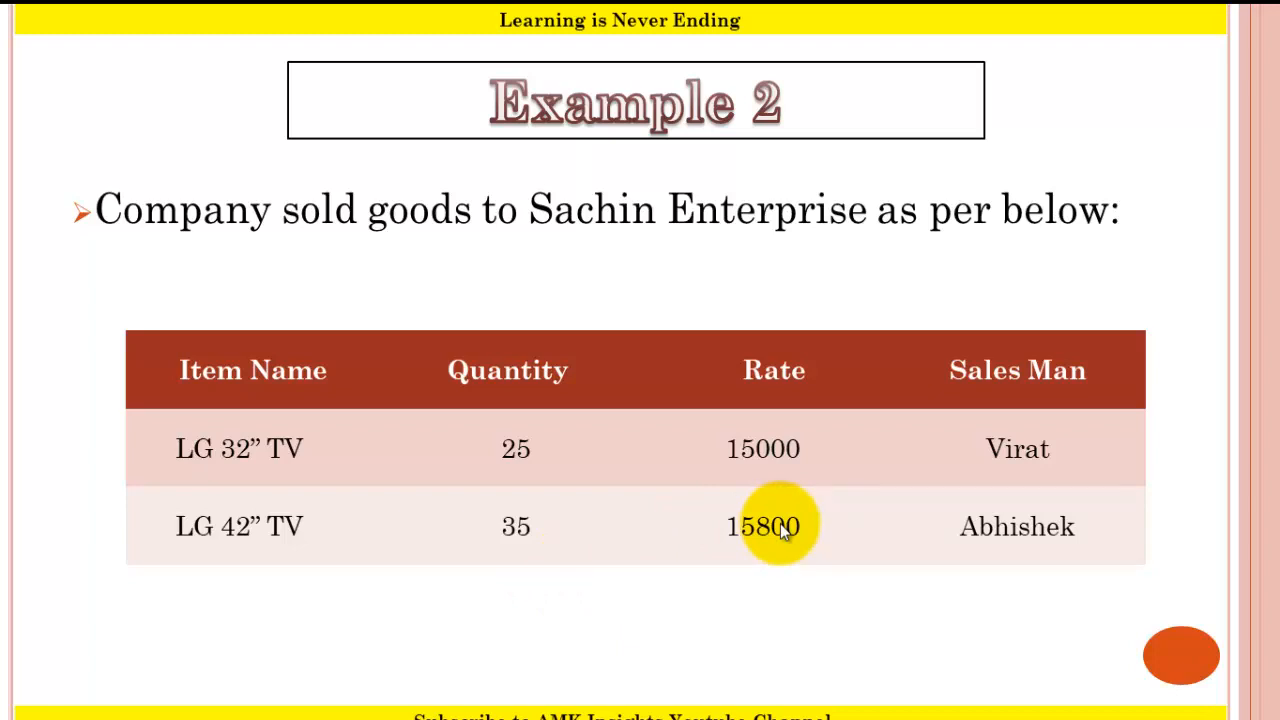
Switch back to Tally and create a Primary cost centre in the SALES MAN category for the second salesman, leaving cost centre creation
key("alt+Tab")
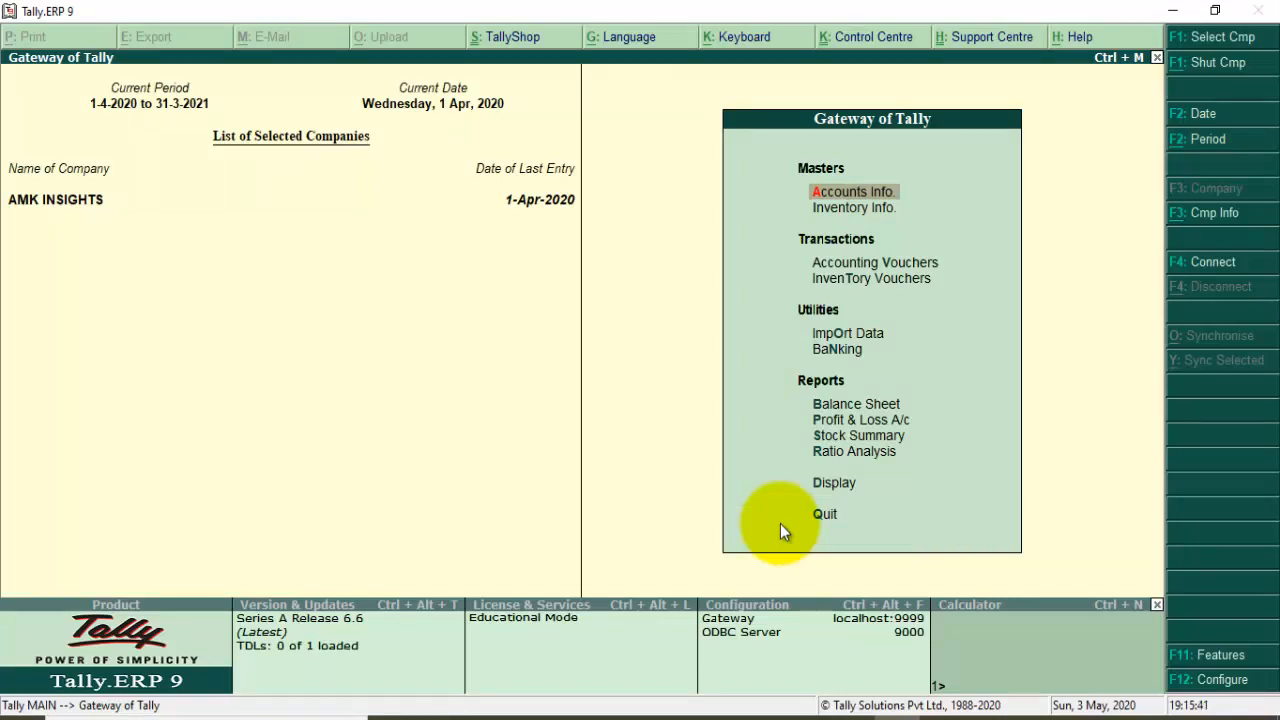
key("Return")
key("Down")
key("Down")
key("Down")
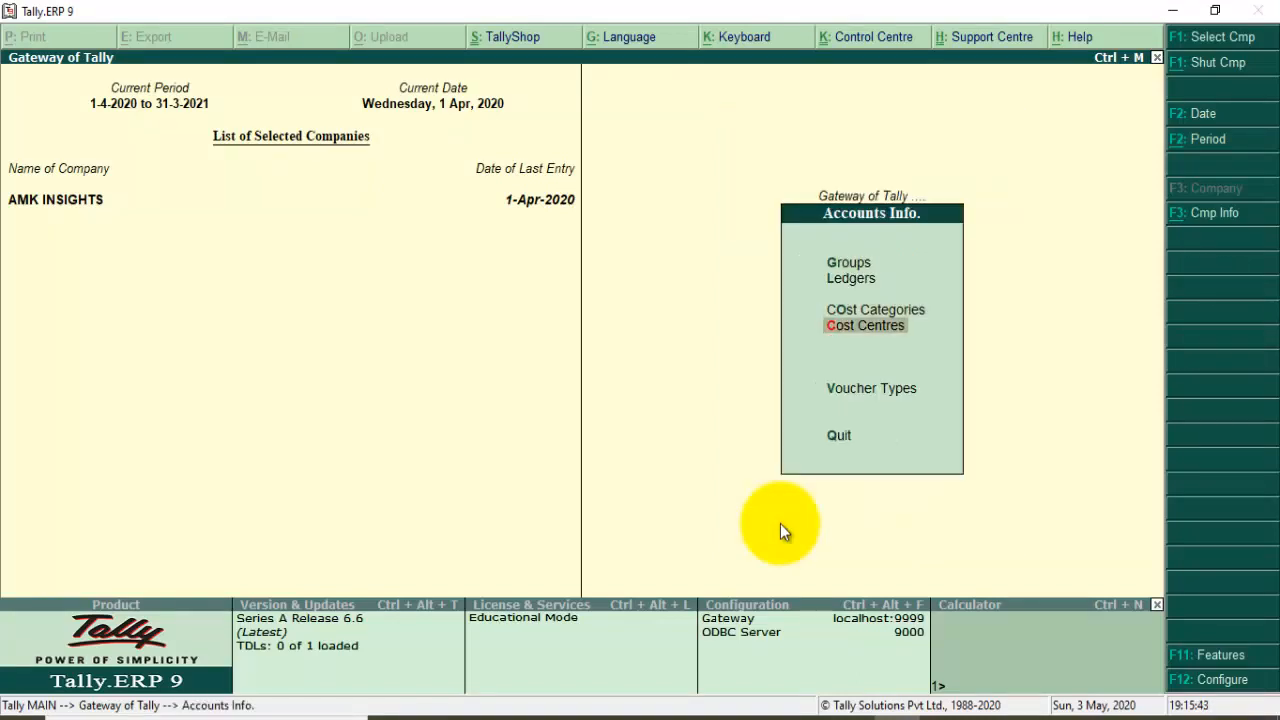
key("Return")
key("Return")
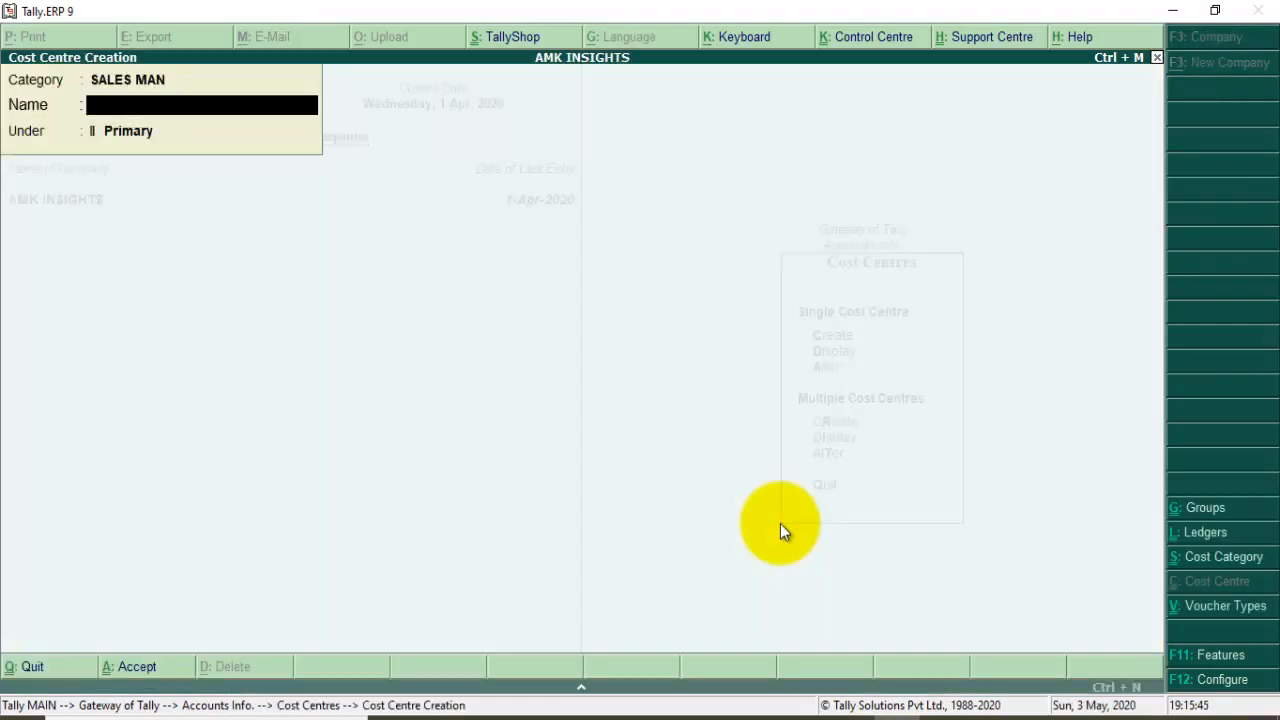
type("ABHISHEK")
key("Return")
key("Return")
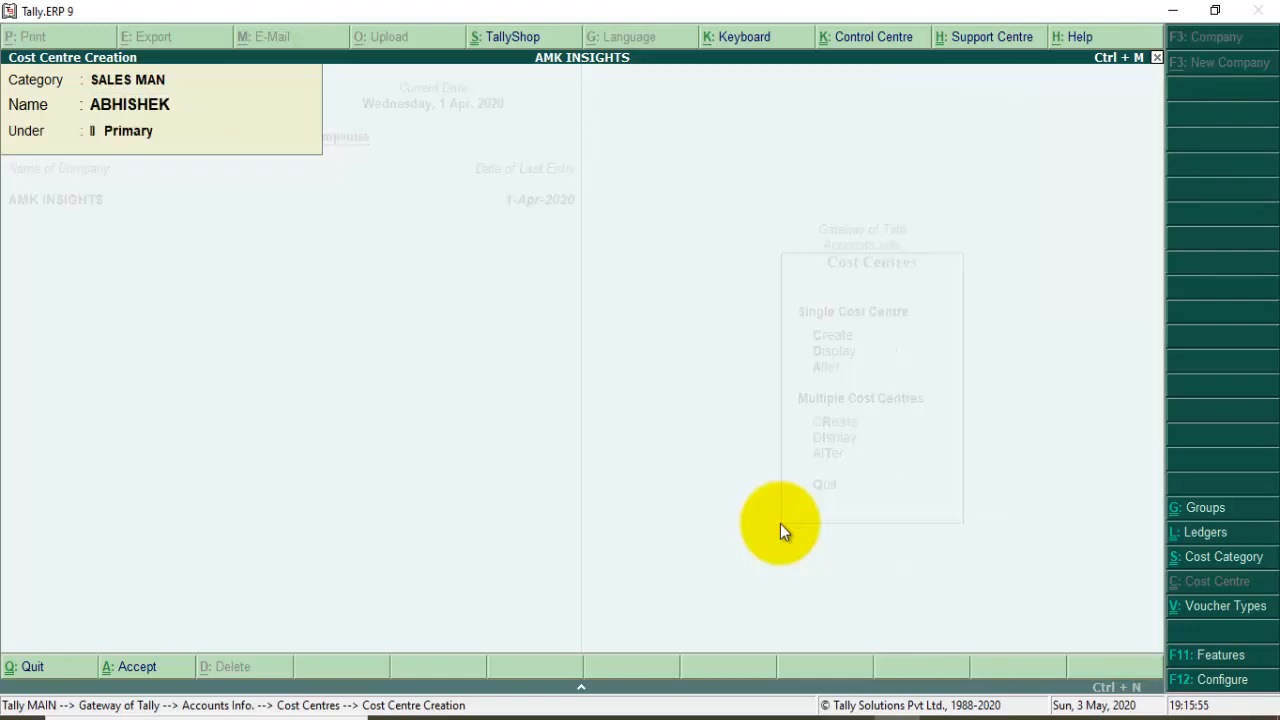
key("Return")
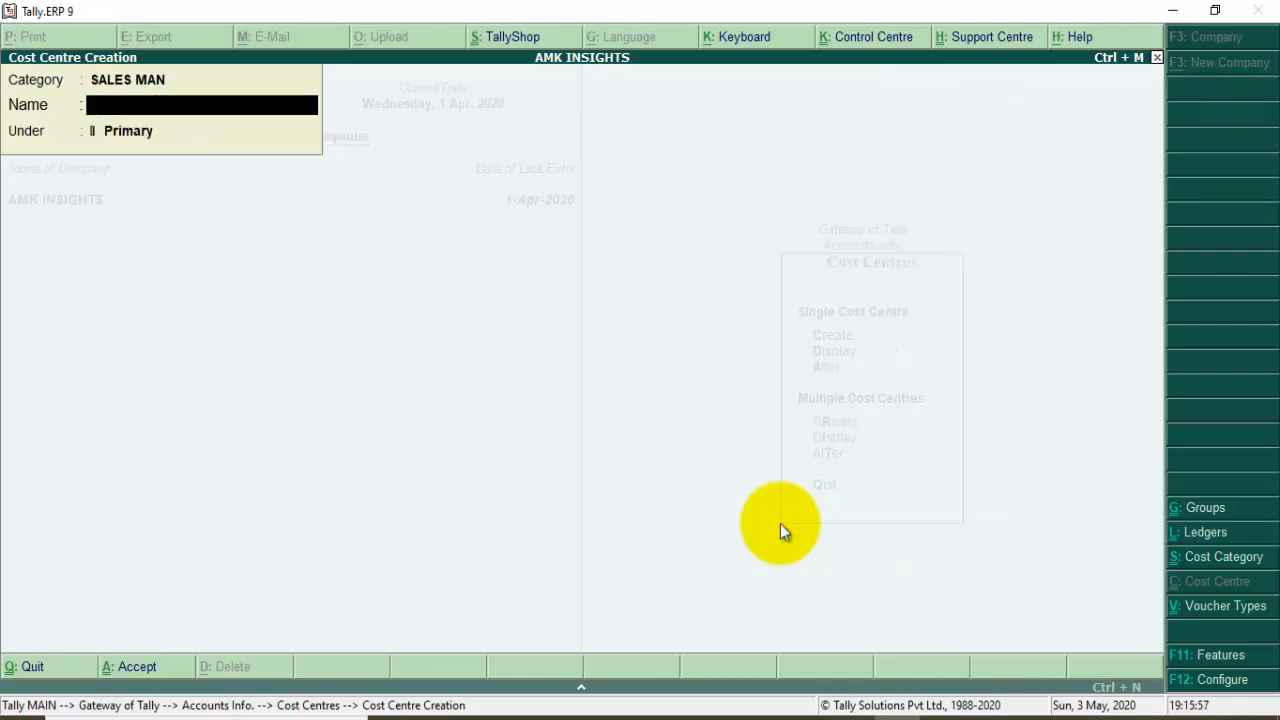
key("Escape")
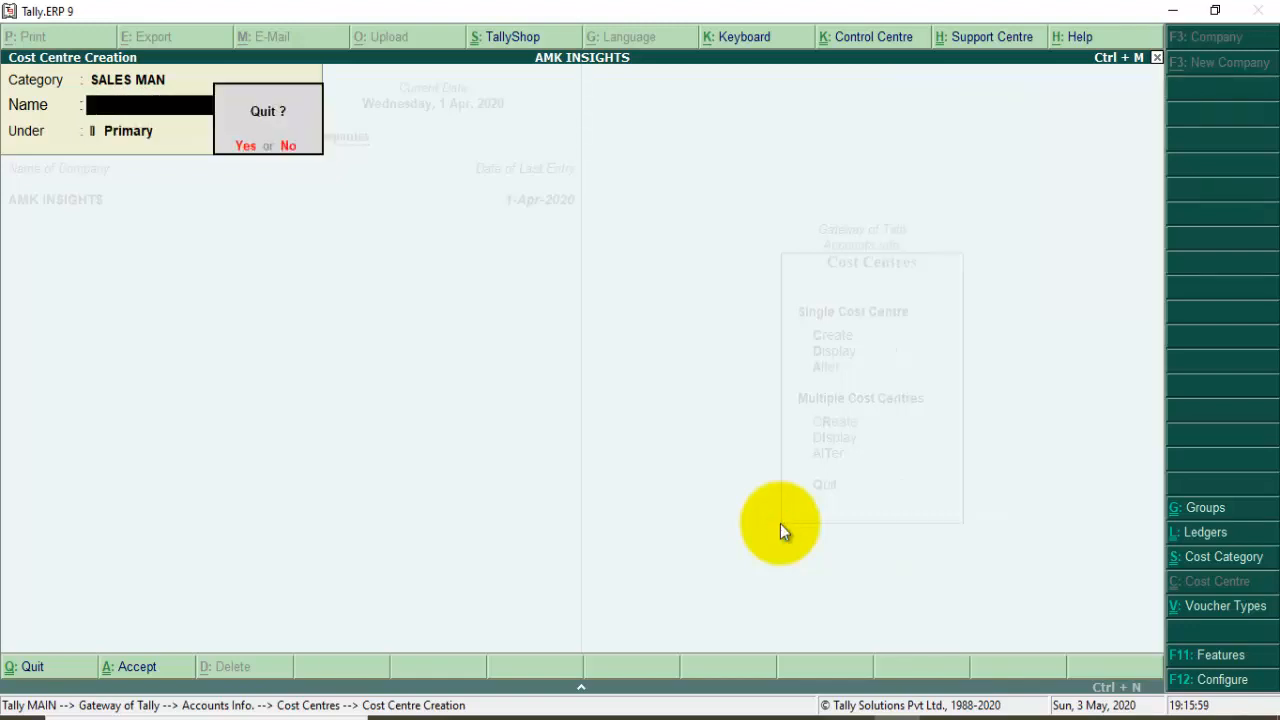
key("Return")
key("Escape")
key("Escape")
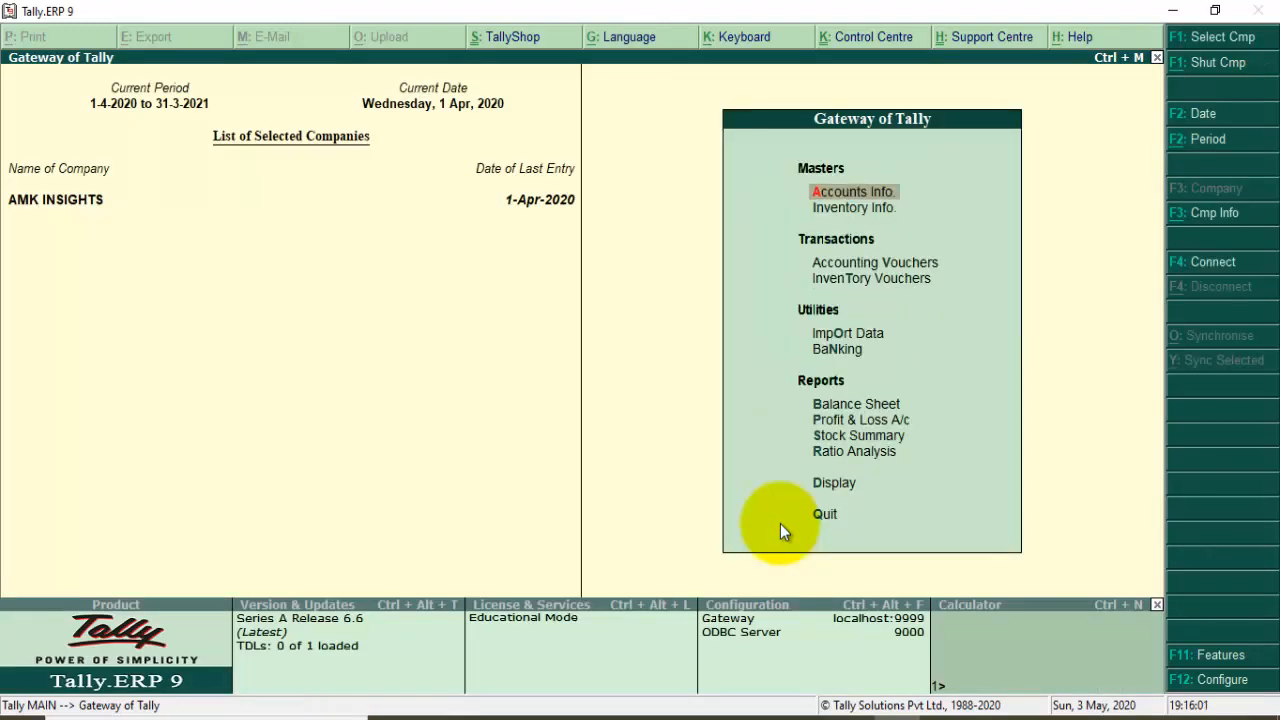
Start a sales voucher dated 1-Apr-2020 with reference number 3213 and party SACHIN ENTERPRISE, accepting the party details without dispatch or order information
key("Down")
key("Down")
key("Down")
key("Up")
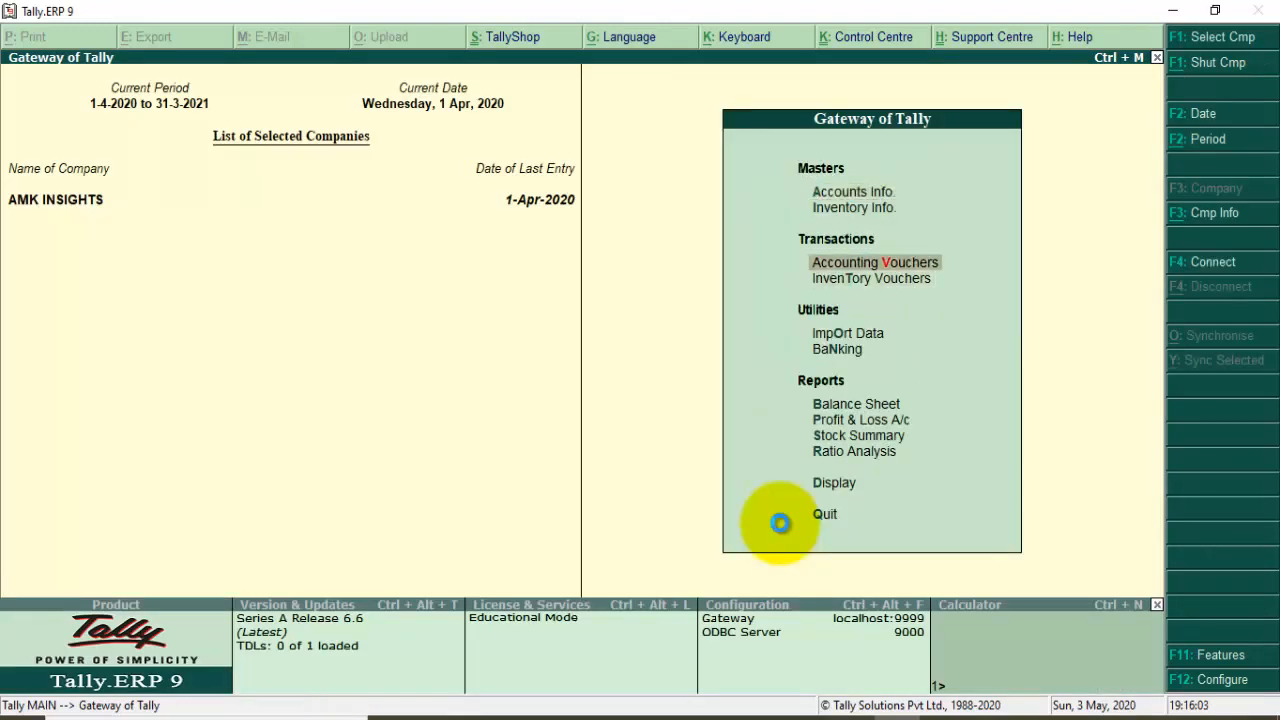
key("Return")
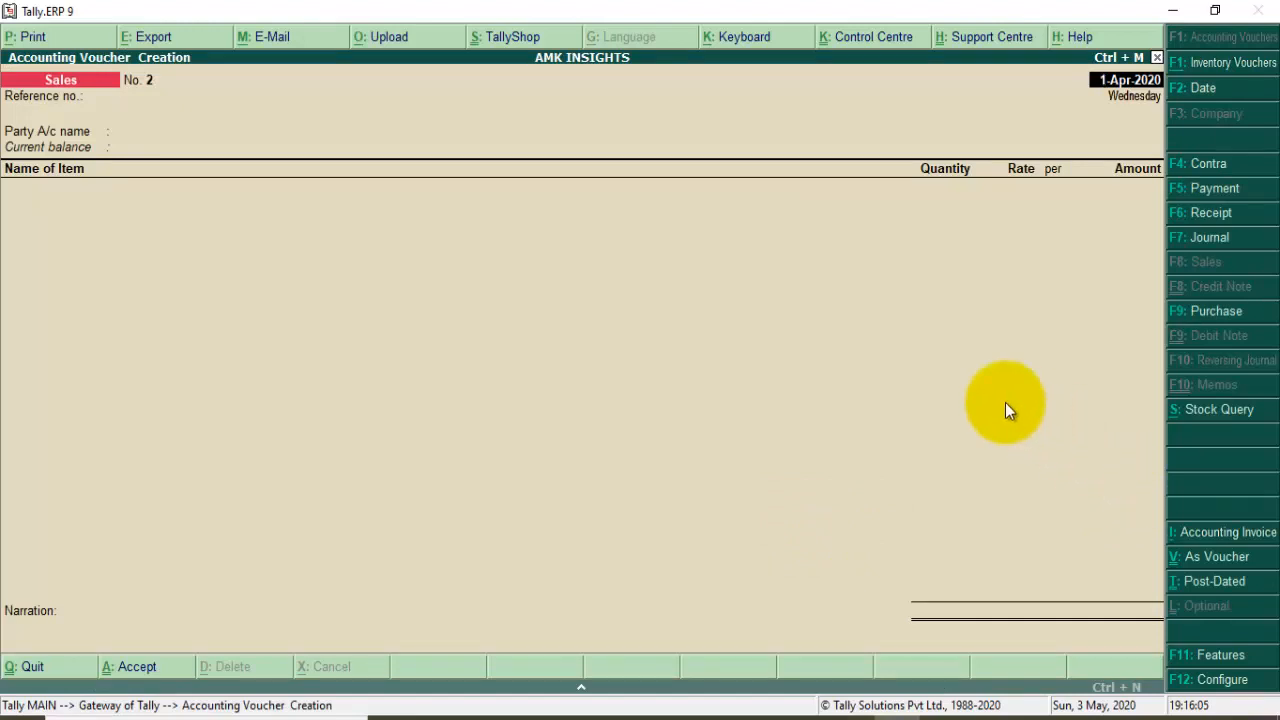
key("Return")
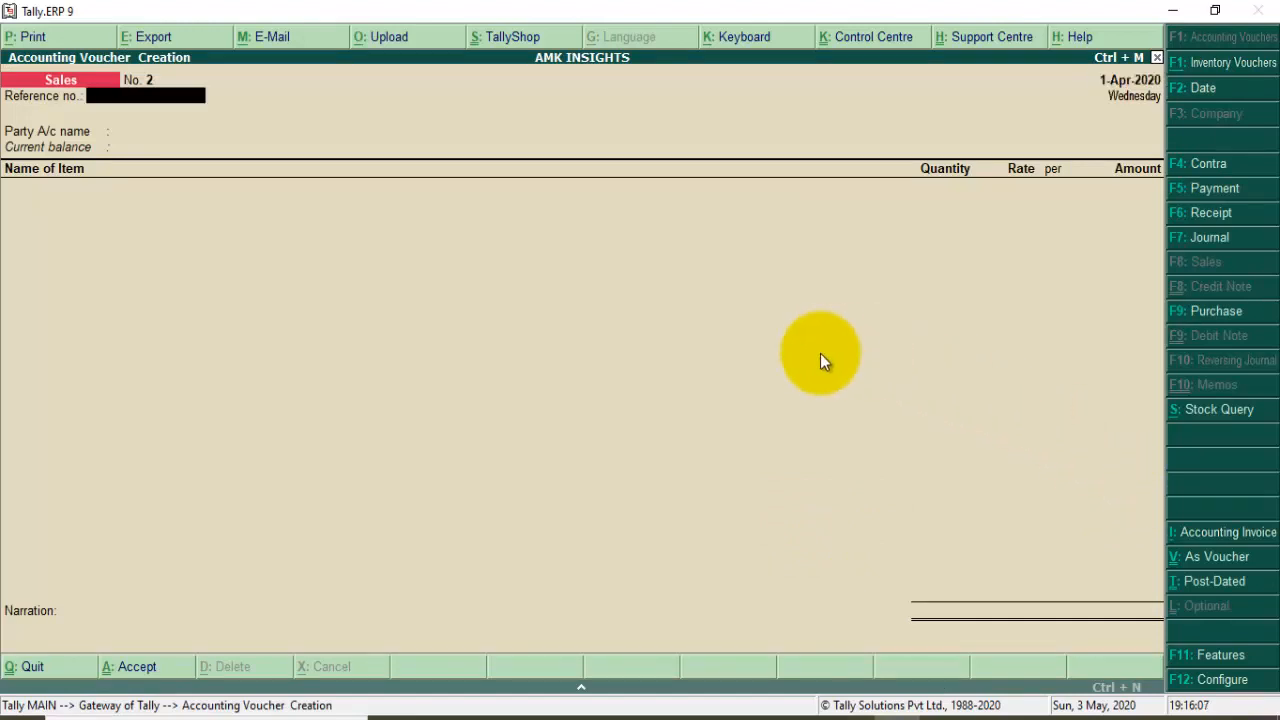
type("3213")
key("Return")
key("Down")
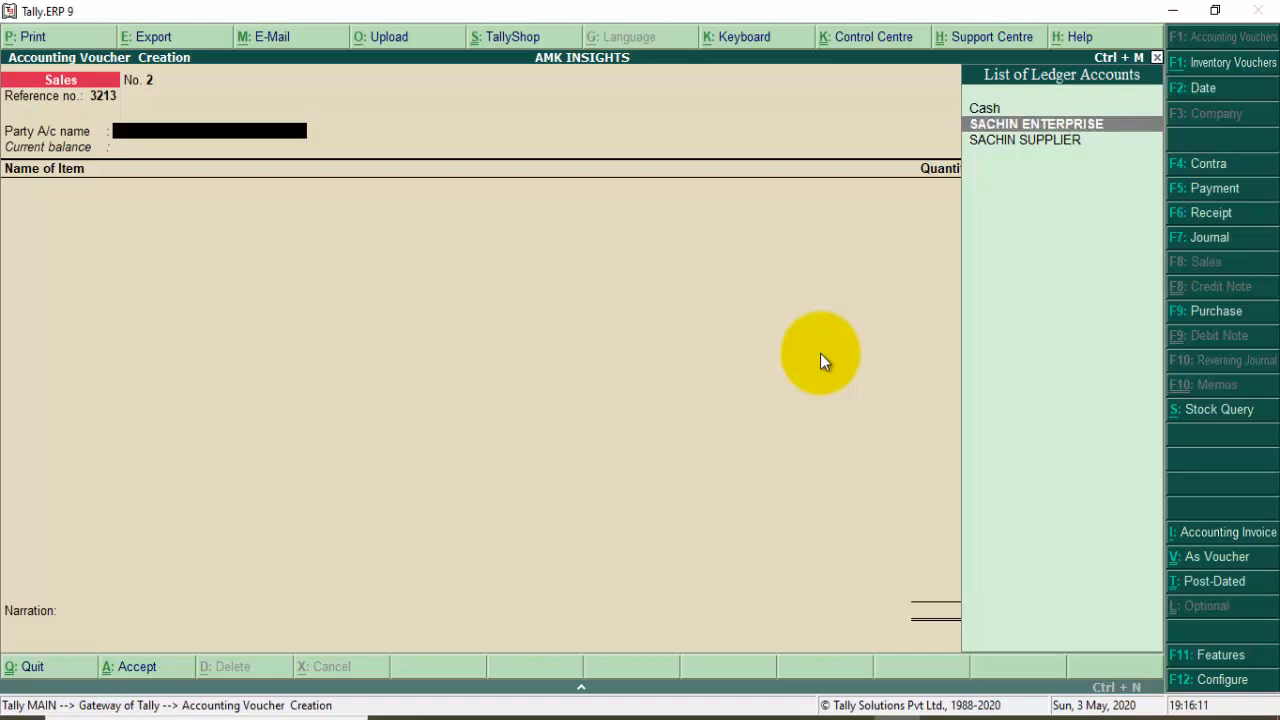
key("Return")
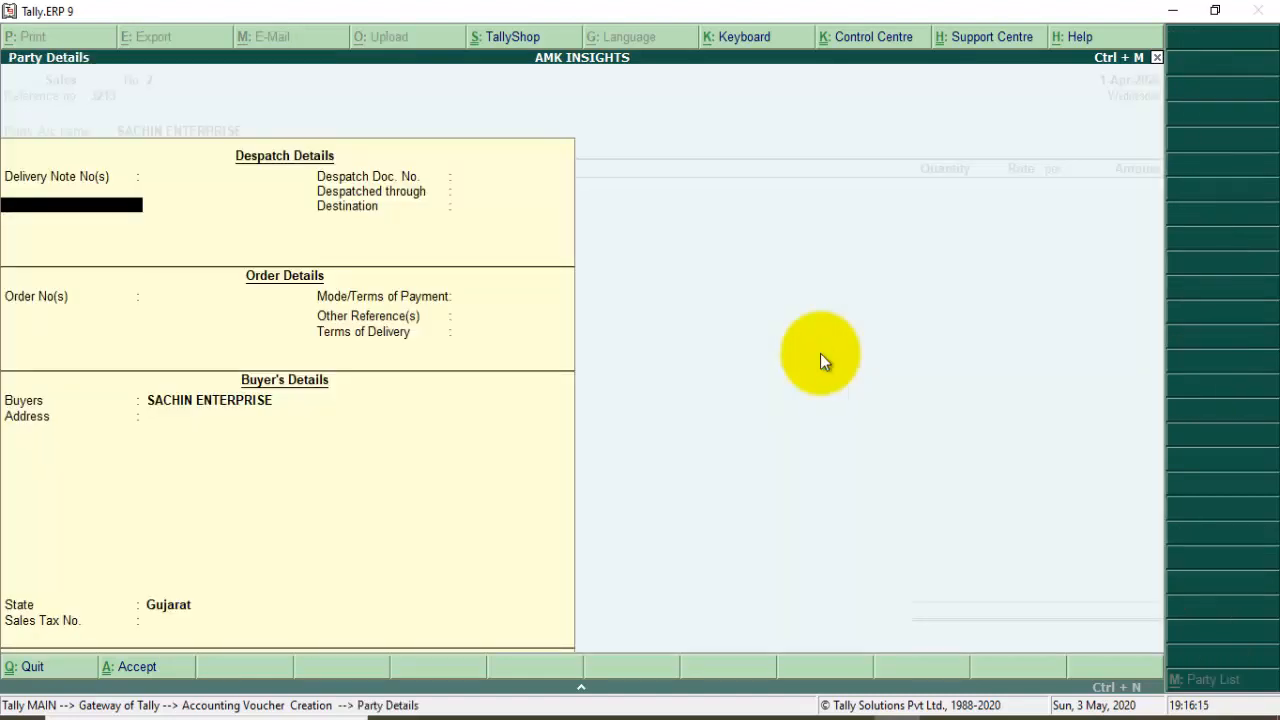
key("ctrl+a")
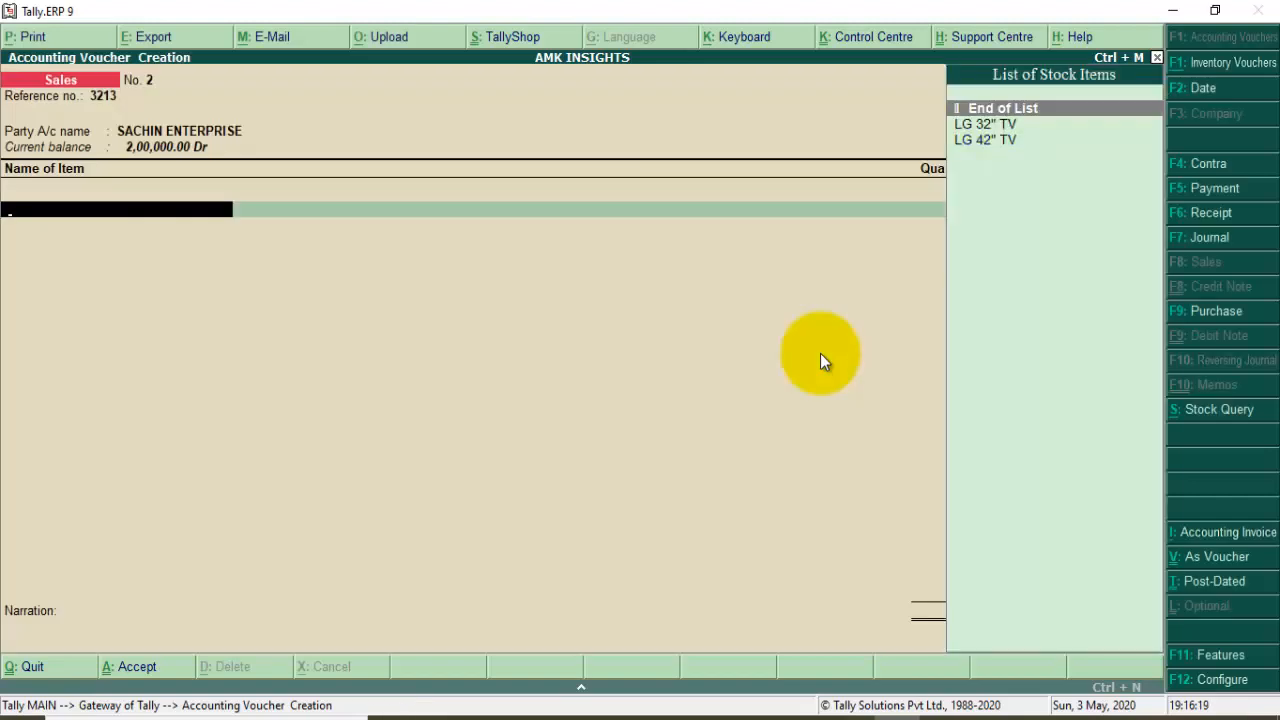
Add the item LG 32" TV to the sales voucher with a quantity of 25 NOS at a rate of 15,000
key("Down")
key("Return")
key("Return")
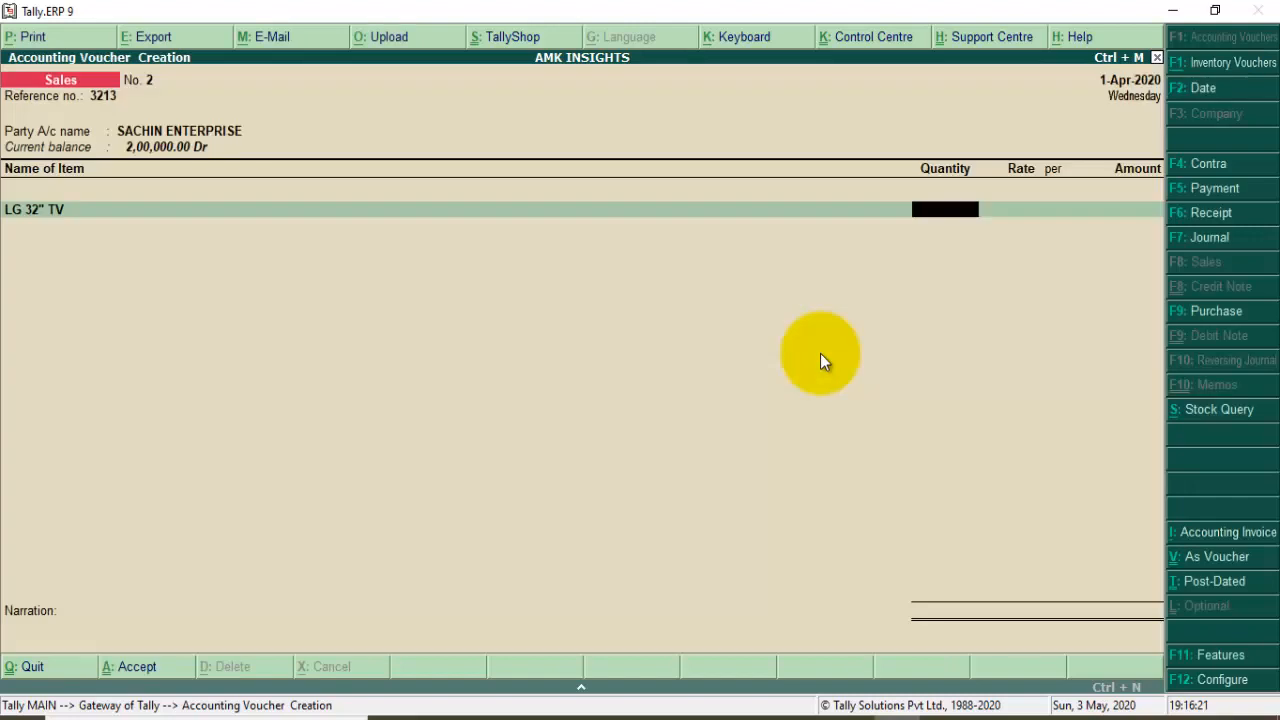
type("25")
key("Return")
type("1")
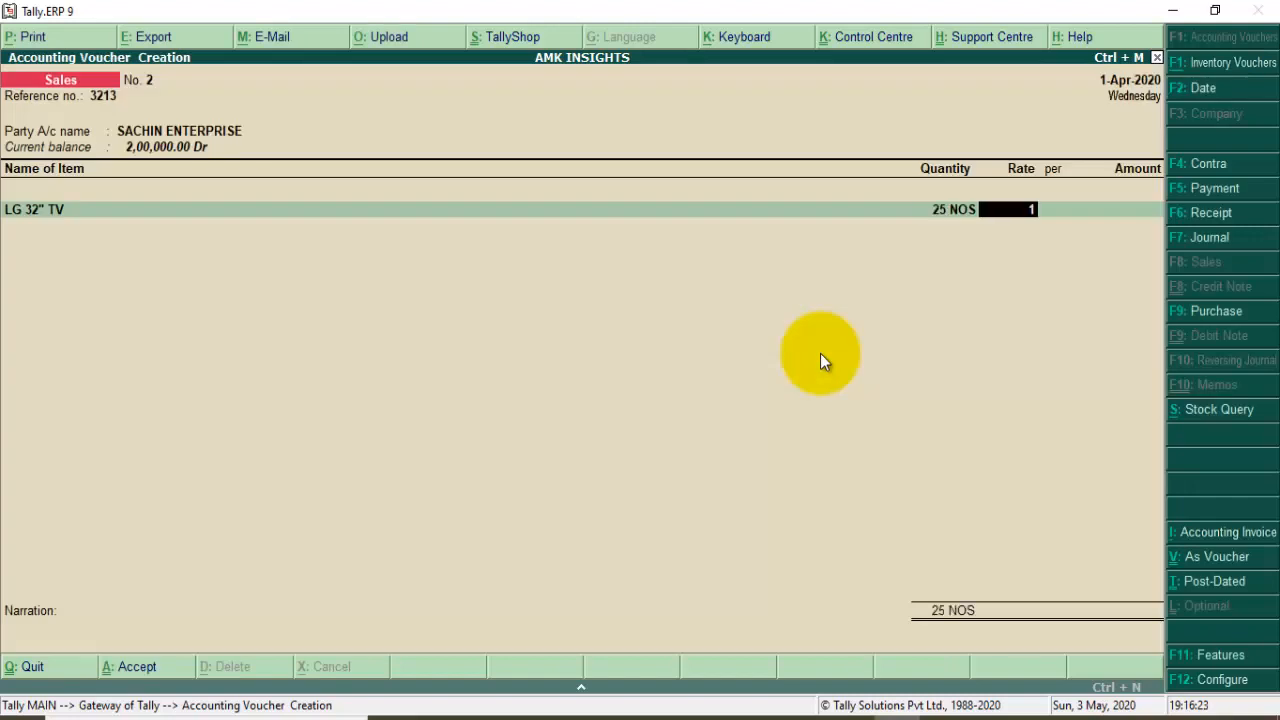
type("5,0000")
key("Return")
key("Return")
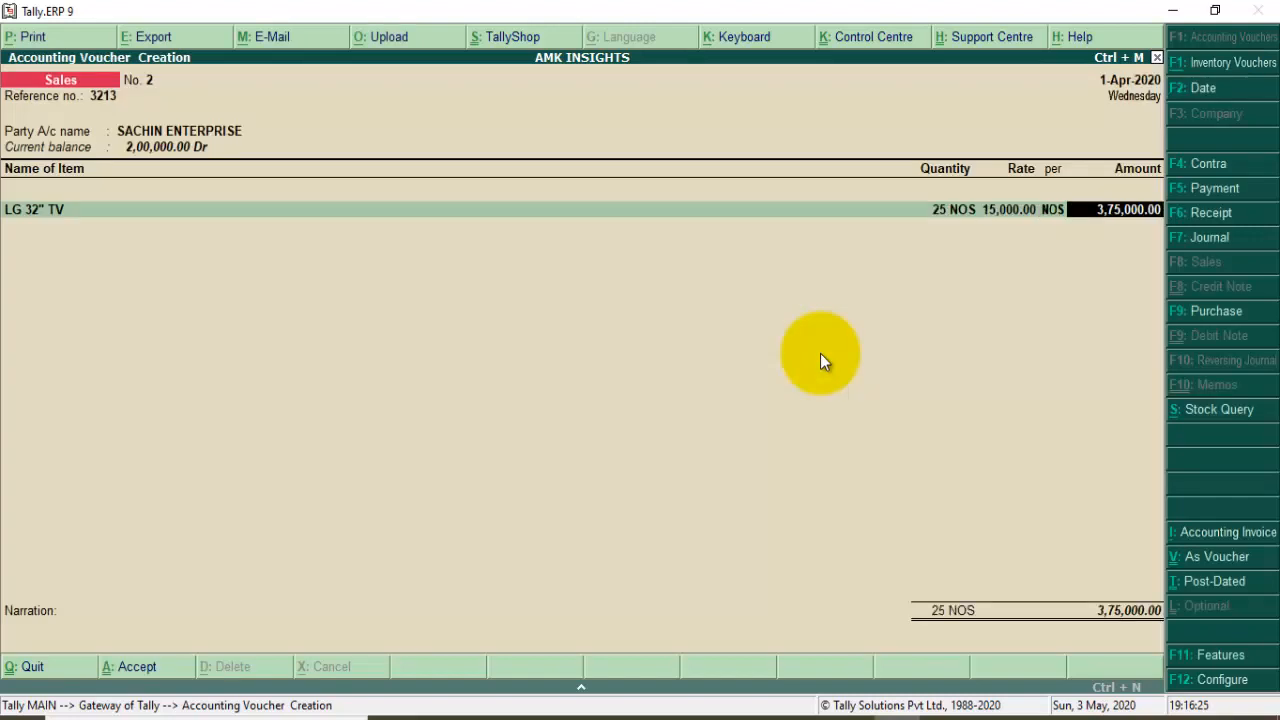
key("Return")
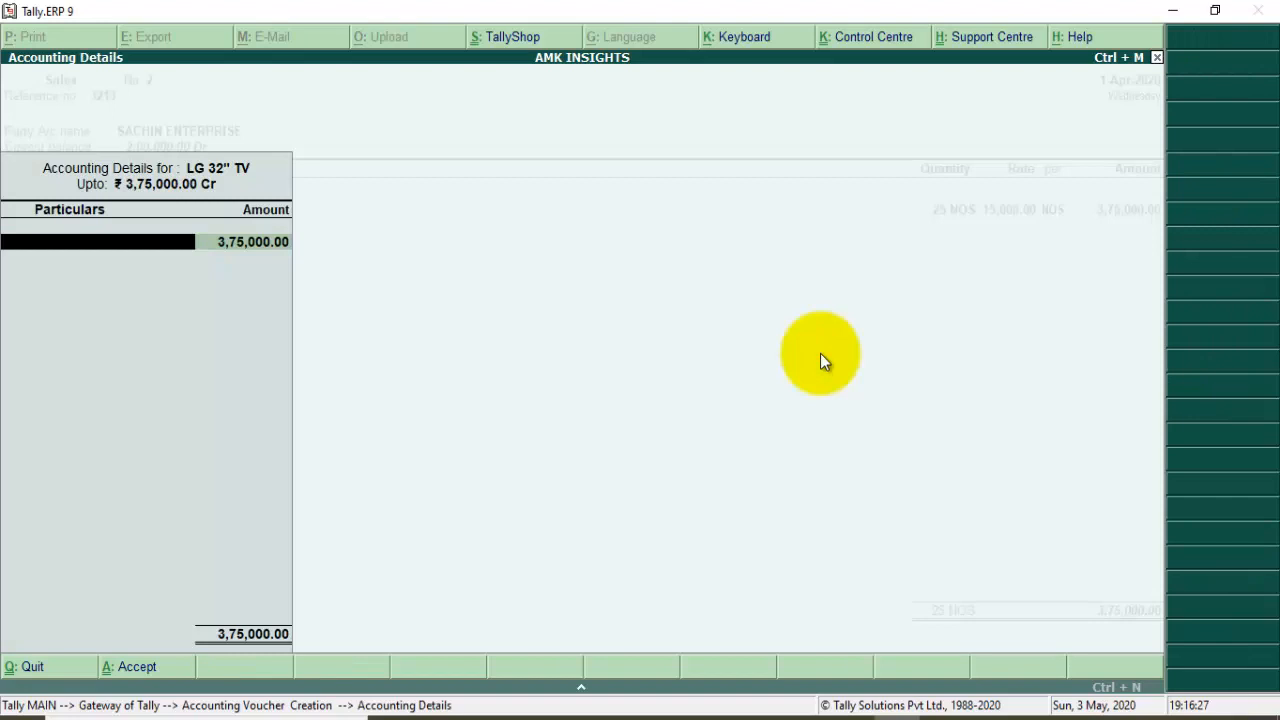
Post the LG 32" TV amount to SALES ACCOUNT and allocate it fully to the first salesman's cost centre in the SALES MAN category
key("Return")
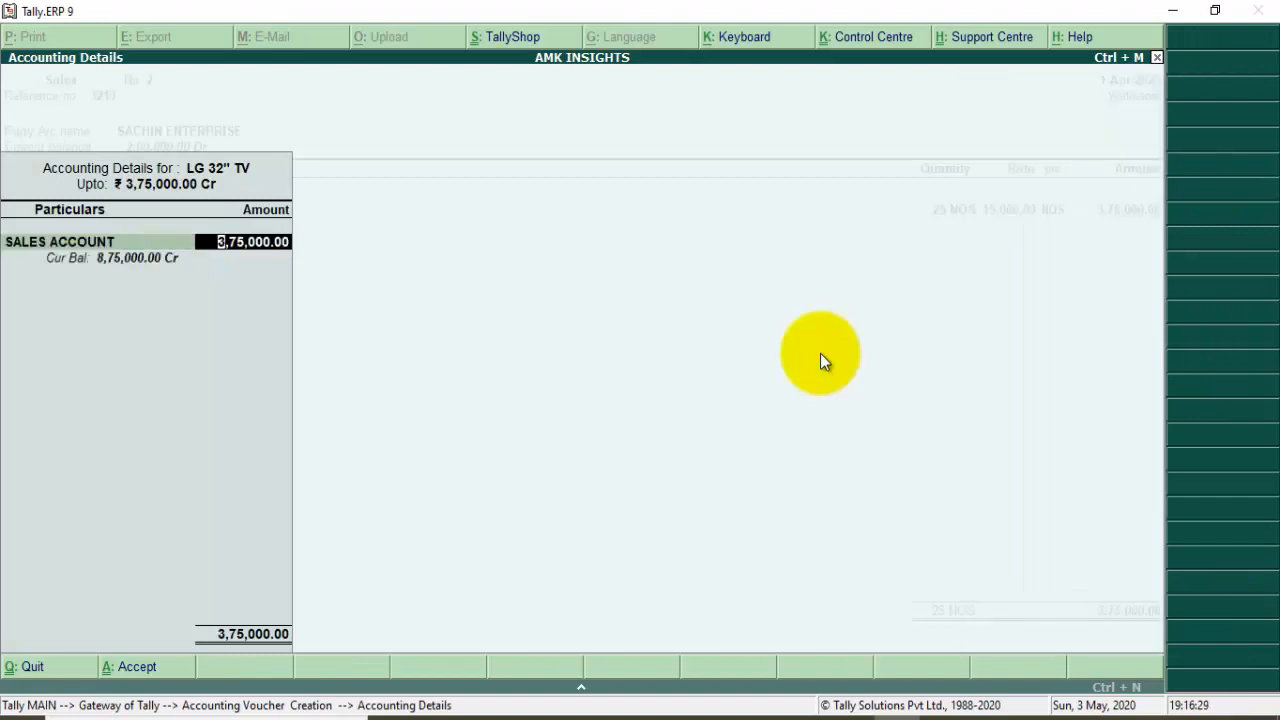
key("Return")
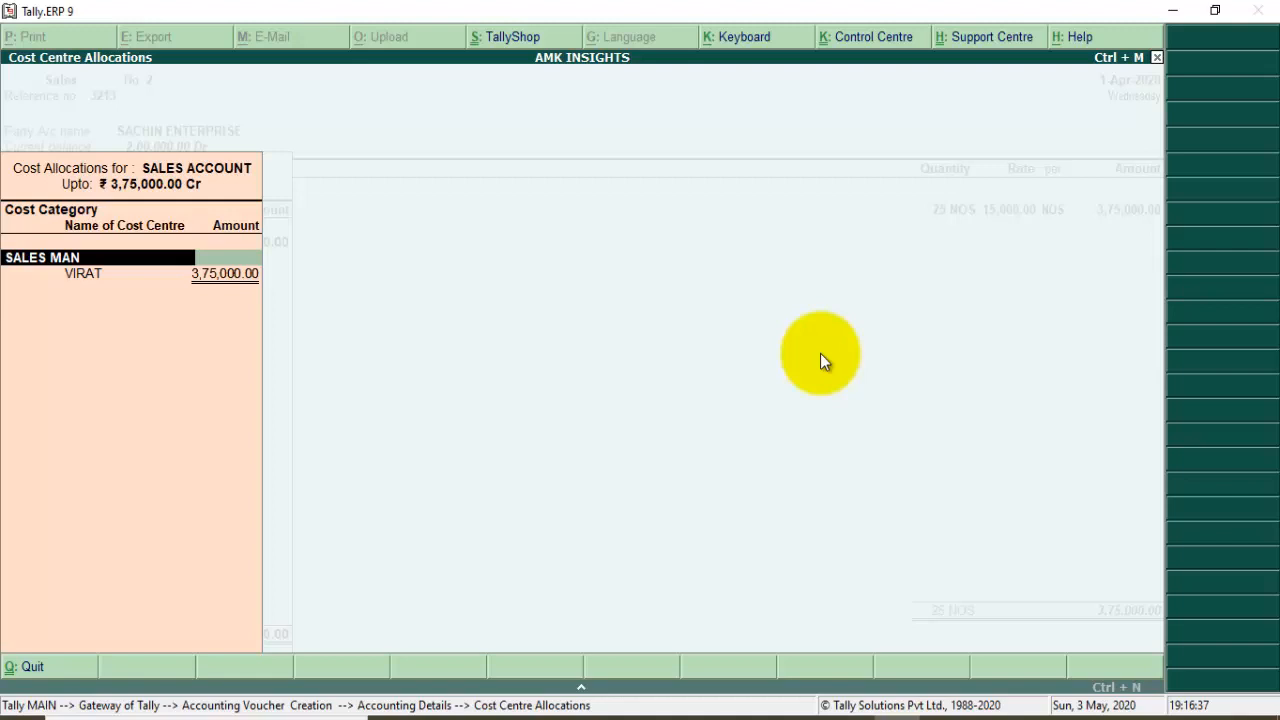
key("Return")
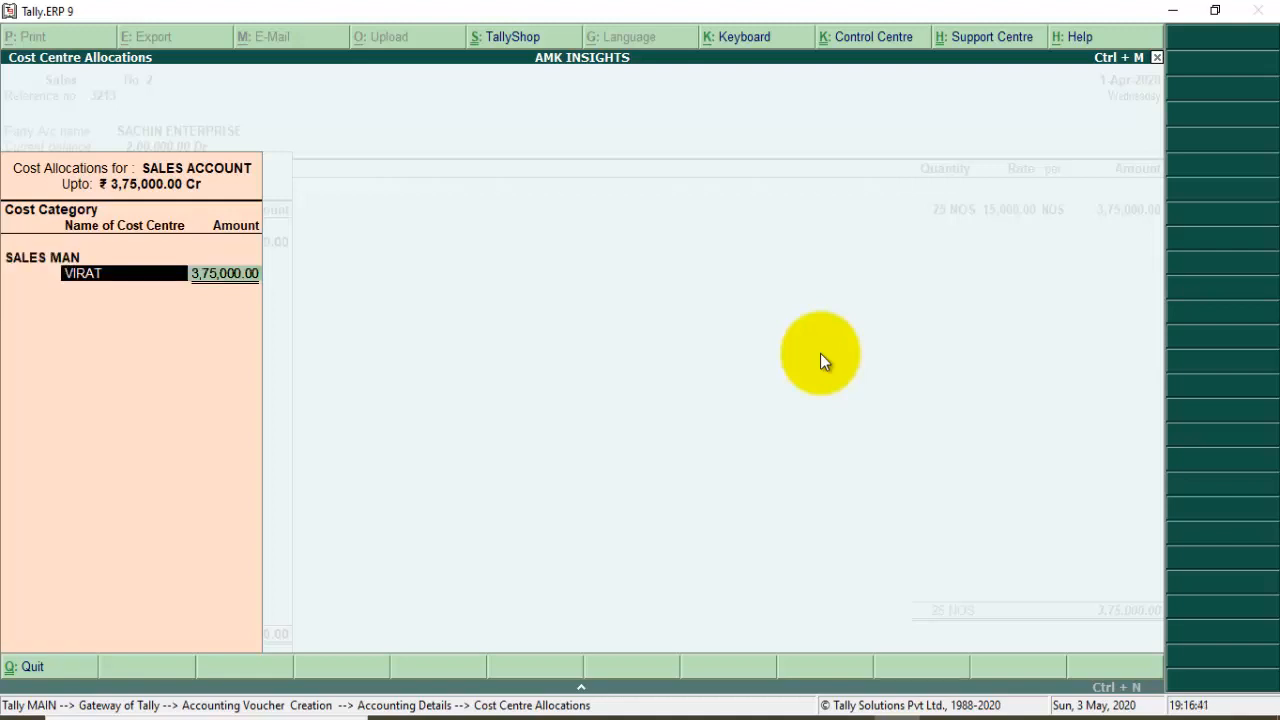
key("Return")
key("Return")
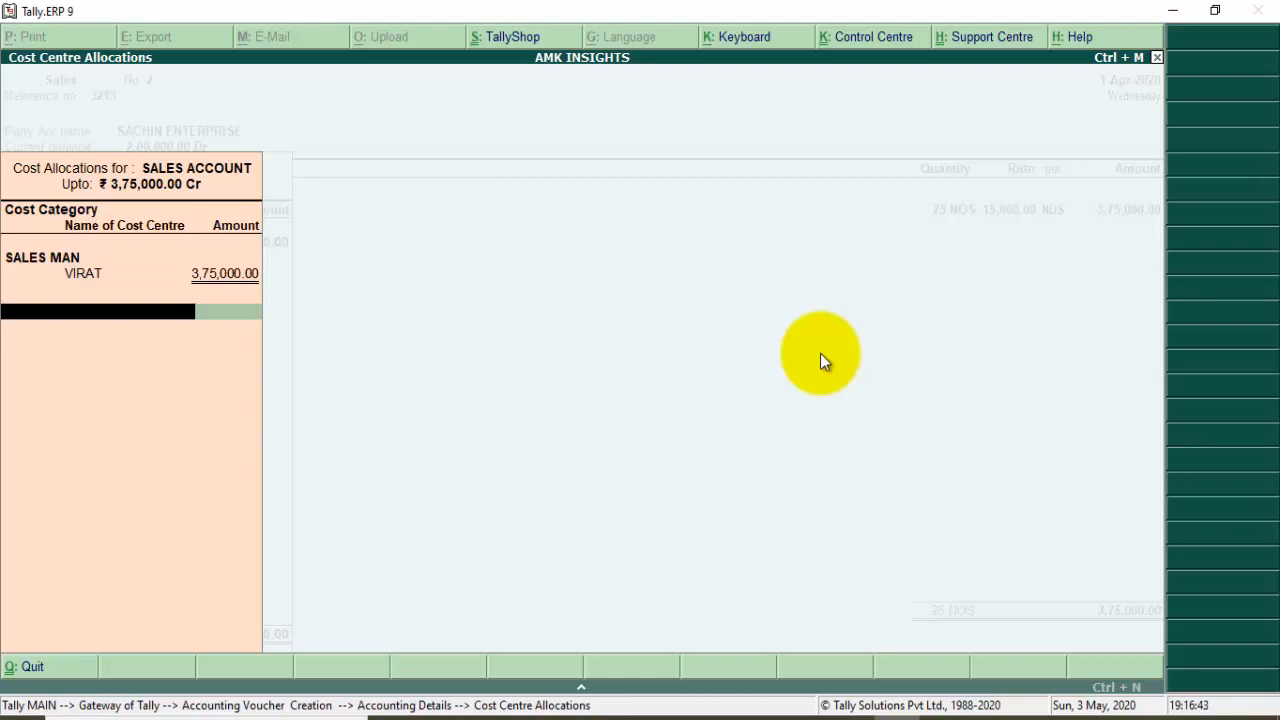
key("Return")
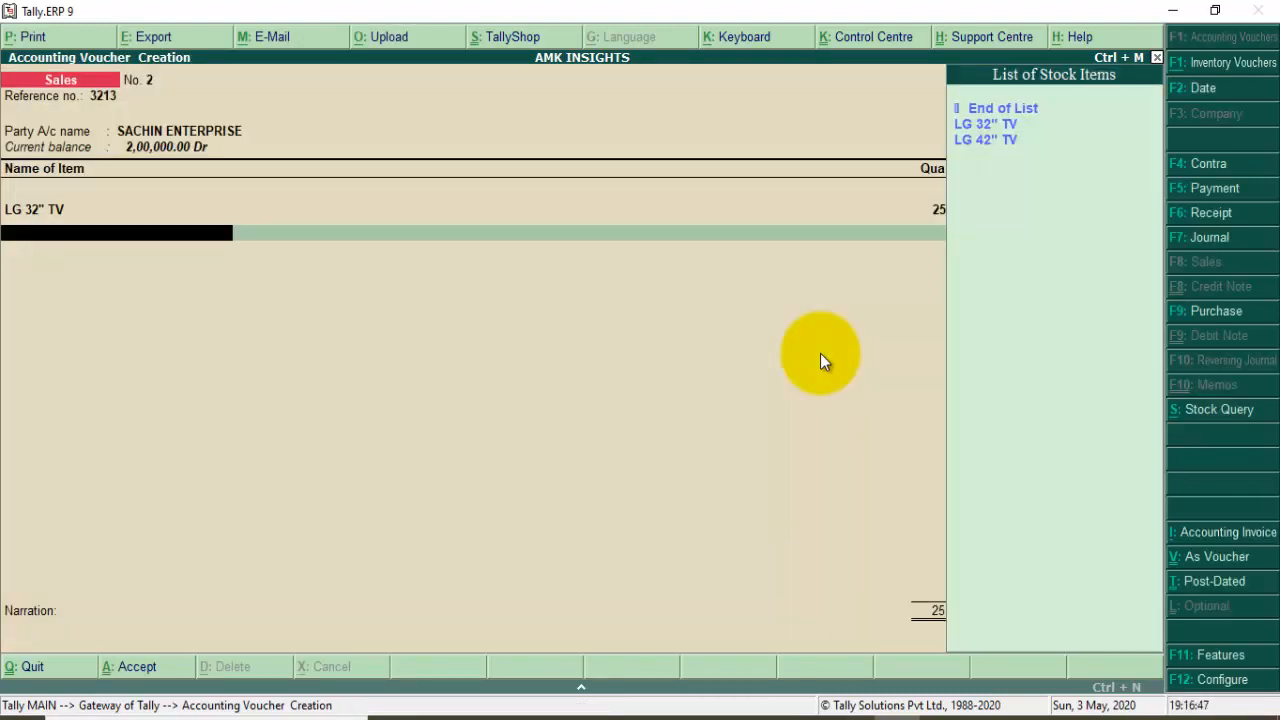
Add the item LG 42" TV to the sales voucher with a quantity of 35 NOS at a rate of 15,800
key("Return")
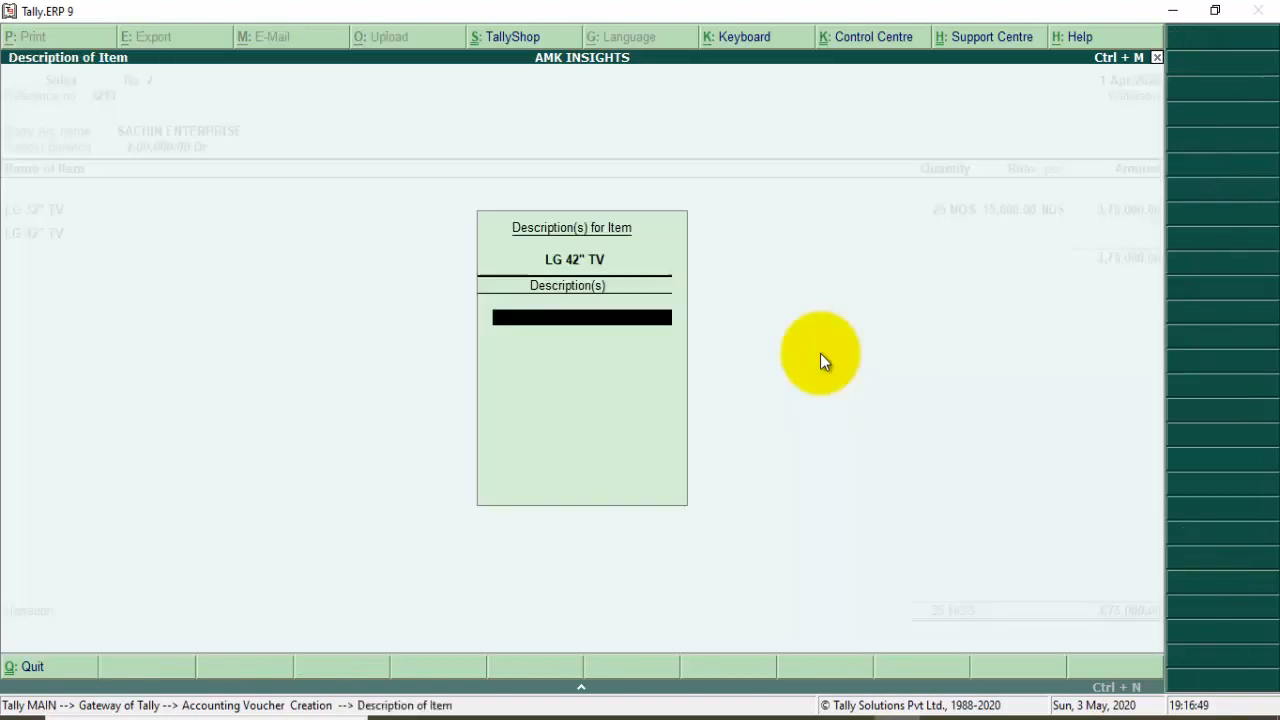
key("Return")
type("35")
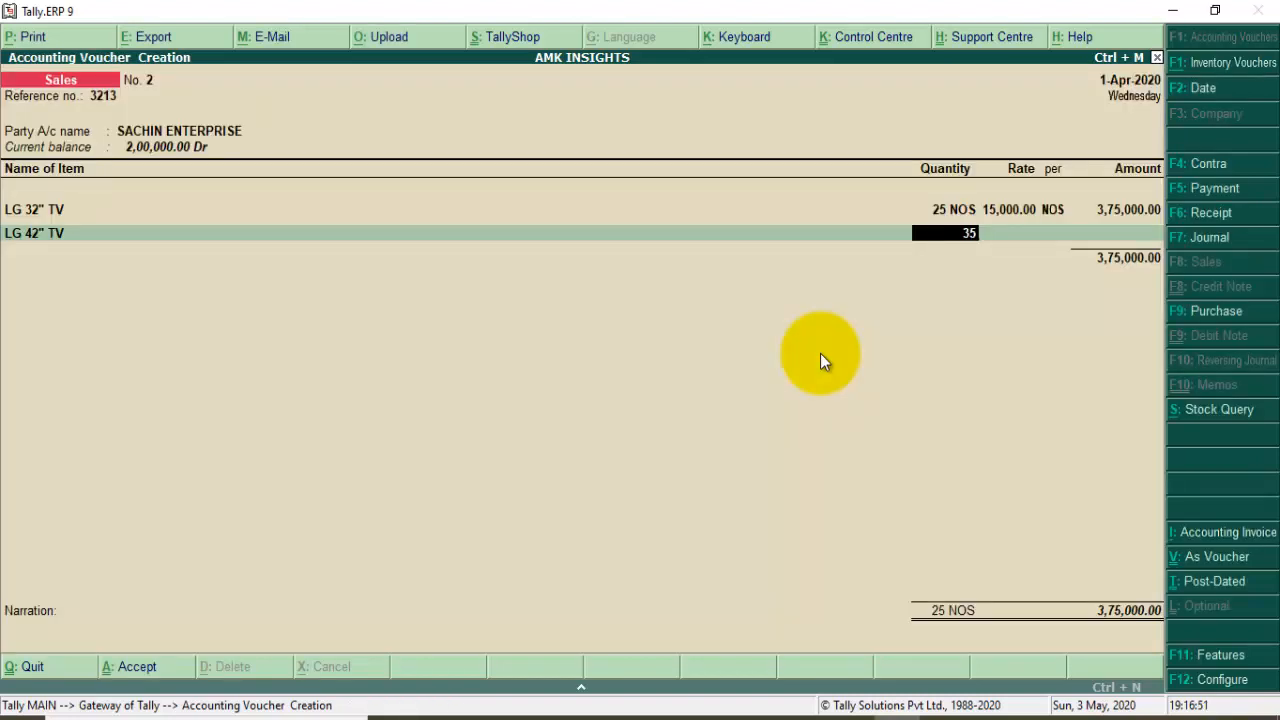
key("Return")
type("15,800")
key("Return")
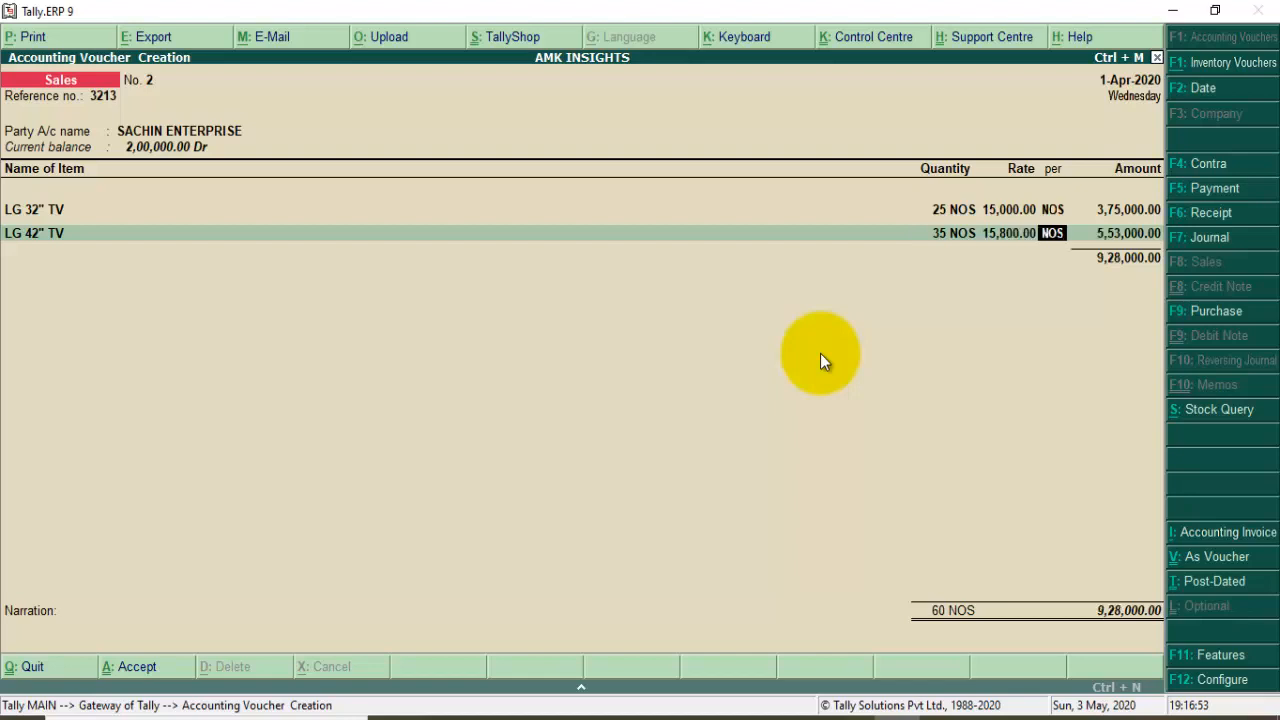
key("Return")
key("Return")
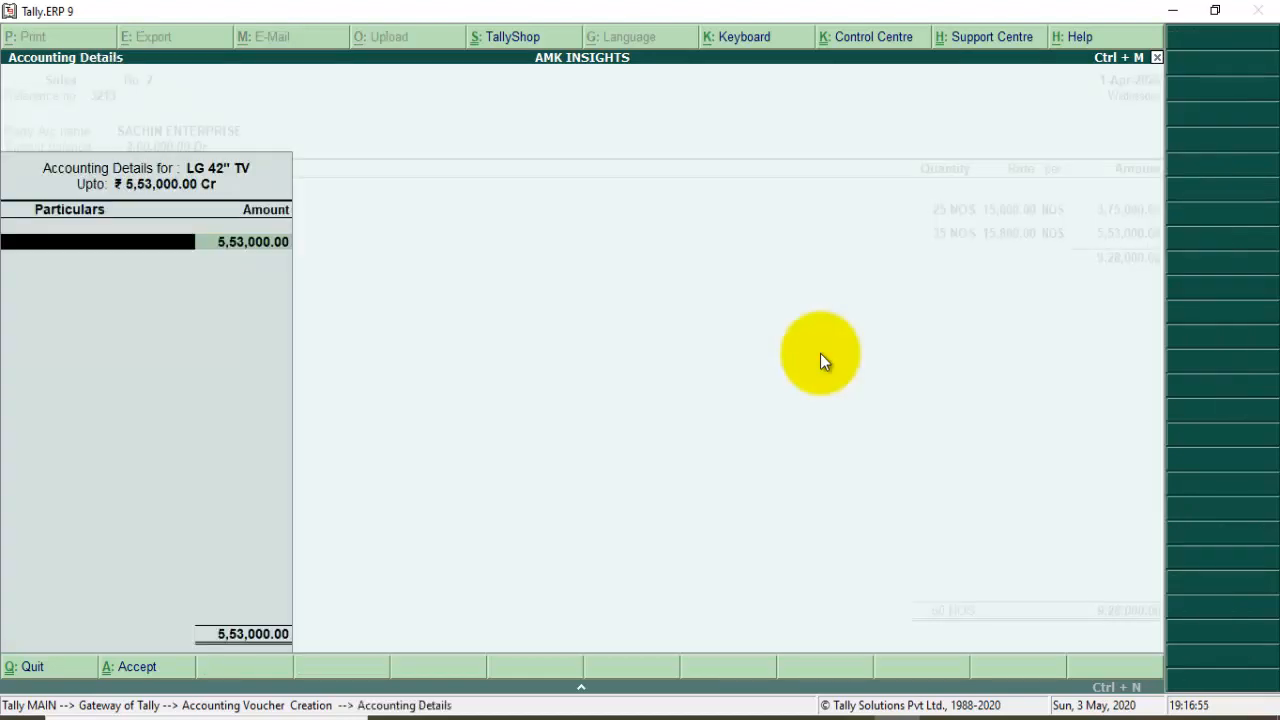
Post the LG 42" TV amount to SALES ACCOUNT and allocate it fully to the second salesman's cost centre in the SALES MAN category
key("Return")
key("Return")
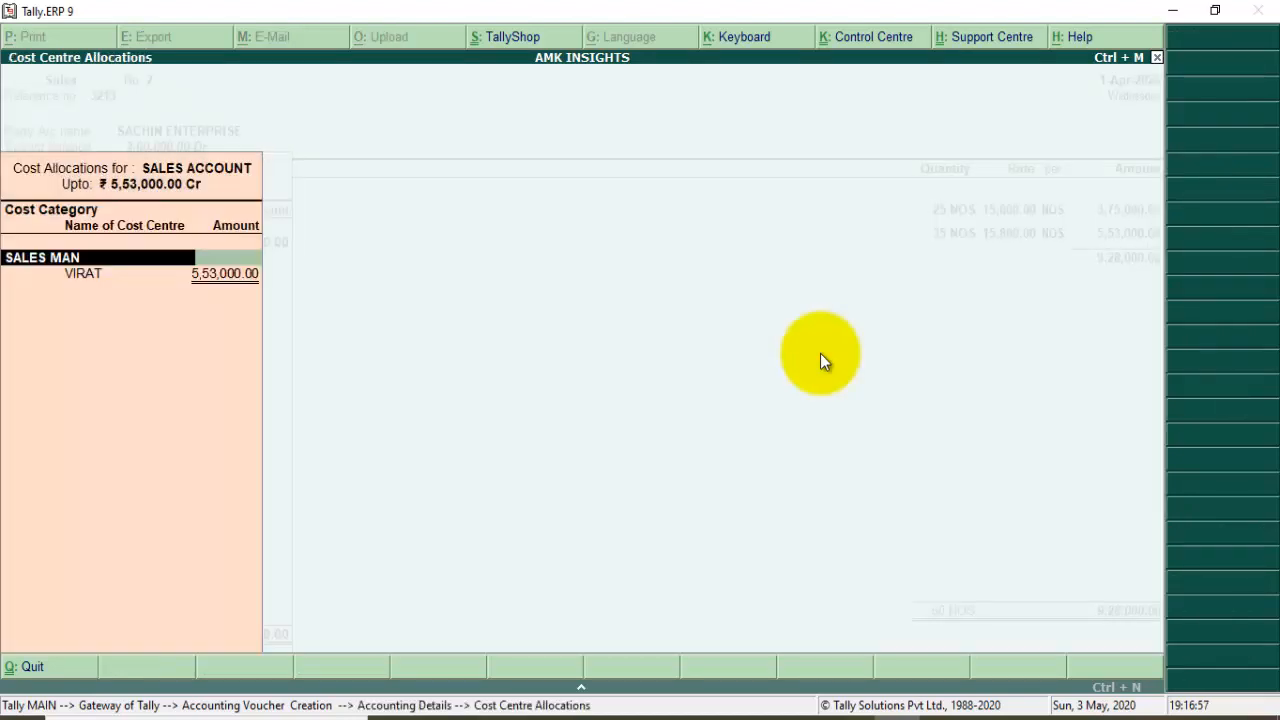
key("Return")
key("BackSpace")
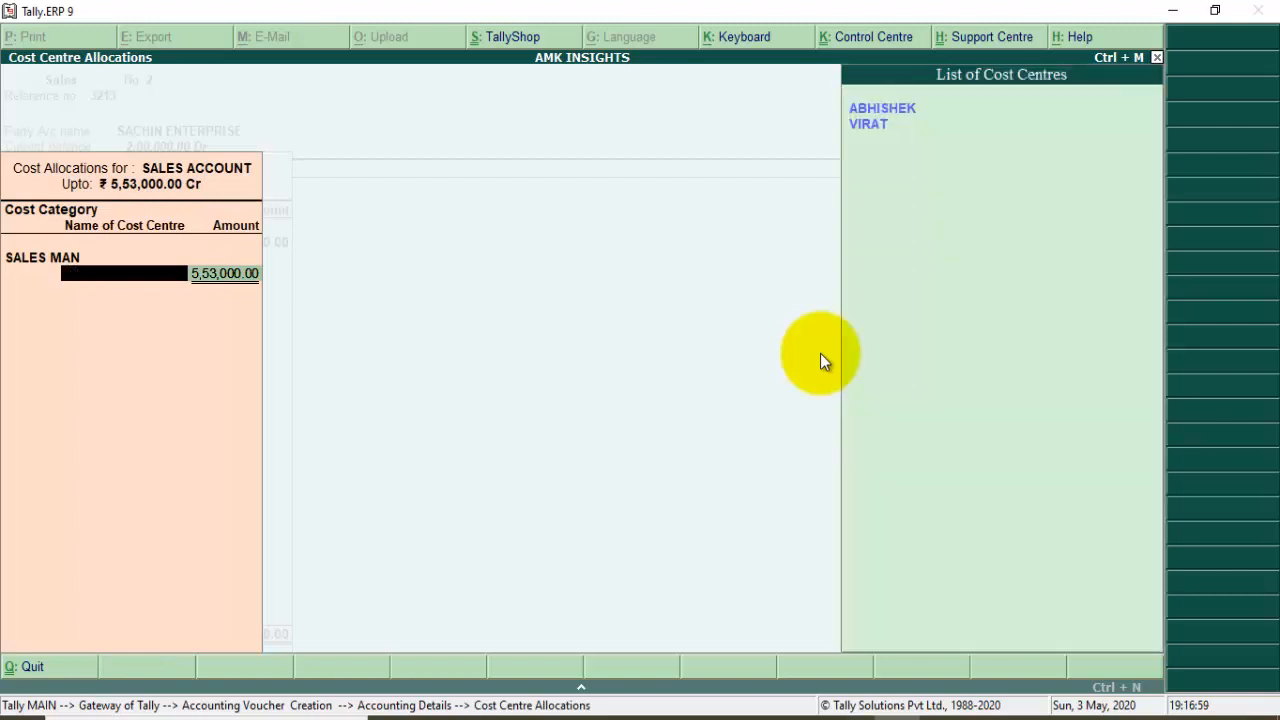
key("Down")
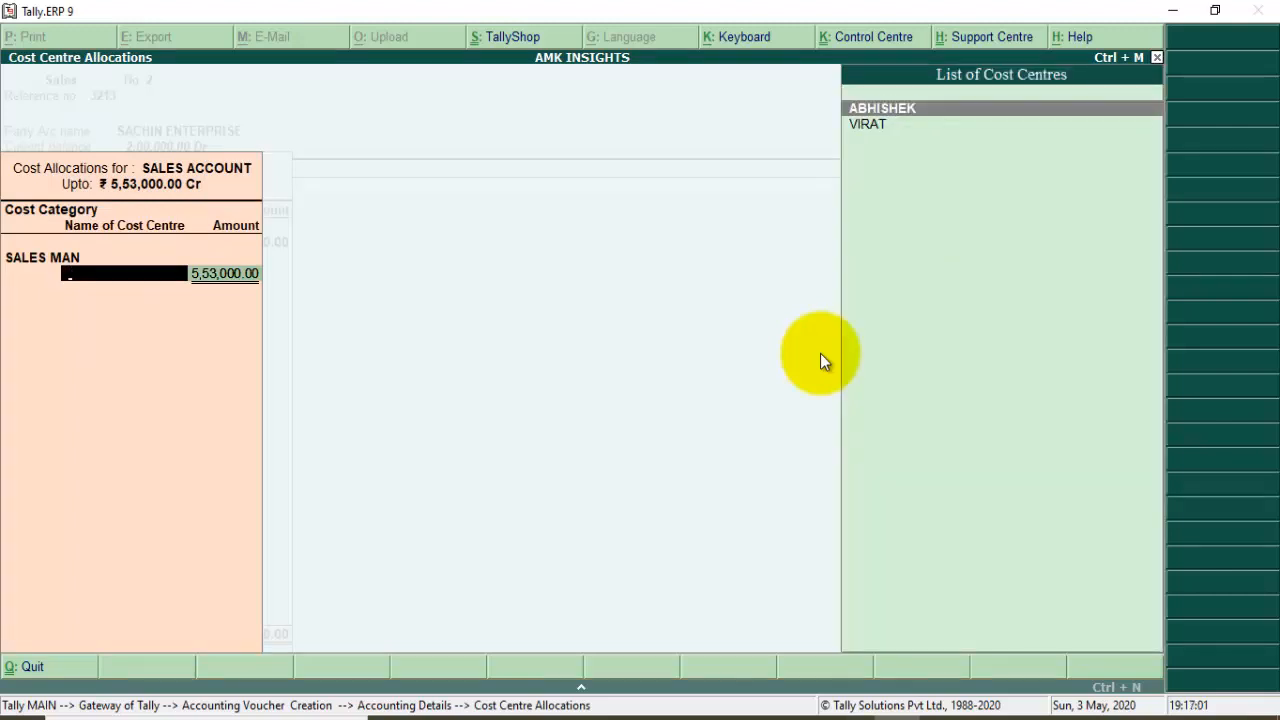
key("Return")
key("Return")
key("Return")
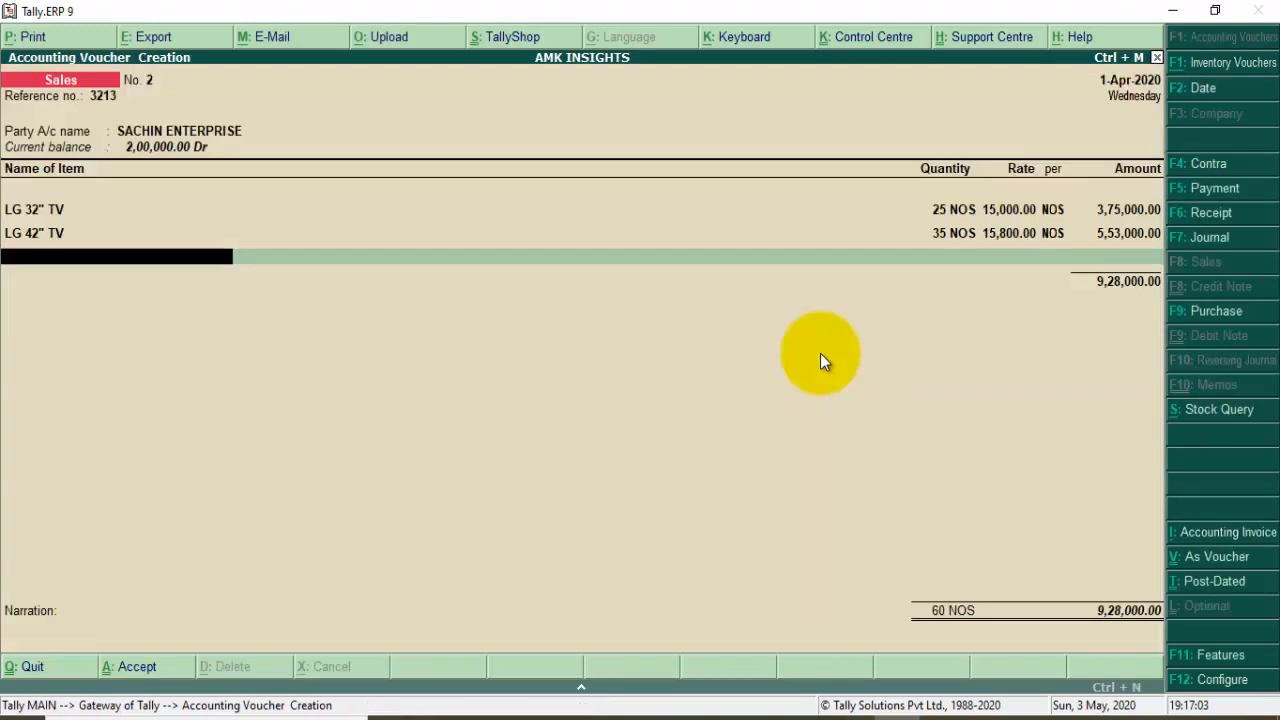
End the item list and record the full bill for SACHIN ENTERPRISE as New Ref 2 without credit days
key("Return")
key("Return")
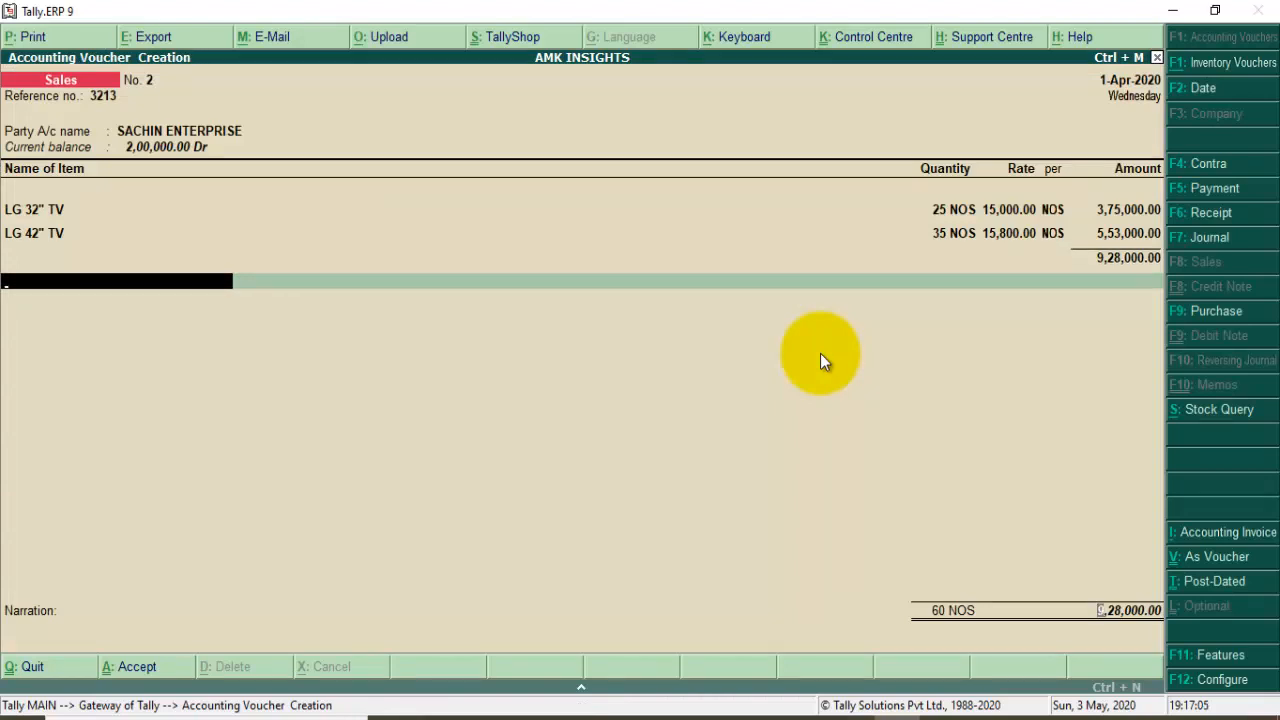
key("Return")
key("Return")
key("Return")
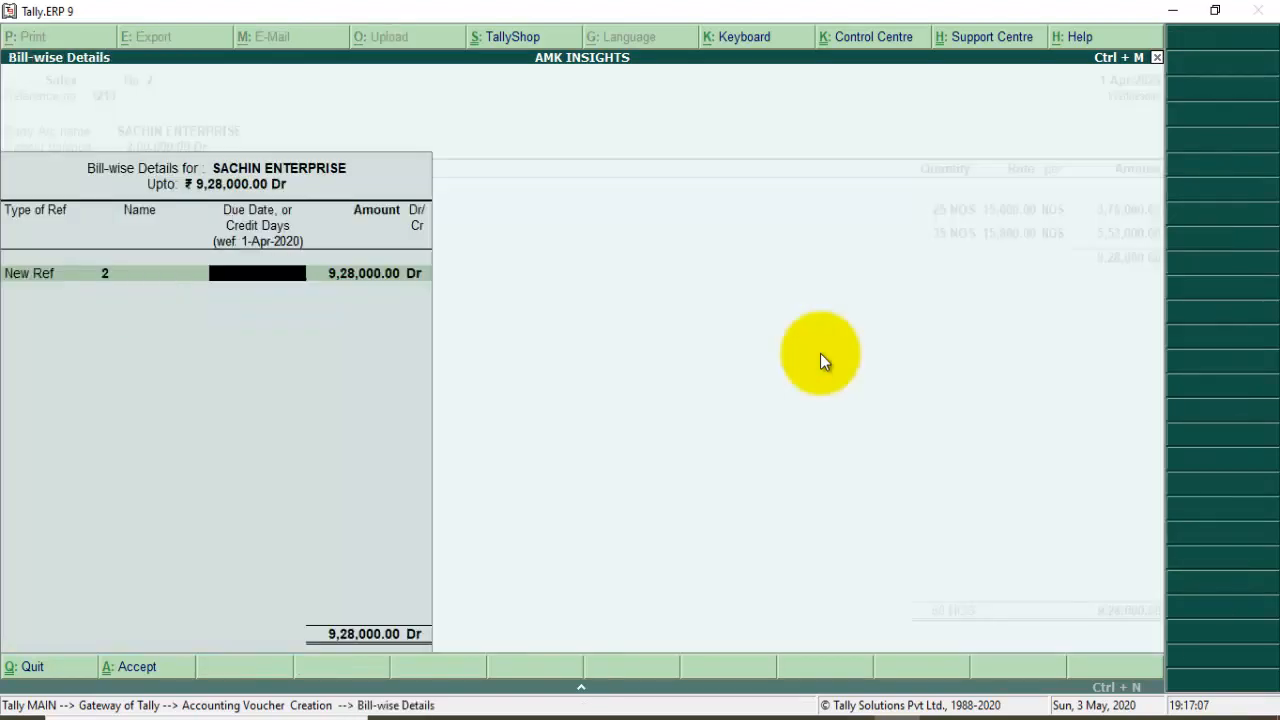
key("Return")
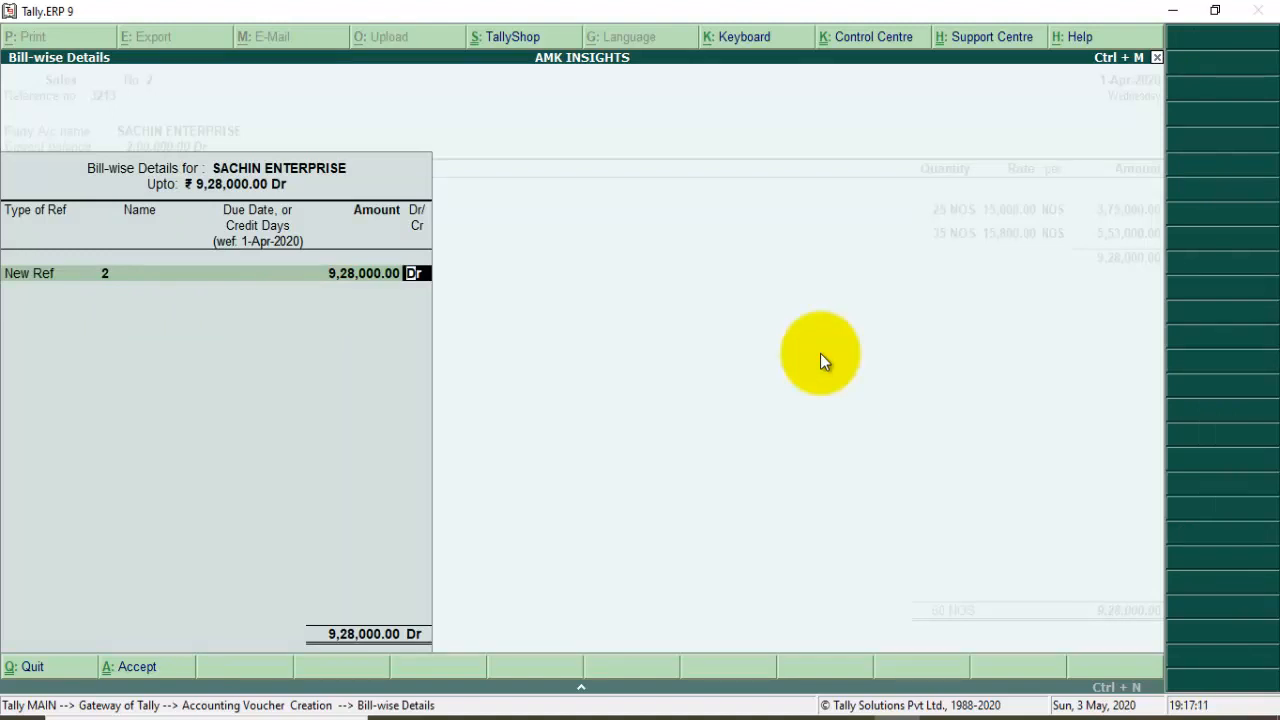
key("Return")
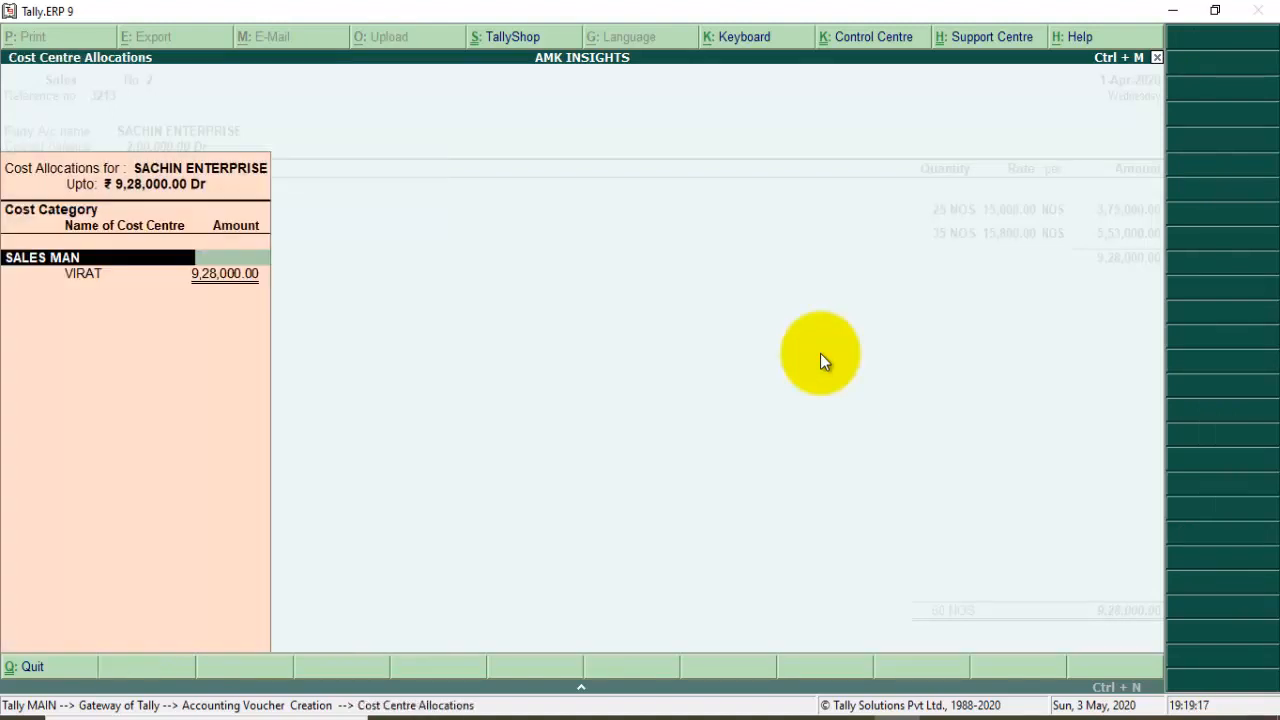
Split SACHIN ENTERPRISE's cost allocation into 3,75,000 for the first salesman and 5,53,000 for the second, and save the sales voucher
key("Return")
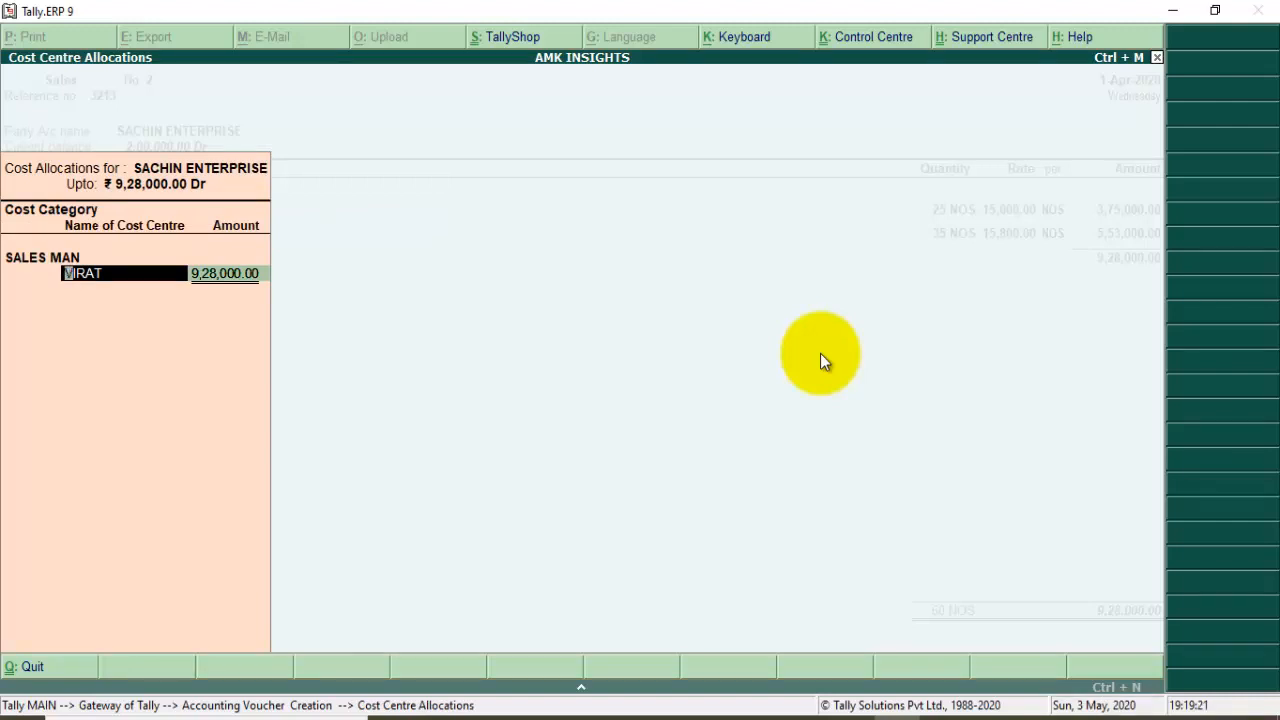
key("Return")
type("375000")
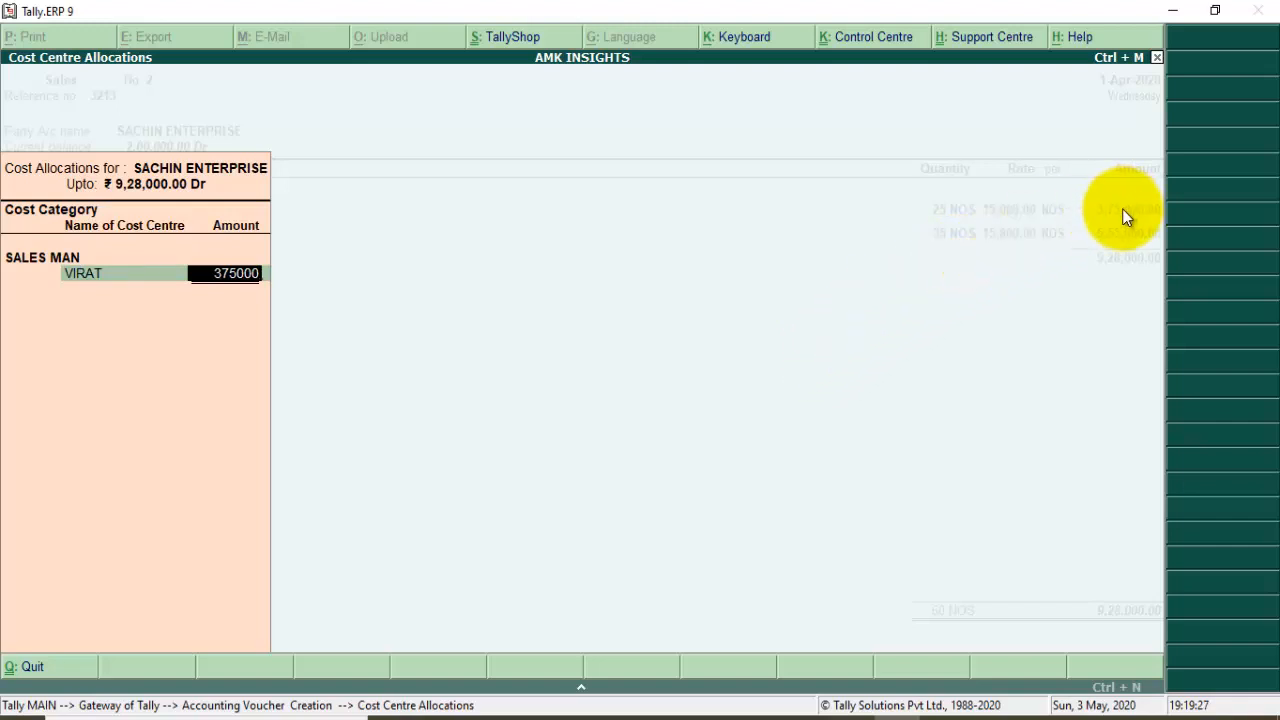
key("Return")
type("A")
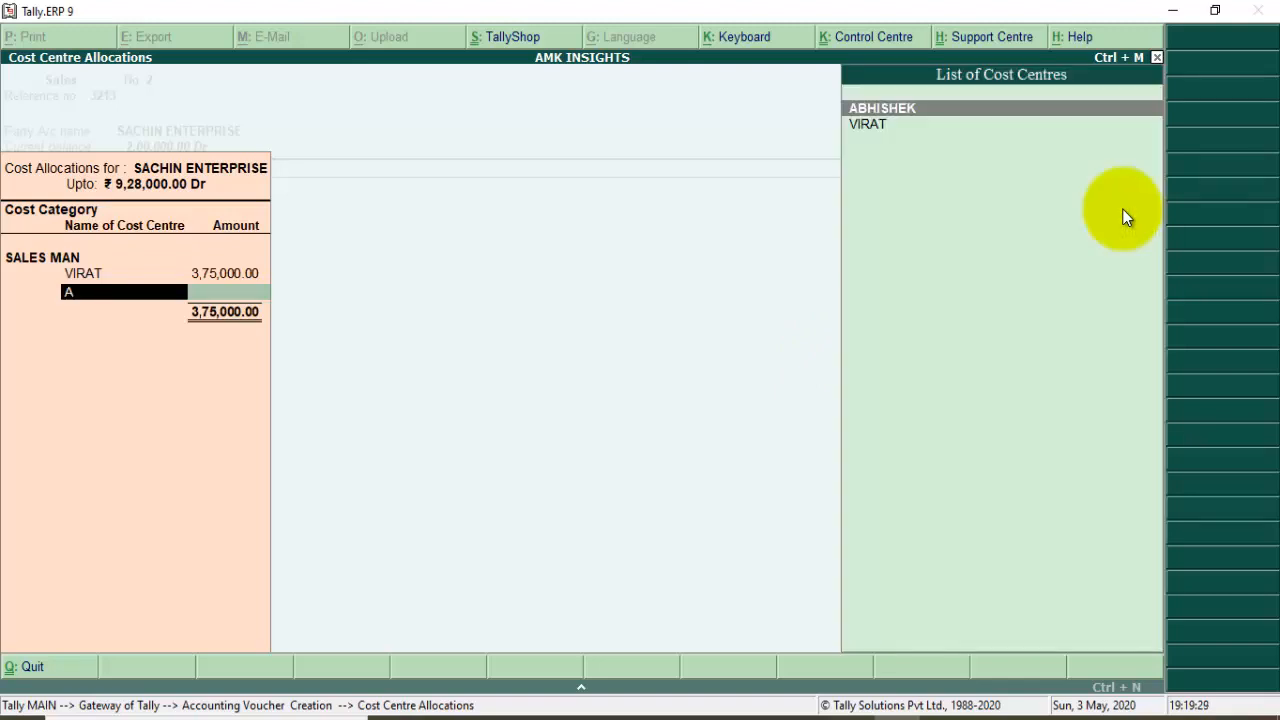
key("Return")
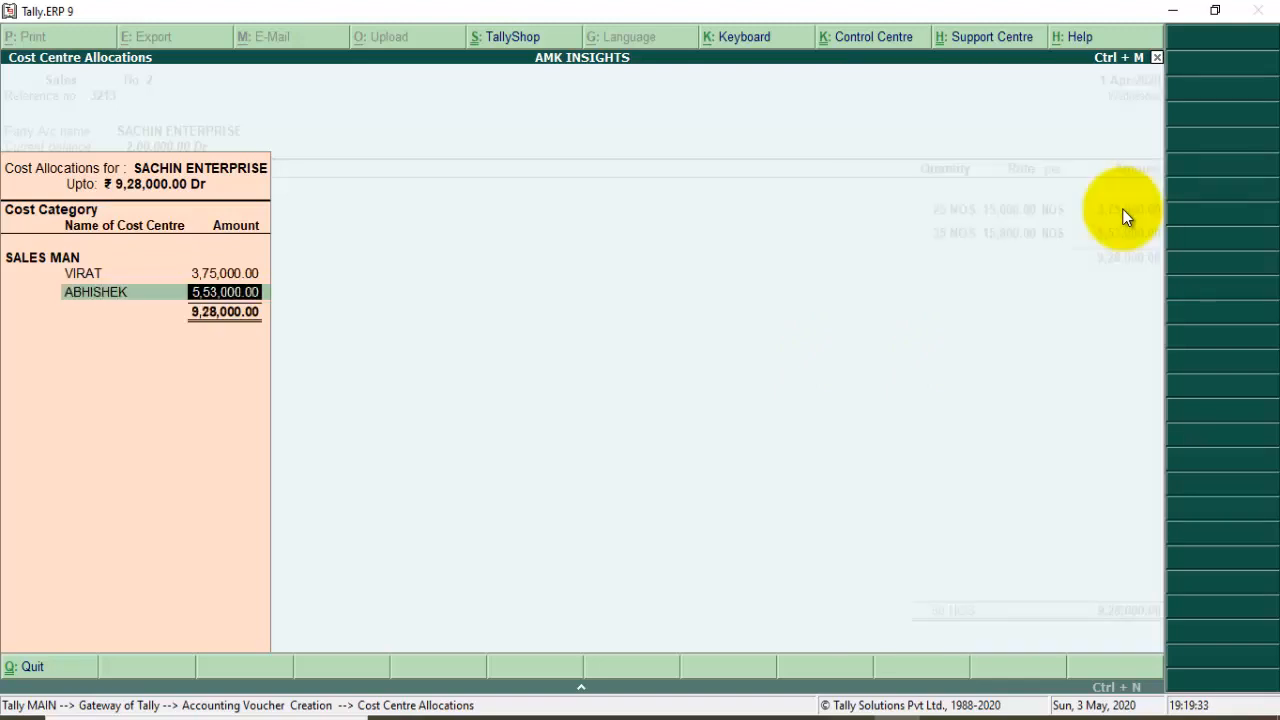
key("Return")
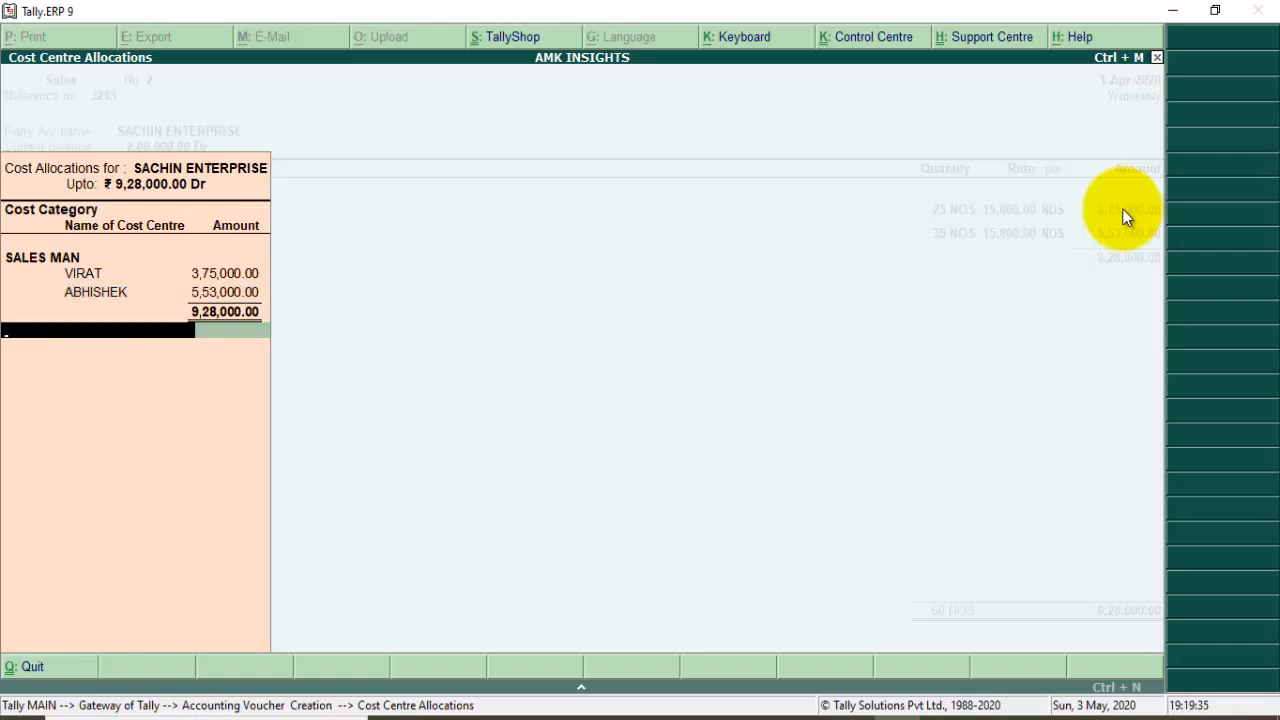
key("Return")
key("Return")
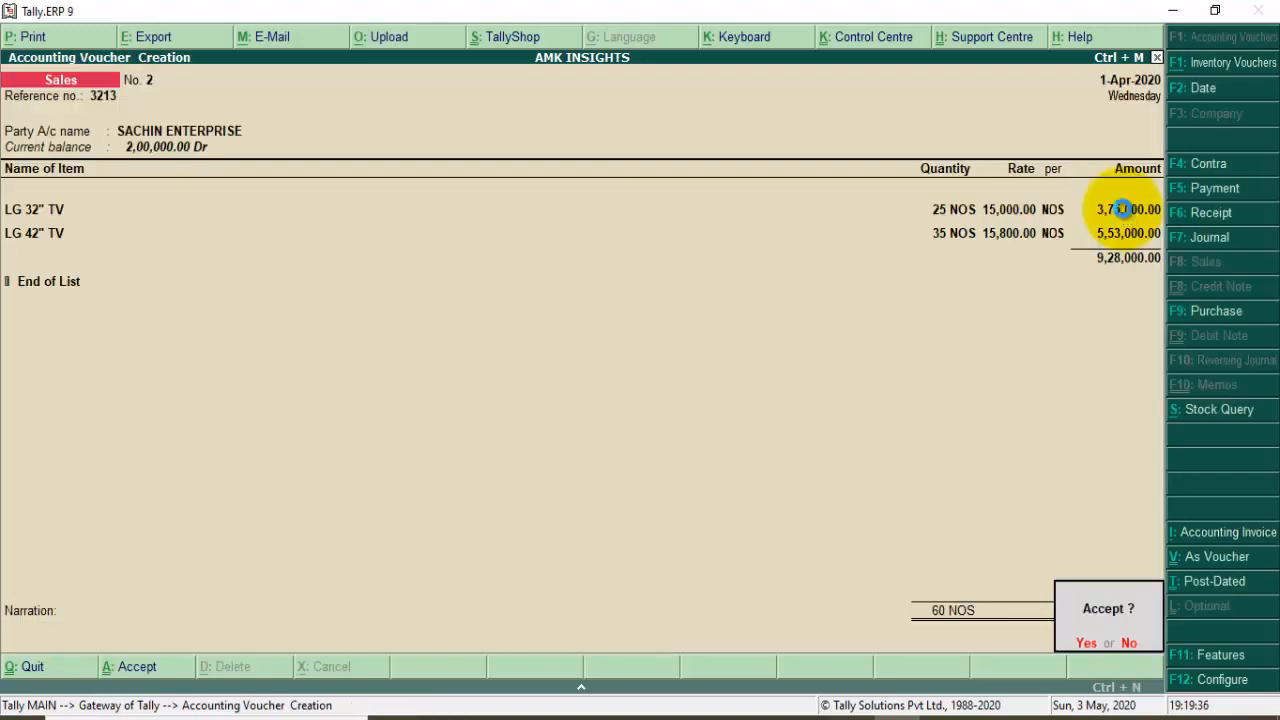
key("Return")
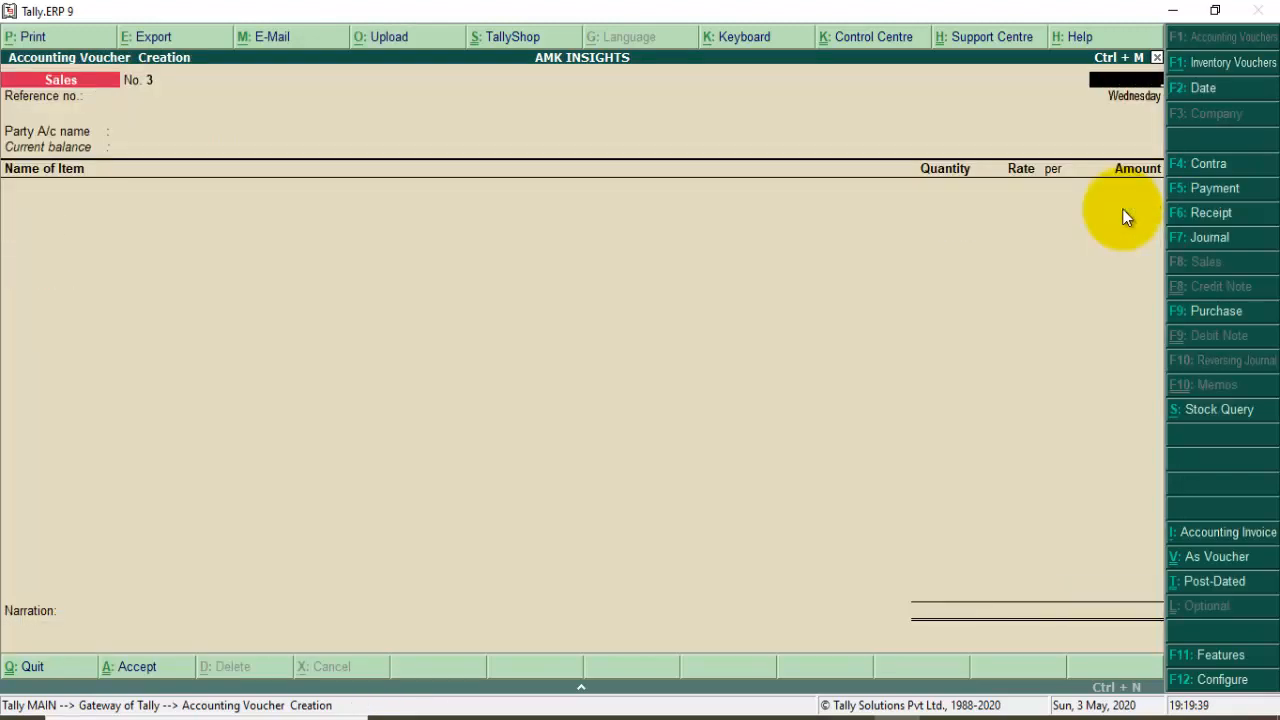
Leave the blank sales voucher without saving and open the Display reports for AMK INSIGHTS
key("Escape")
key("Return")
key("Down")
key("Down")
key("Down")
key("Down")
key("Down")
key("Down")
key("Down")
key("Down")
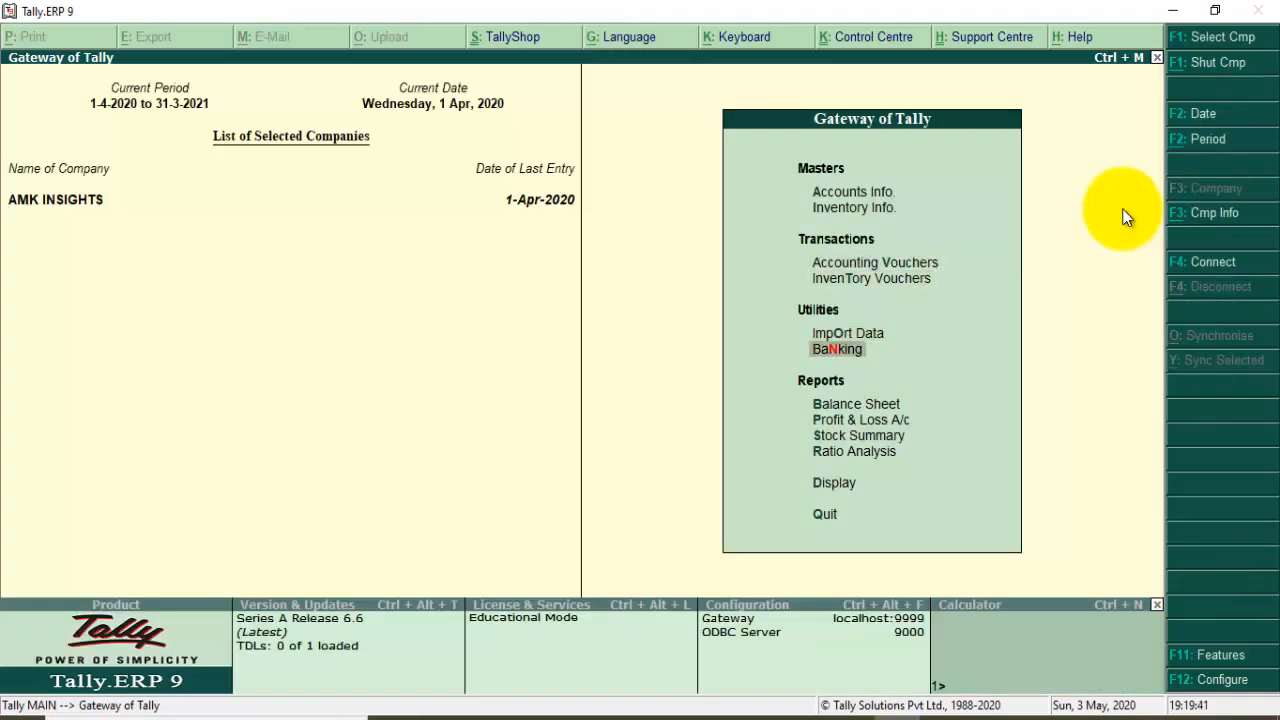
key("Return")
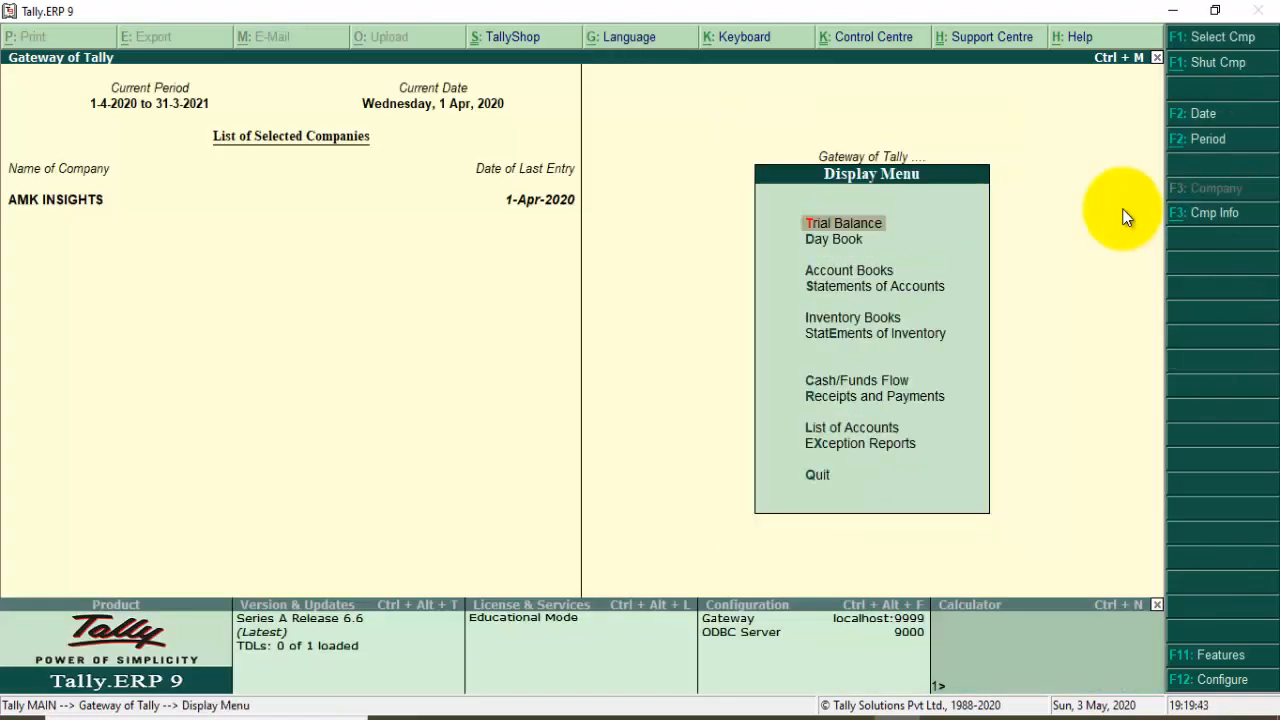
Open the cost centre reports within the Statements of Accounts
key("Down")
key("Down")
key("Down")
key("Down")
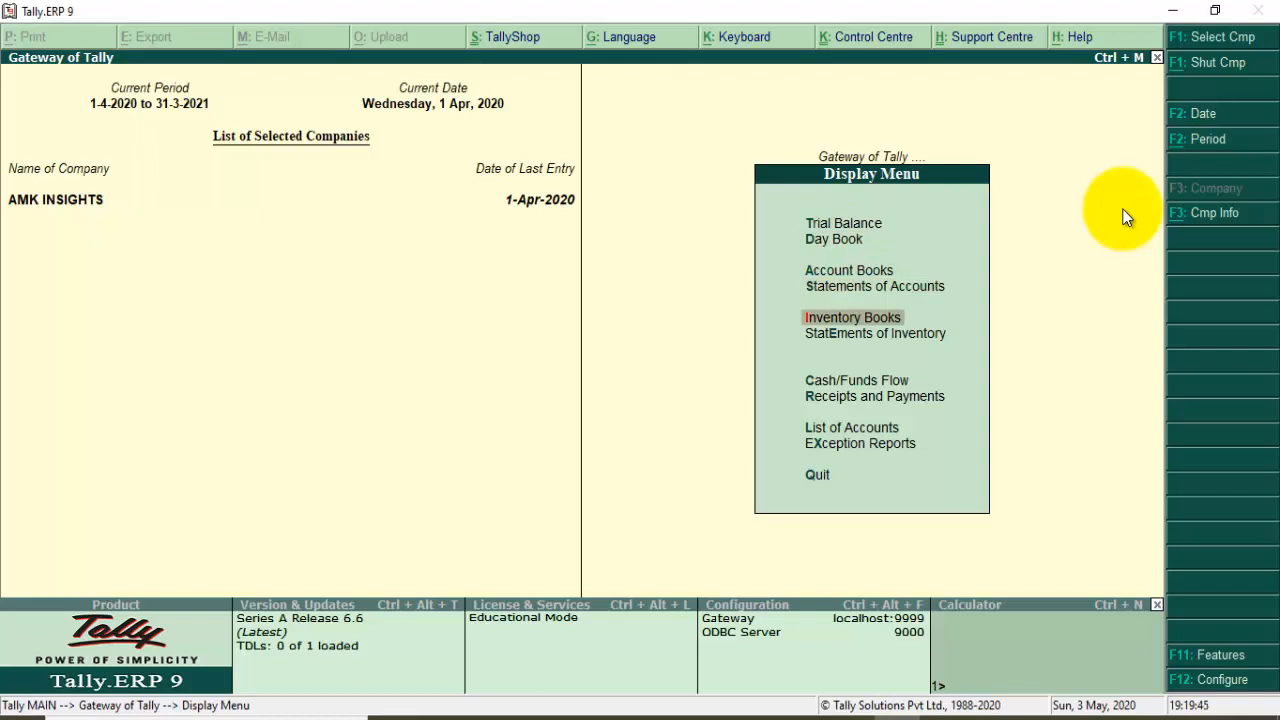
key("Up")
key("Return")
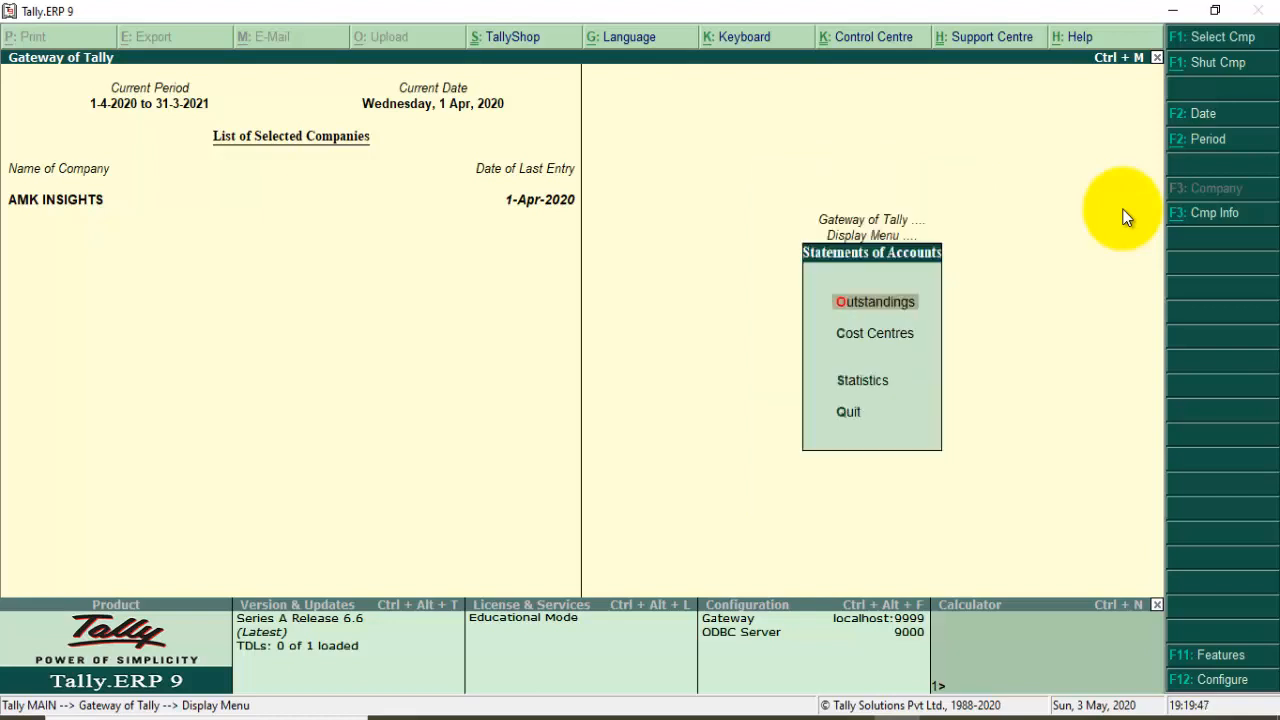
key("Down")
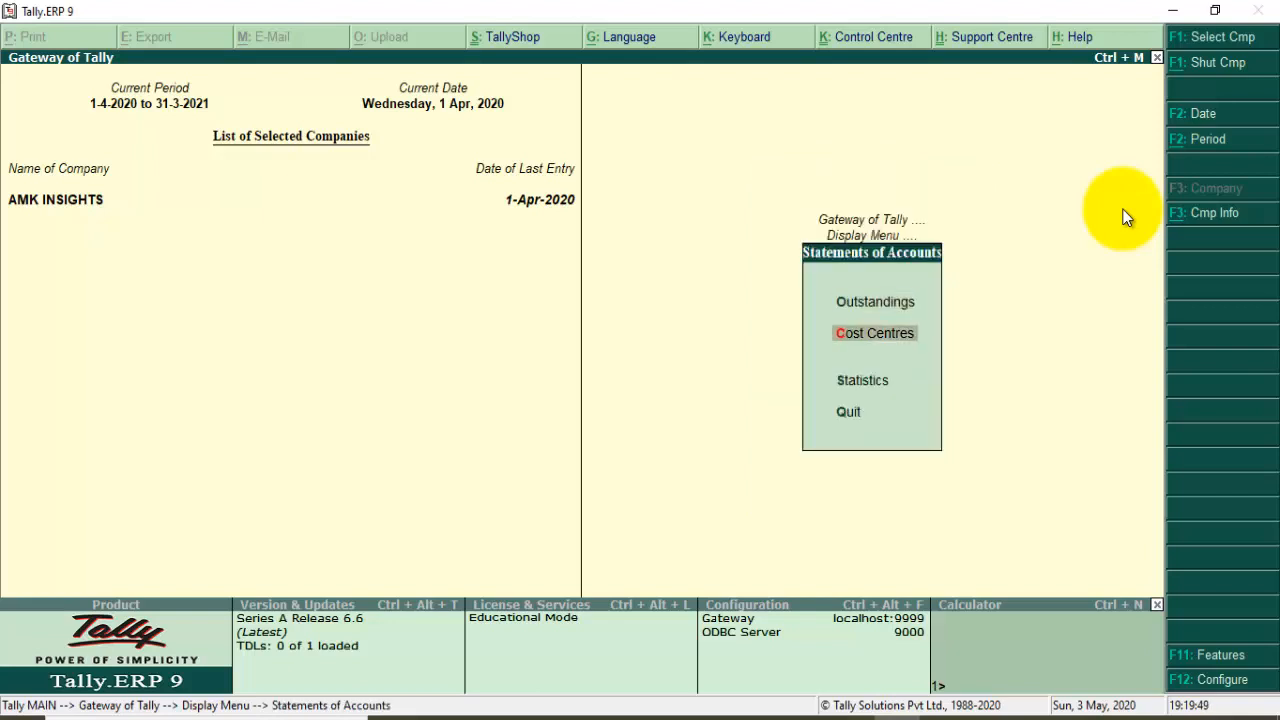
key("Return")
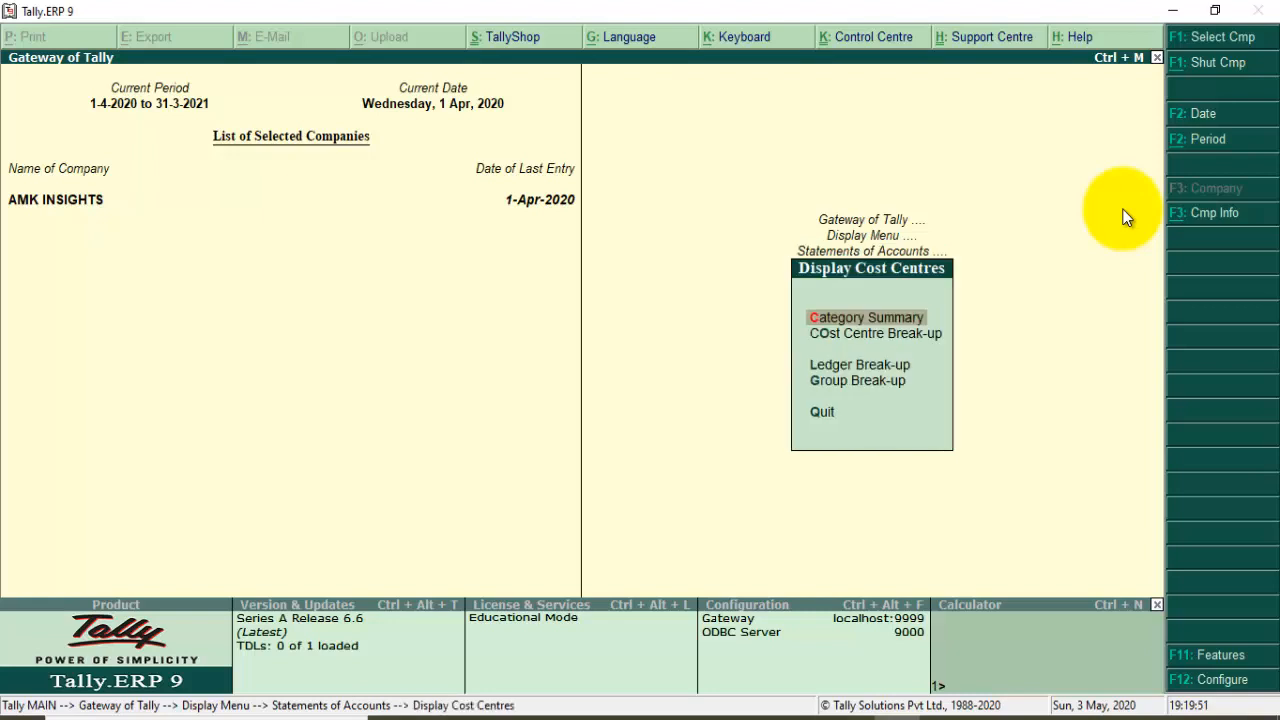
View the detailed Cost Centre Break-up for the first salesman, listed second under SALES MAN, and examine the SALES ACCOUNT and Sundry Debtors lines
key("Down")
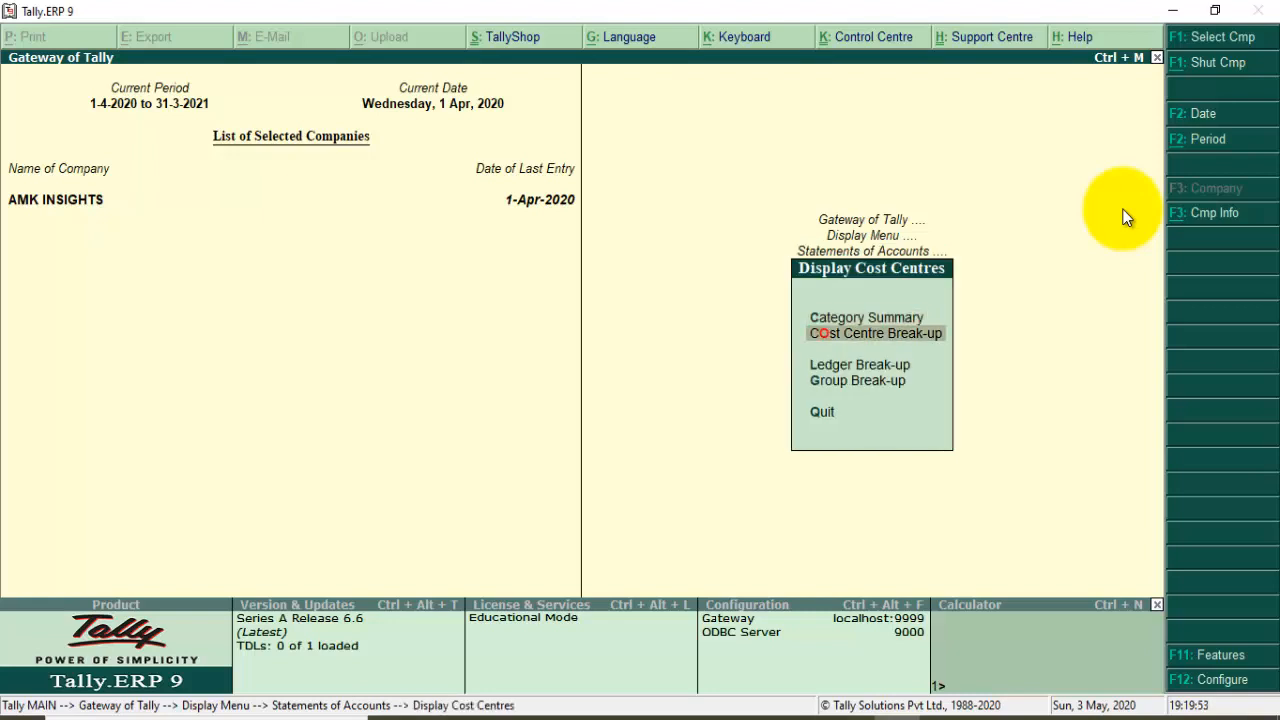
key("Return")
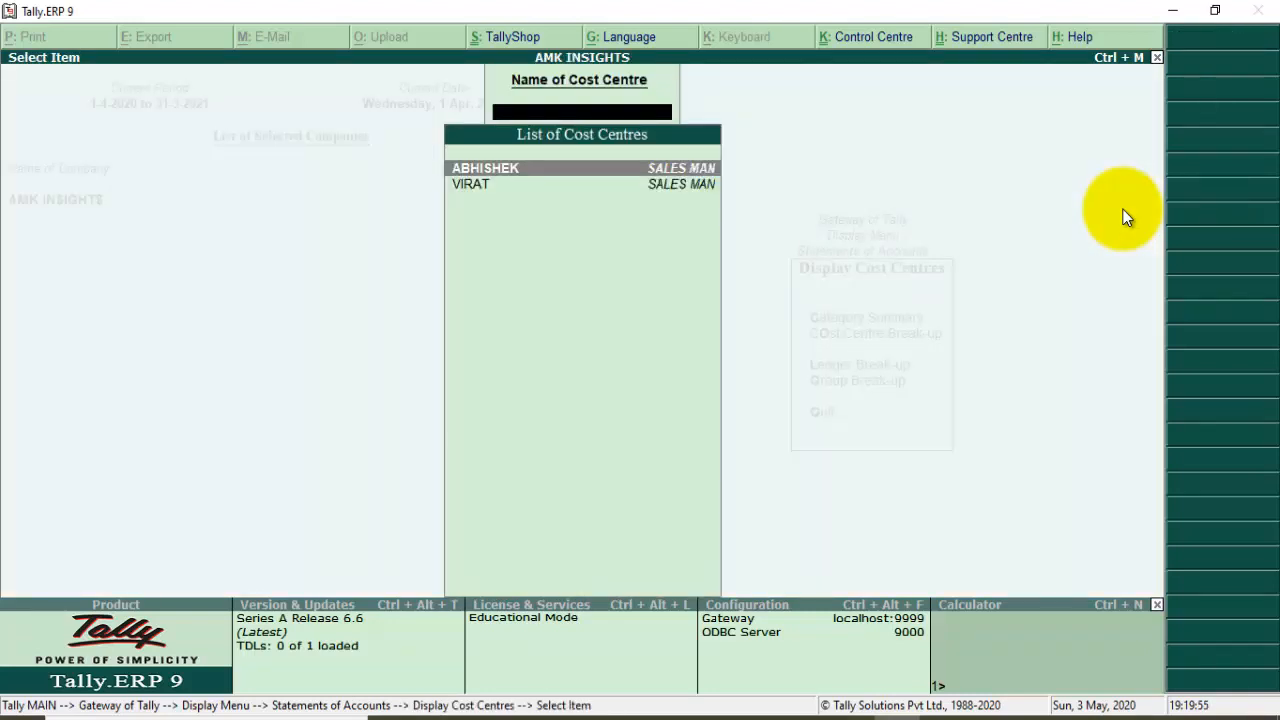
key("Down")
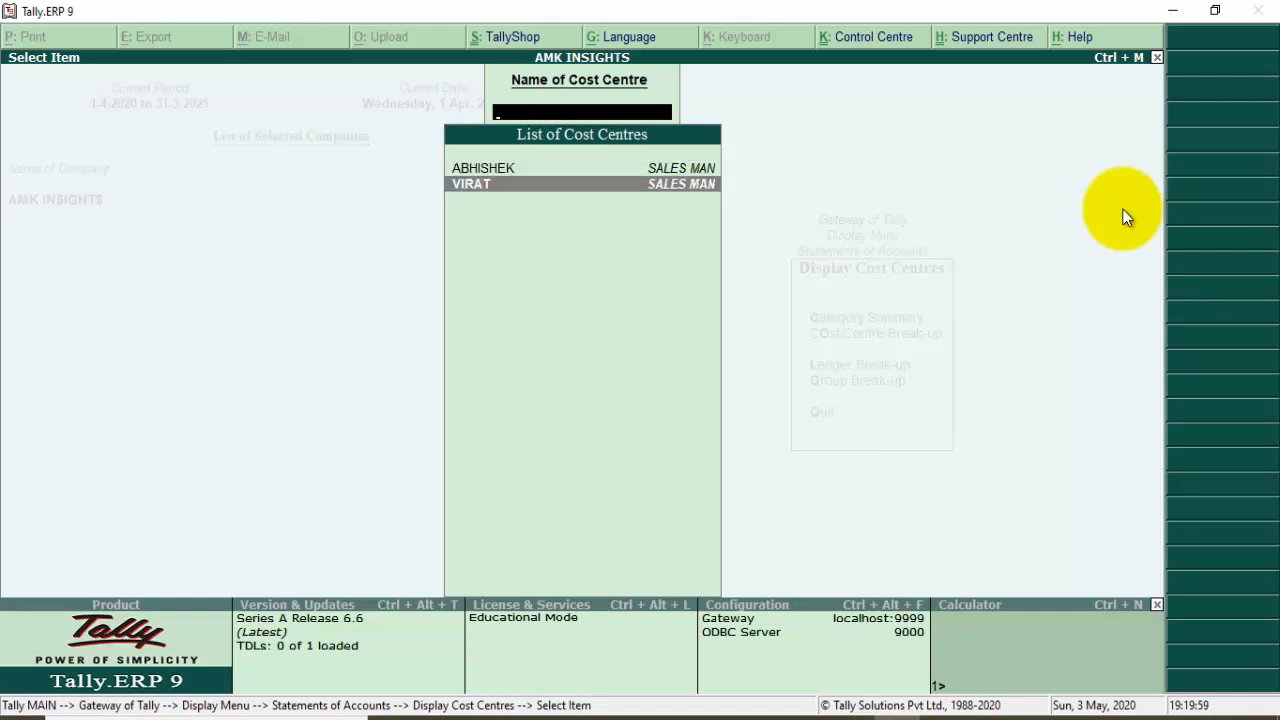
key("Return")
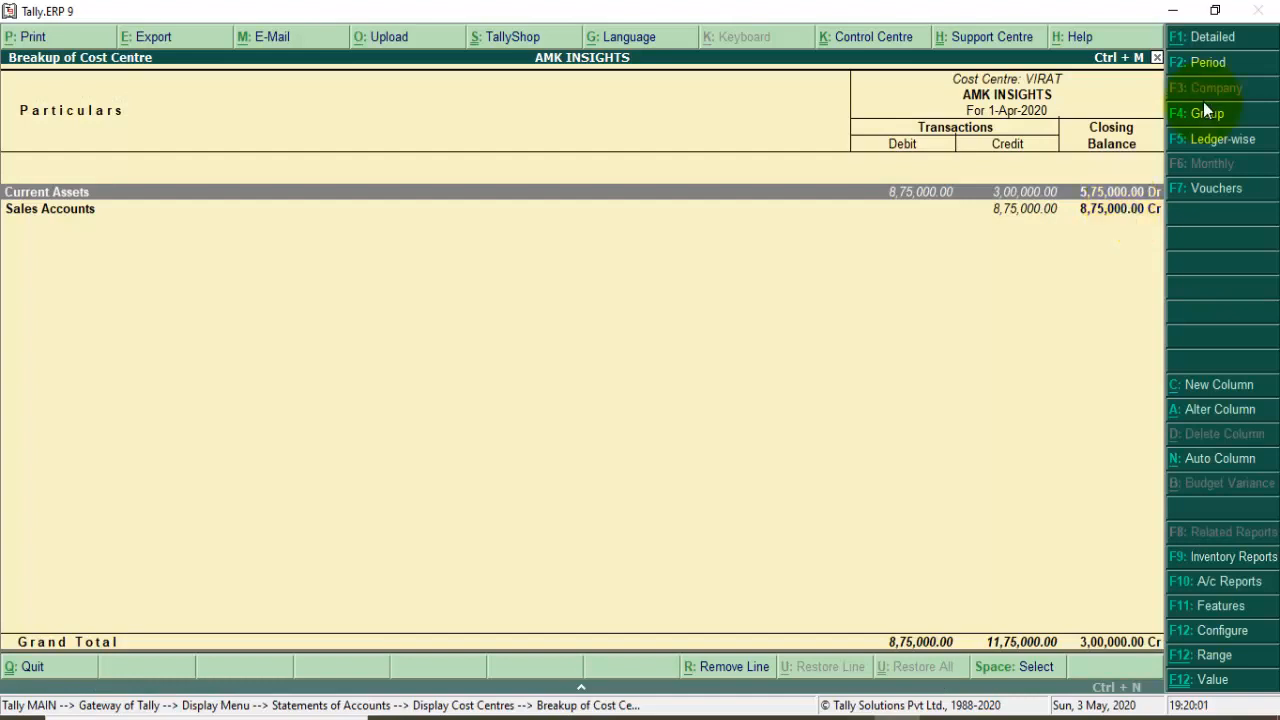
left_click(1212, 37)
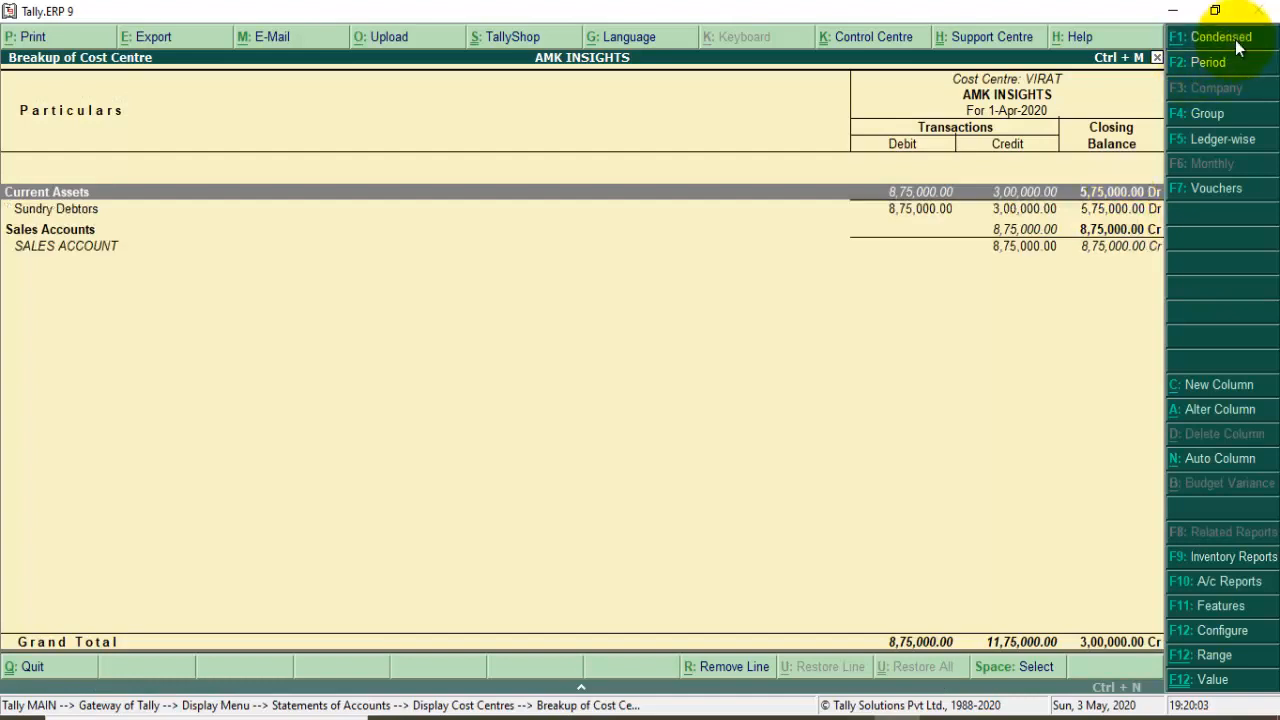
key("Down")
key("Down")
key("Down")
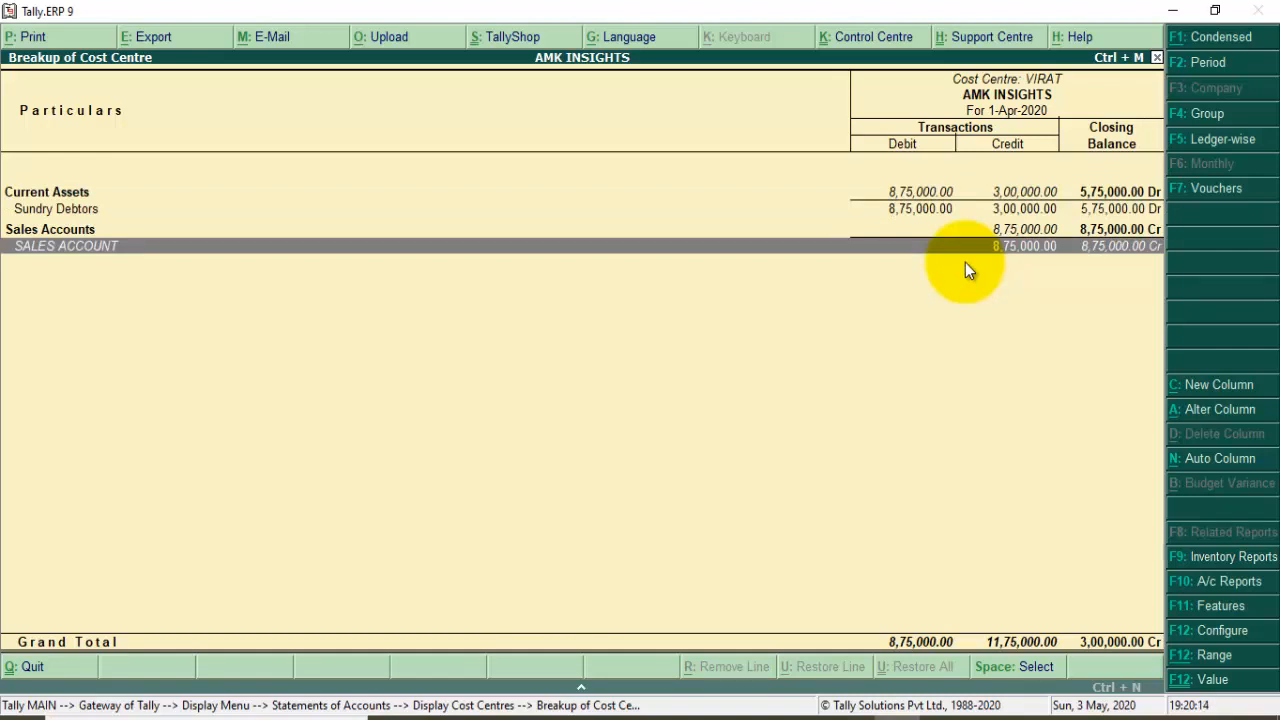
key("Up")
key("Up")
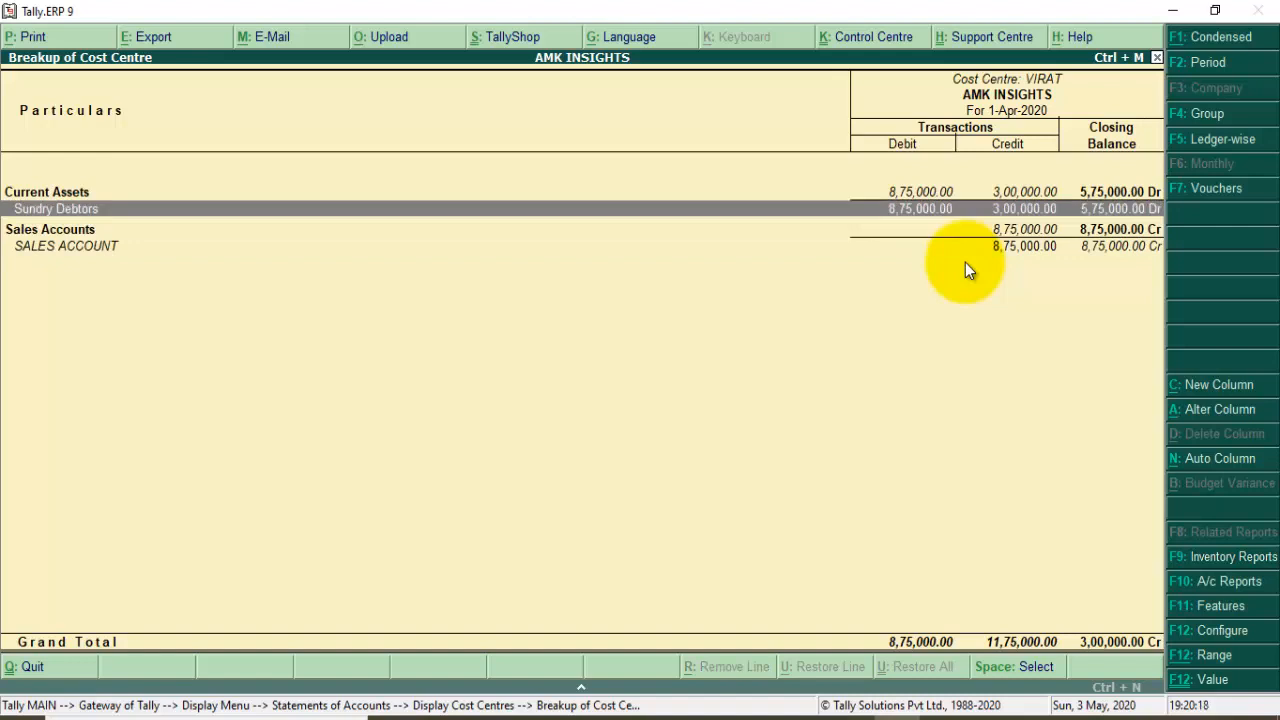
left_click(1092, 212)
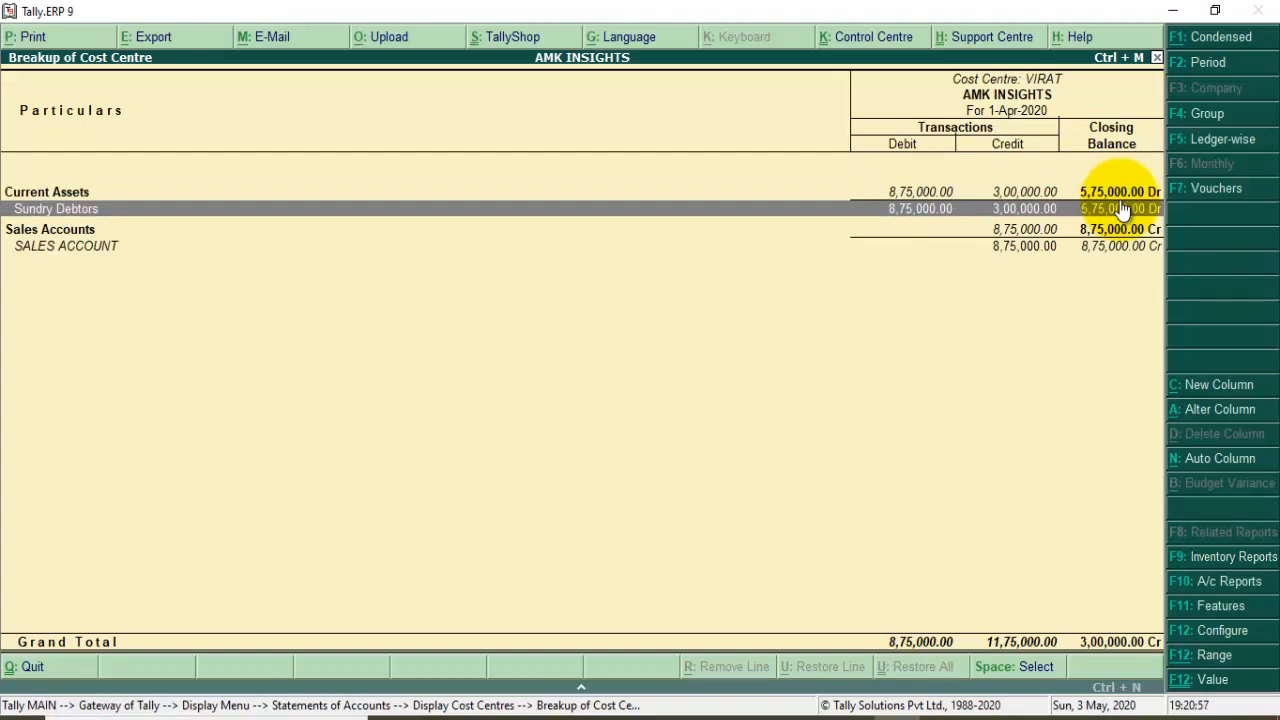
View the detailed Cost Centre Break-up for the second salesman, listed first under SALES MAN, and close the report
key("Escape")
key("Up")
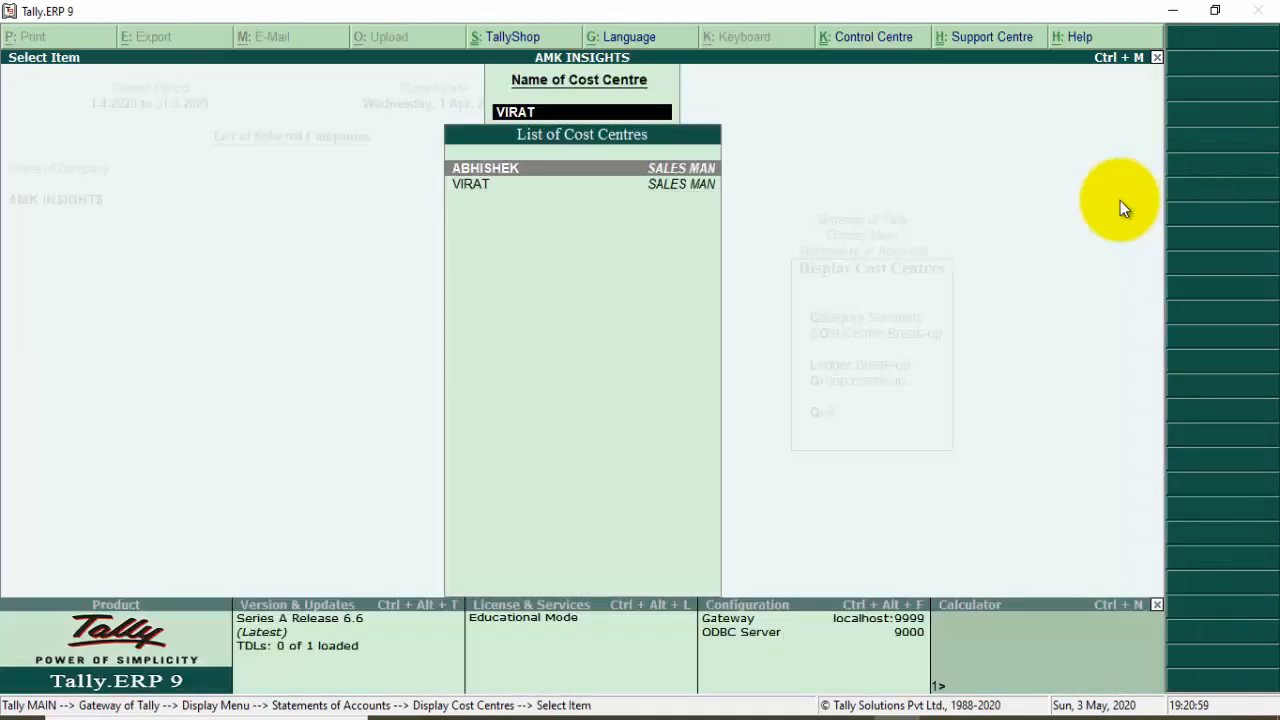
key("Return")
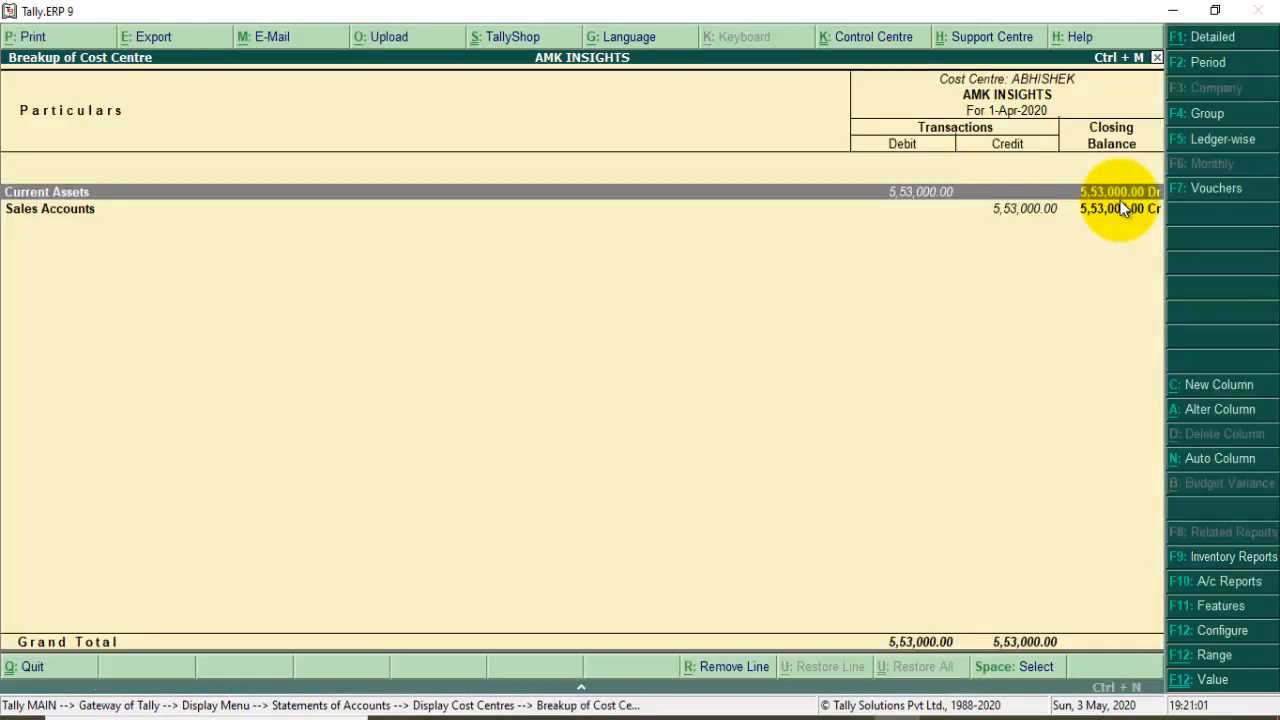
left_click(1245, 38)
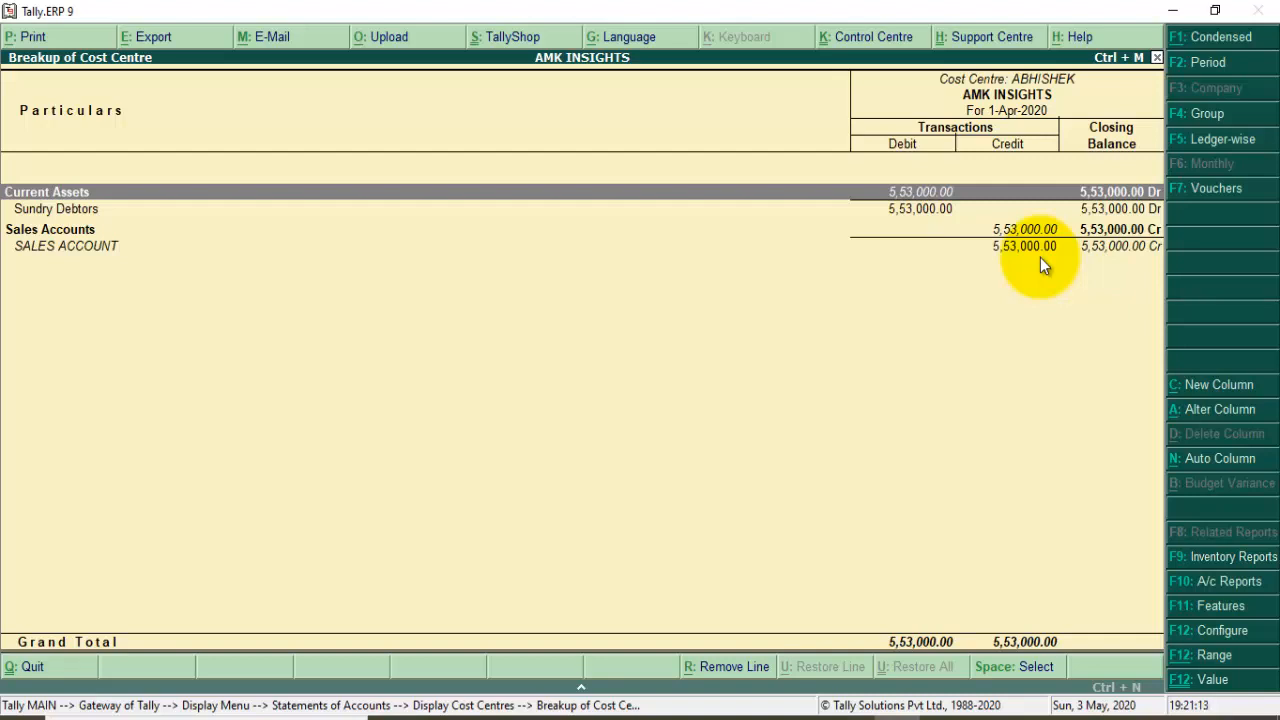
key("Escape")
key("Escape")
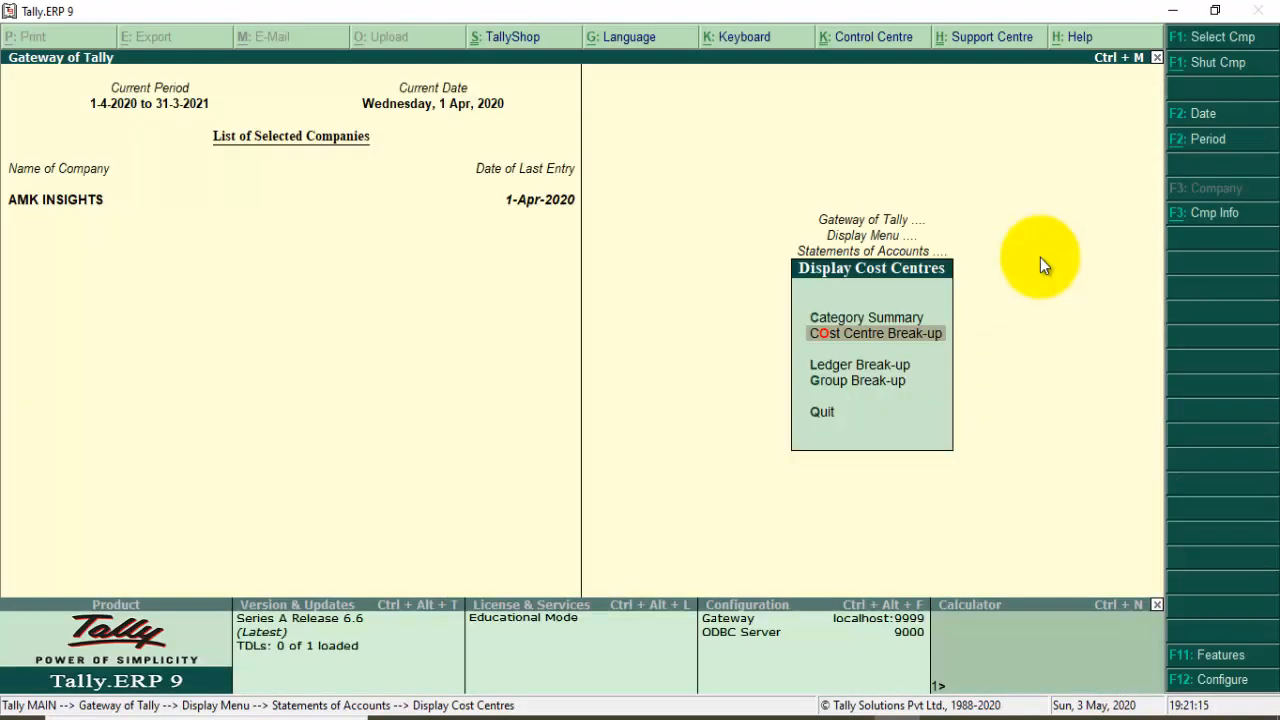
View the Ledger Break-up of SACHIN ENTERPRISE by cost centre and return to the Gateway of Tally
key("Down")
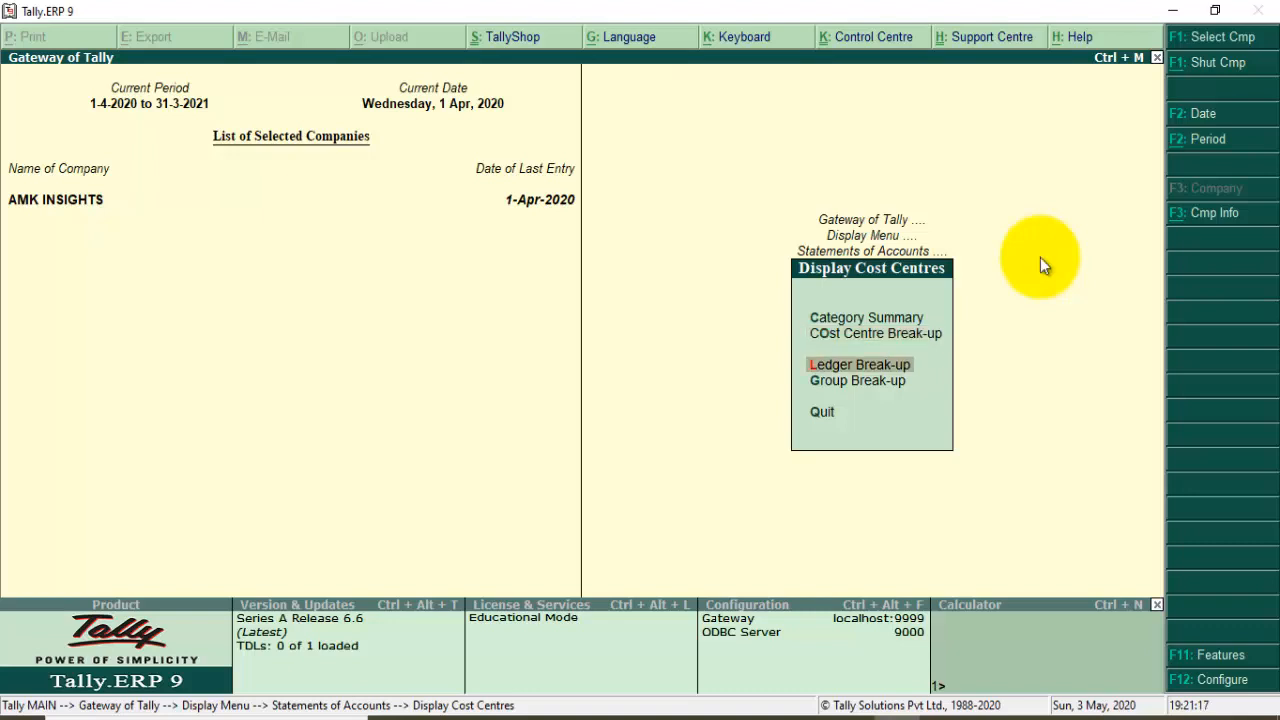
key("Return")
key("Down")
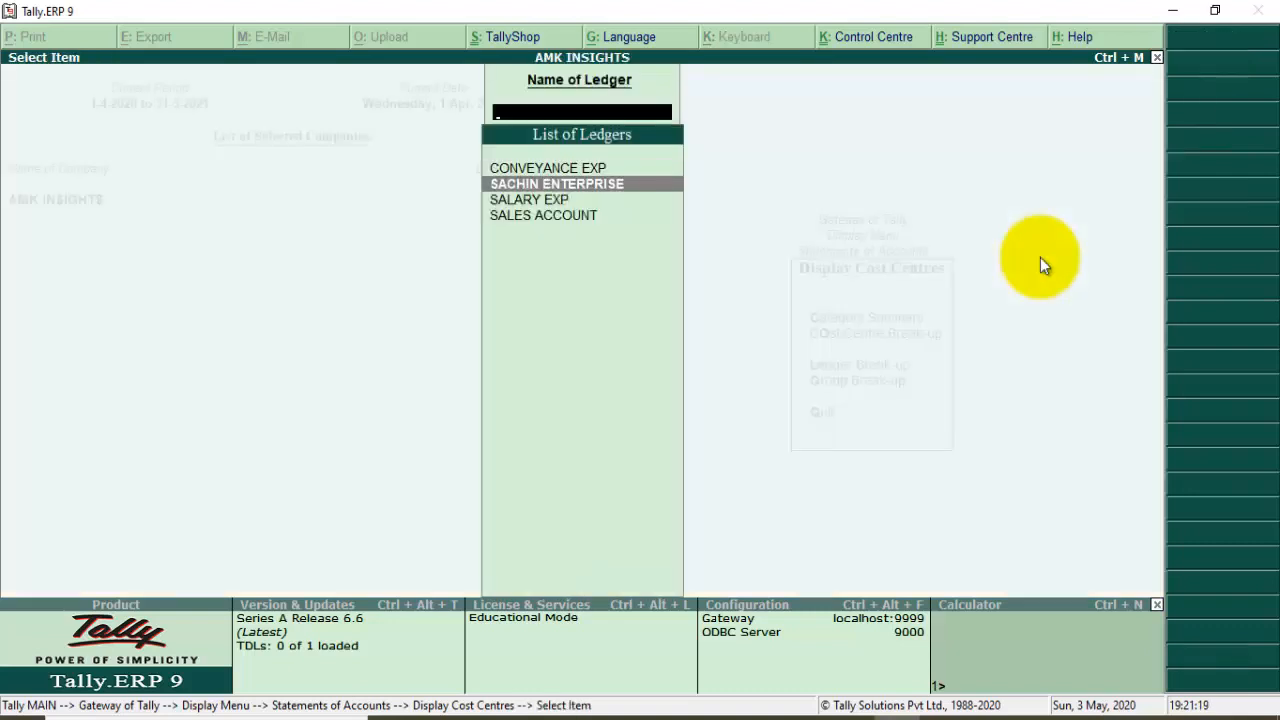
key("Return")
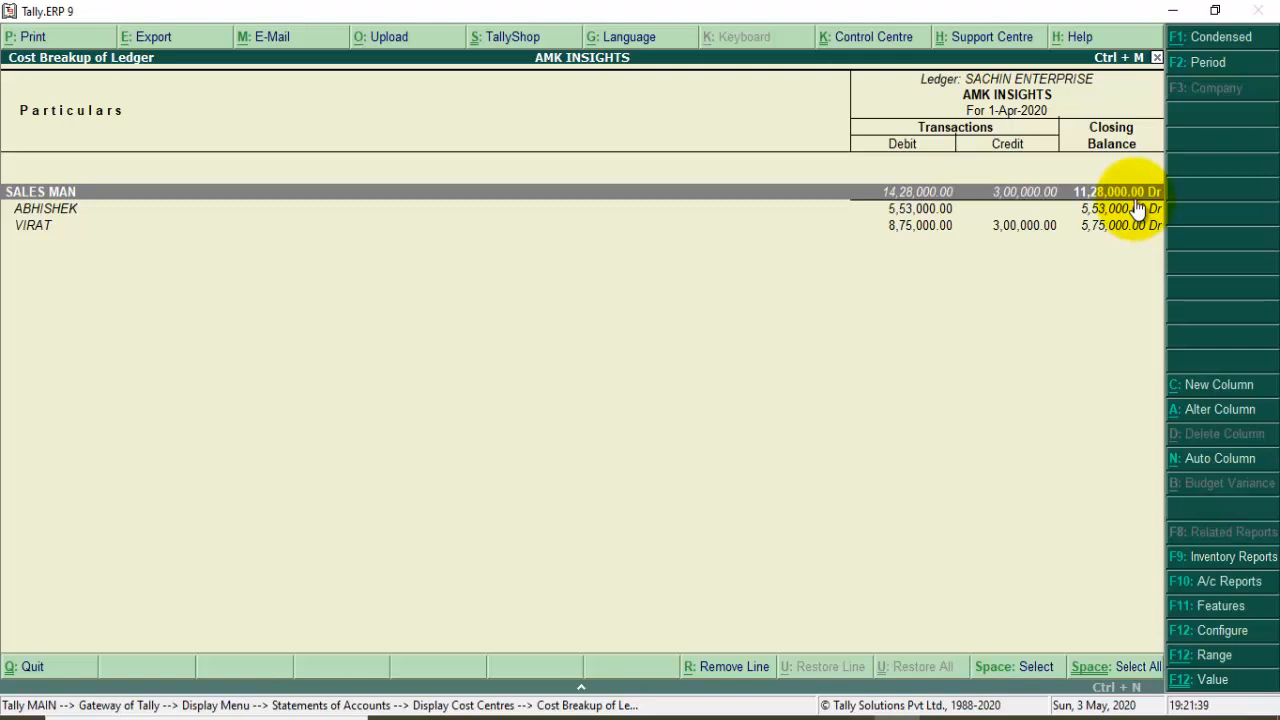
key("Escape")
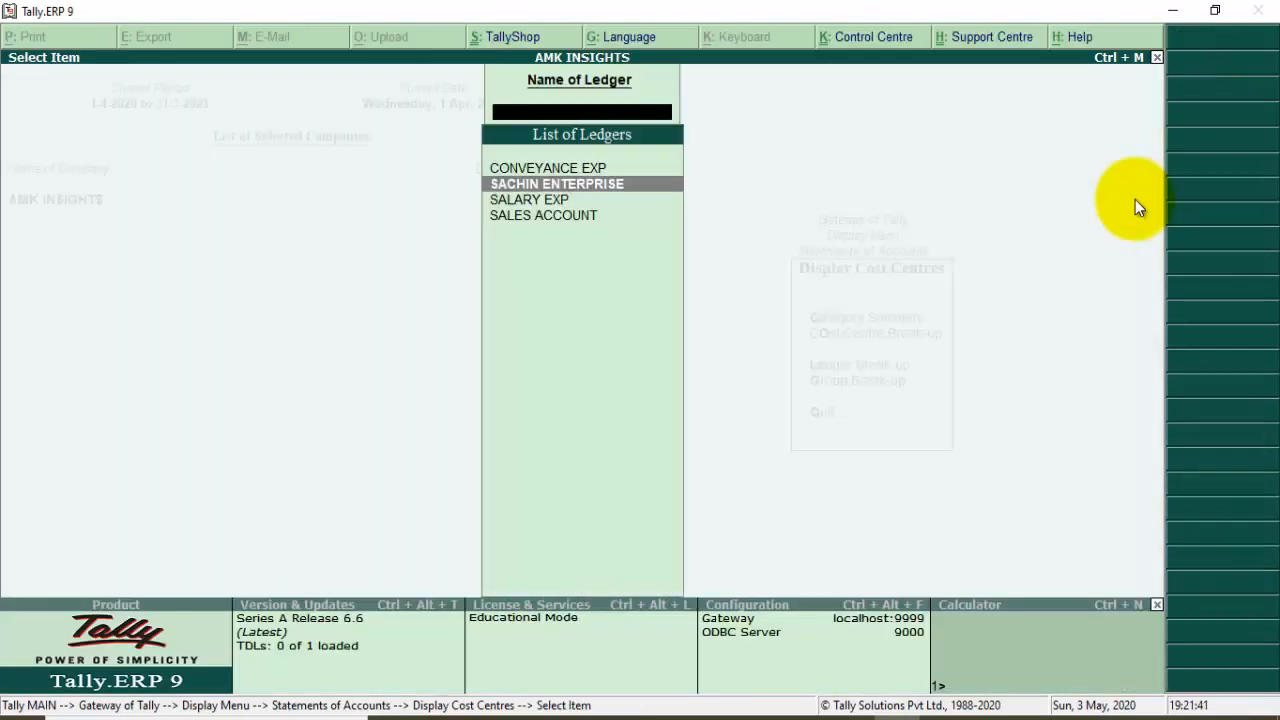
key("Escape")
key("Escape")
key("Escape")
key("Escape")
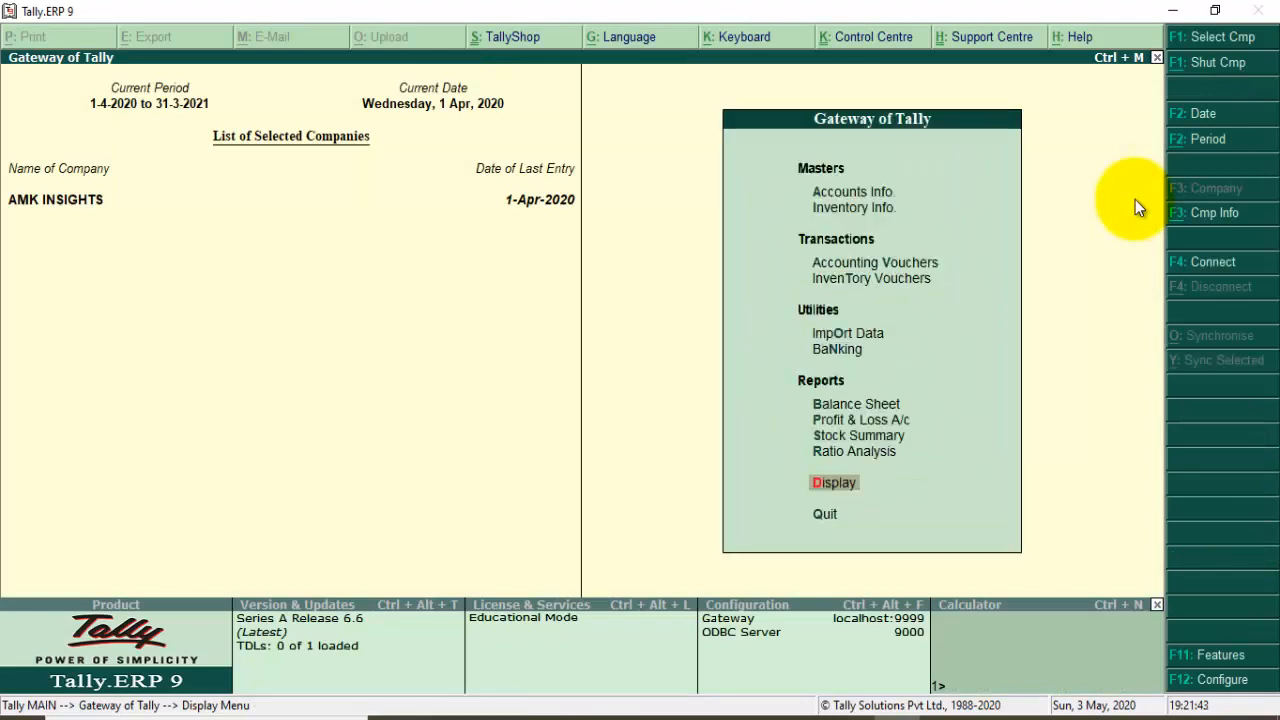